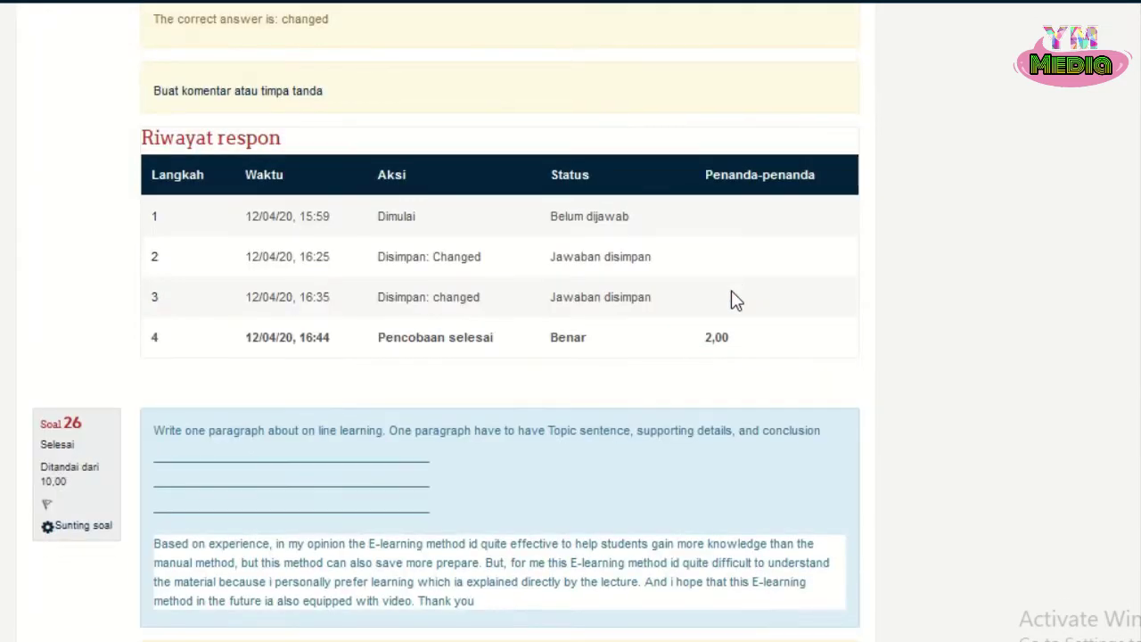
# Turn on edit mode (Hidupkan Mode Ubah) for the 20192 - YO - Internship Educational Entrepreneur course
pyautogui.scroll(-2, 499, 428)
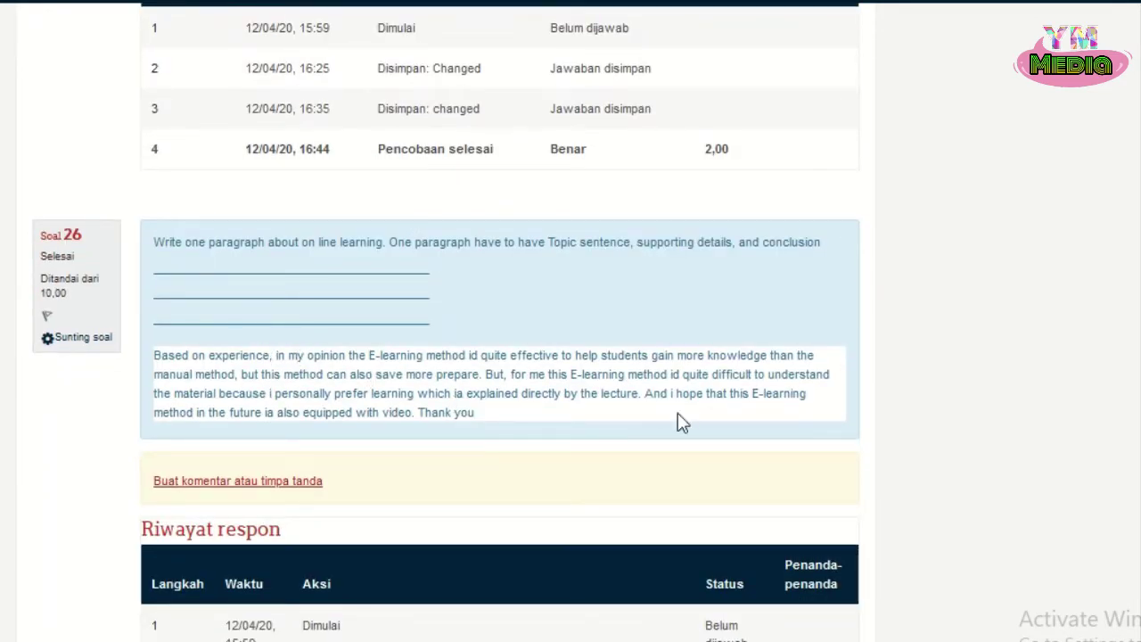
pyautogui.scroll(9, 716, 285)
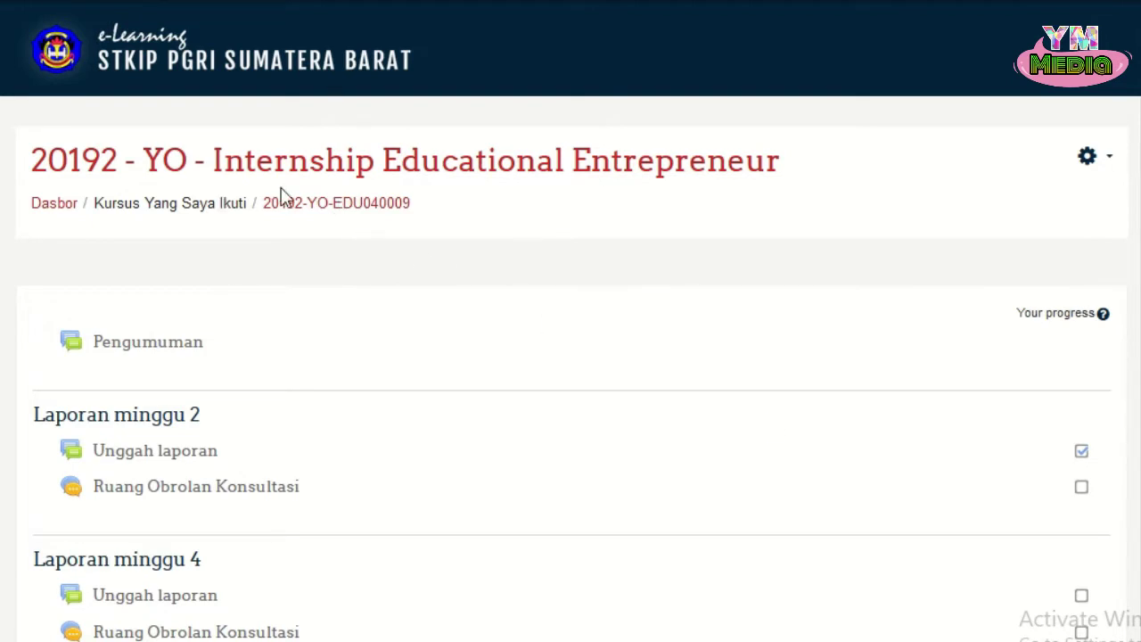
pyautogui.scroll(-7, 684, 266)
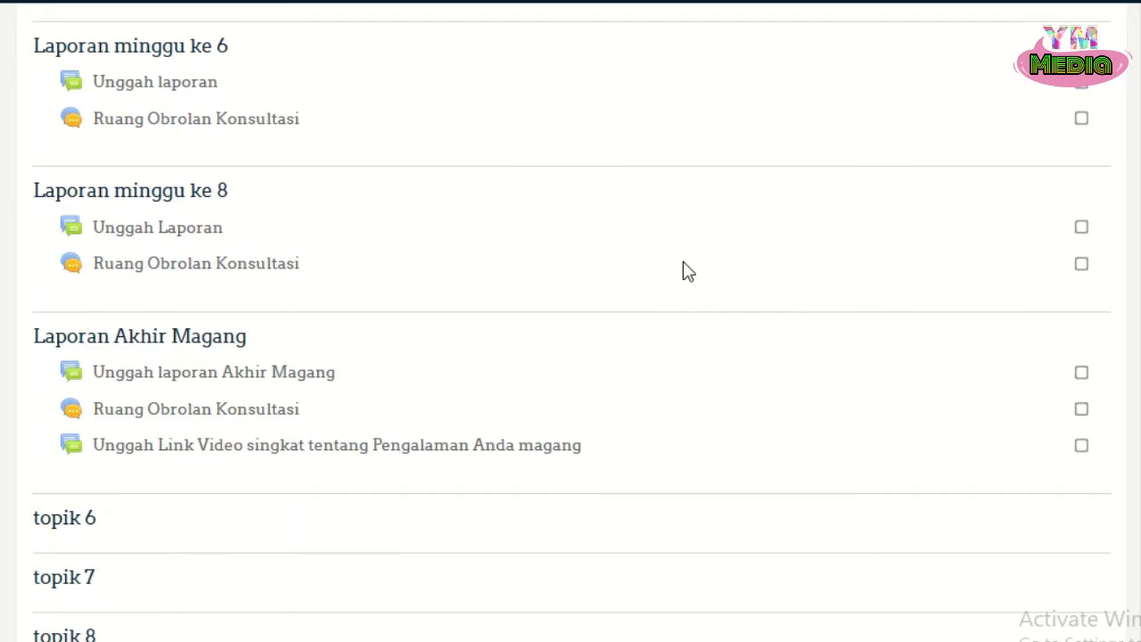
pyautogui.scroll(-5, 682, 262)
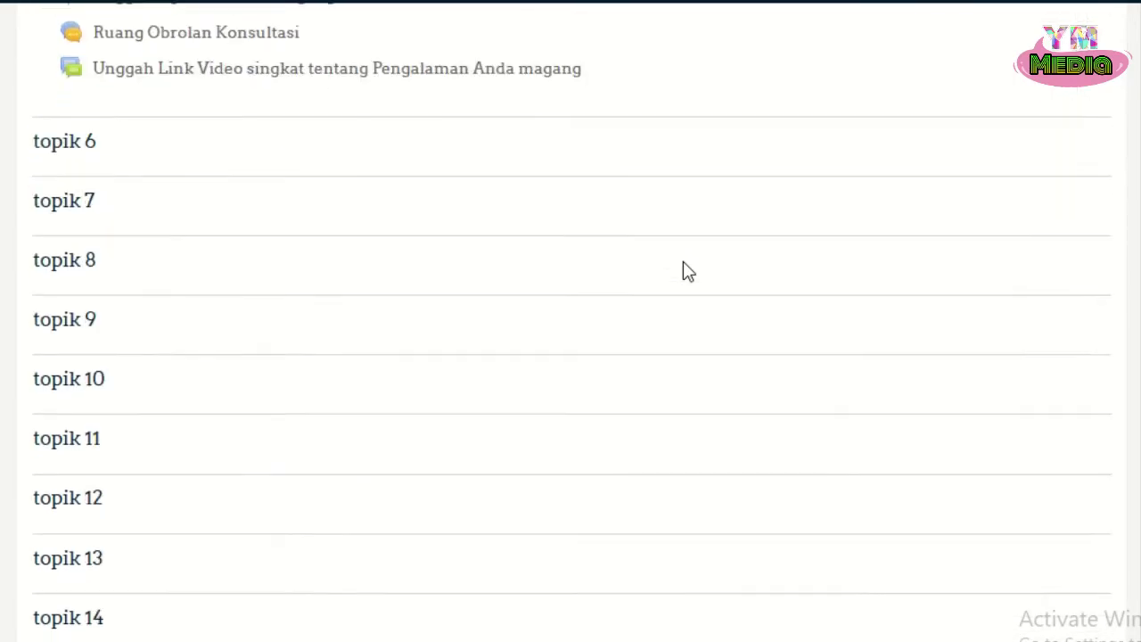
pyautogui.scroll(15, 687, 261)
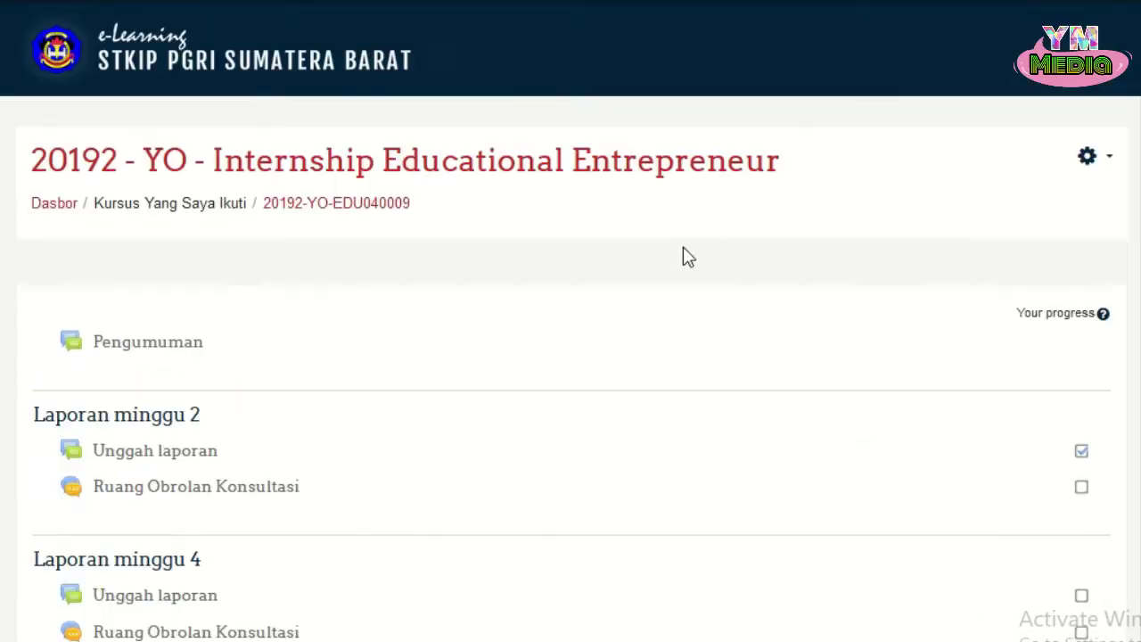
pyautogui.click(1089, 161)
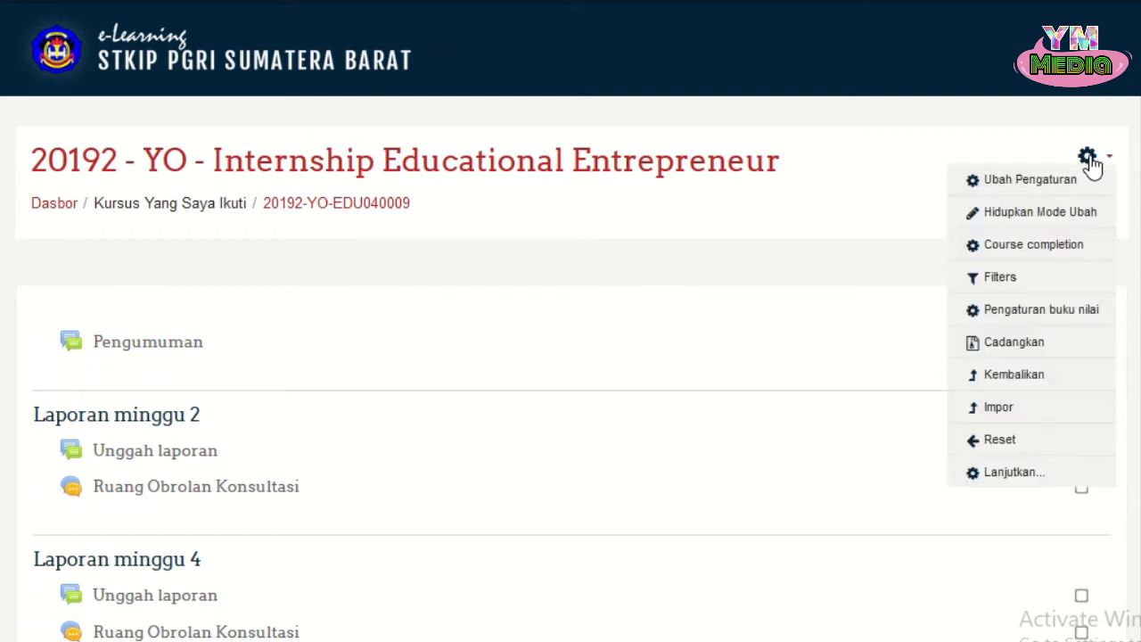
pyautogui.click(1064, 212)
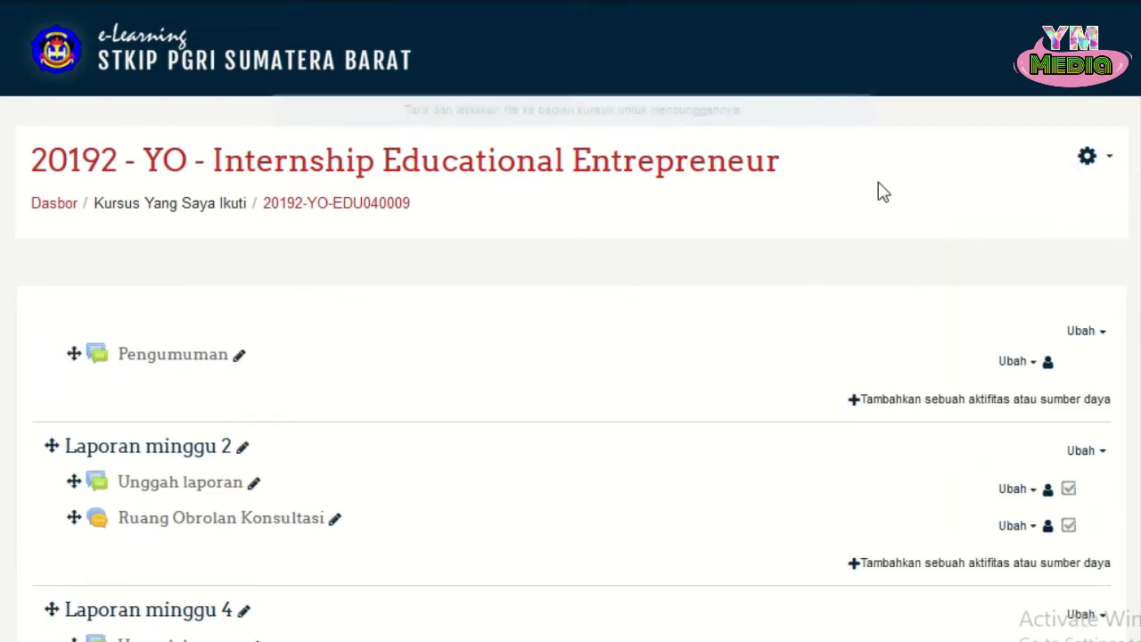
# Add a new Kuis activity to the topik 6 section
pyautogui.scroll(-12, 764, 186)
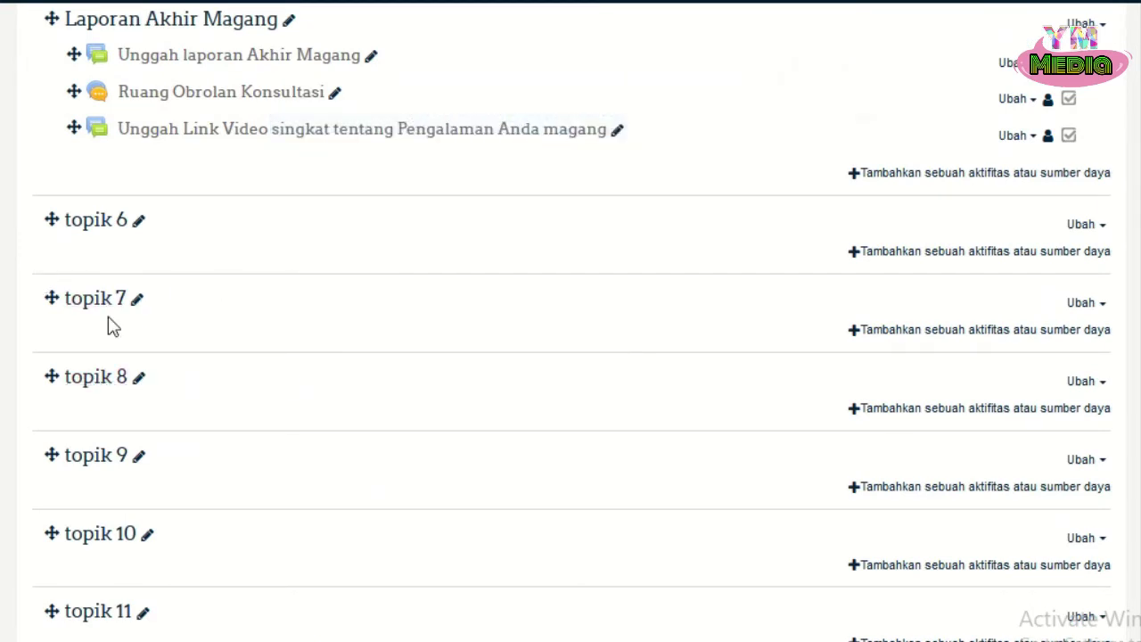
pyautogui.click(1072, 254)
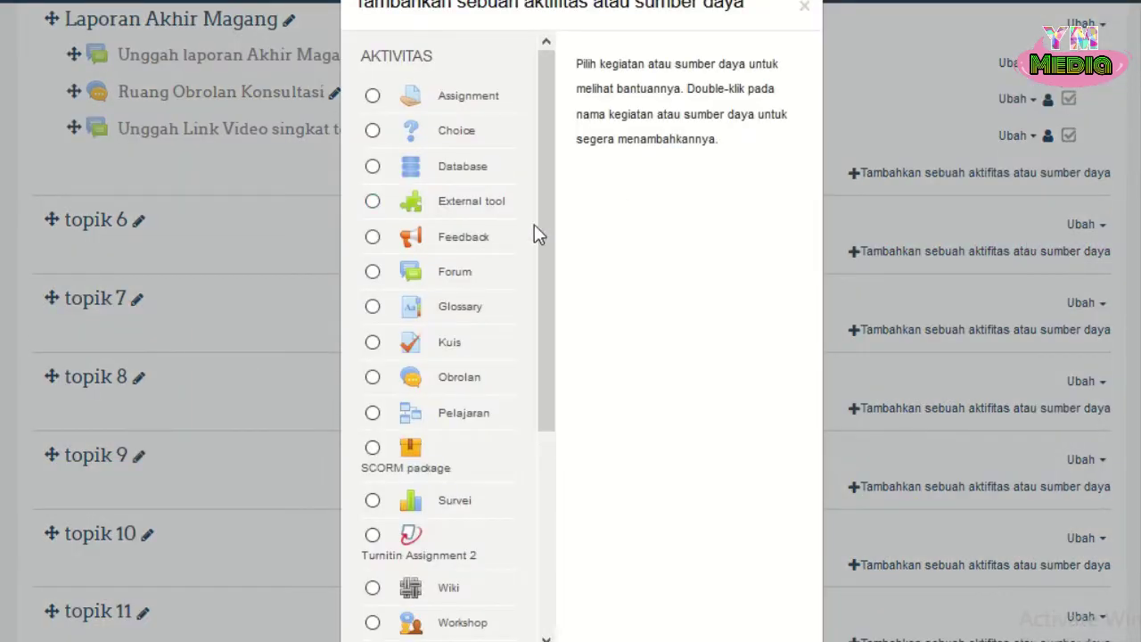
pyautogui.moveTo(542, 234)
pyautogui.mouseDown()
pyautogui.moveTo(560, 365)
pyautogui.moveTo(552, 223)
pyautogui.mouseUp()
pyautogui.click(374, 268)
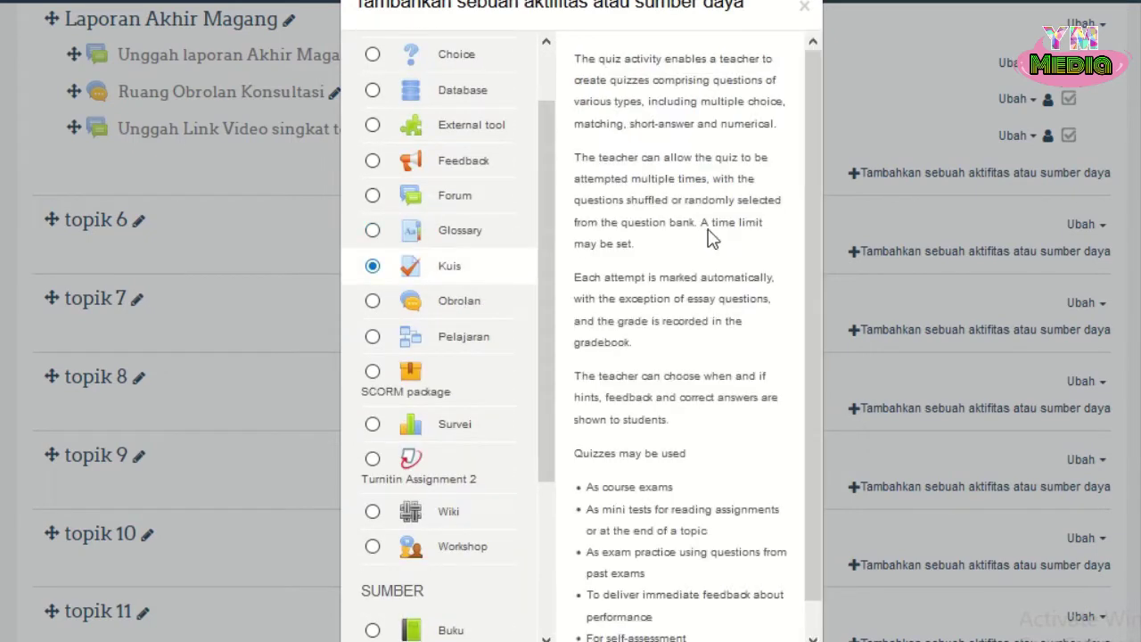
pyautogui.moveTo(810, 276); pyautogui.dragTo(812, 419)
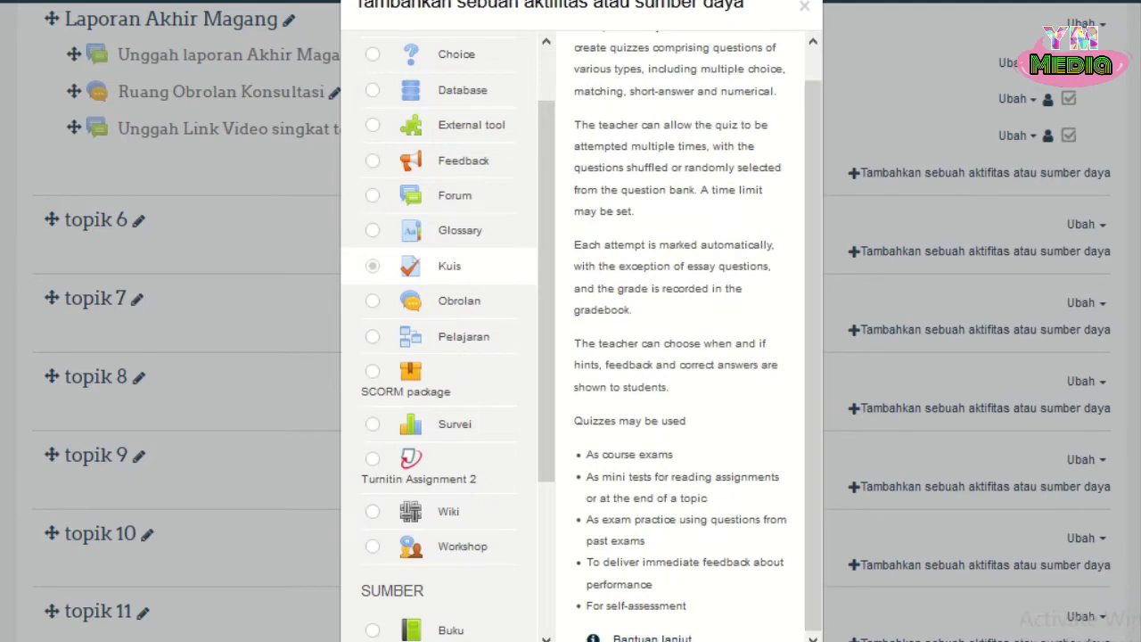
pyautogui.scroll(-3, 591, 390)
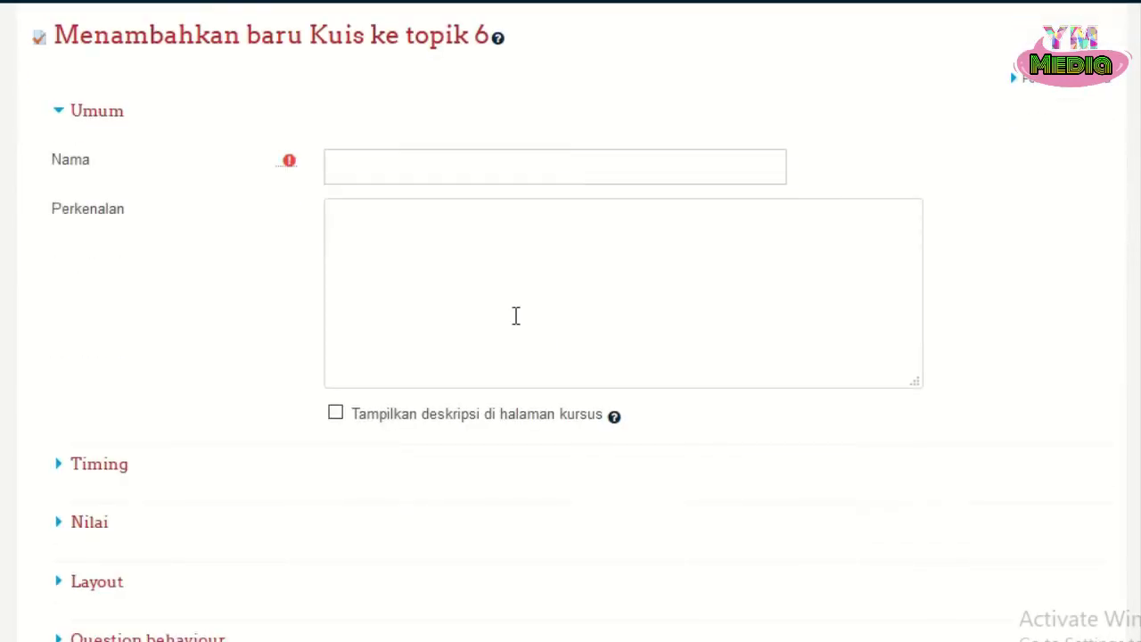
# Name the quiz Ujian MID and enable Tampilkan deskripsi di halaman kursus
pyautogui.click(451, 162)
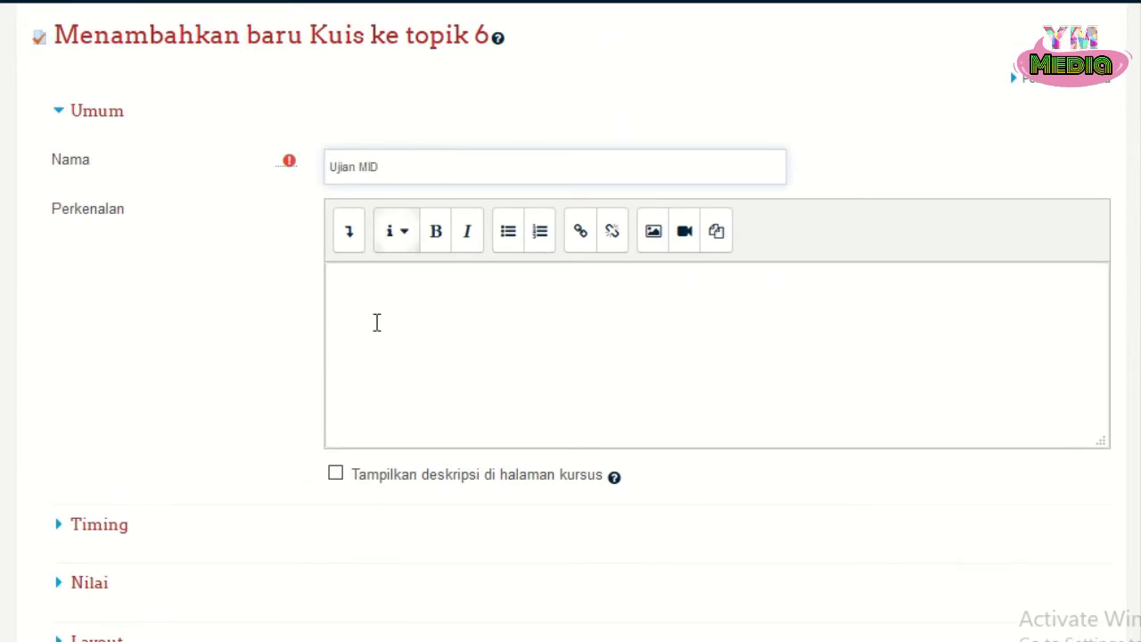
pyautogui.click(385, 292)
pyautogui.click(335, 475)
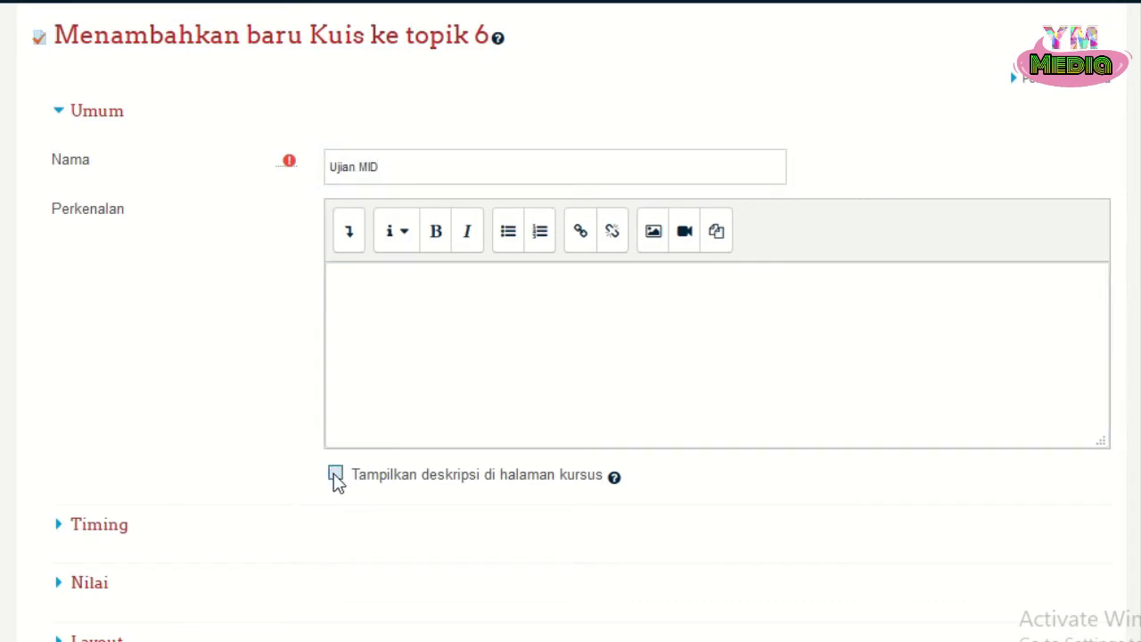
pyautogui.click(404, 280)
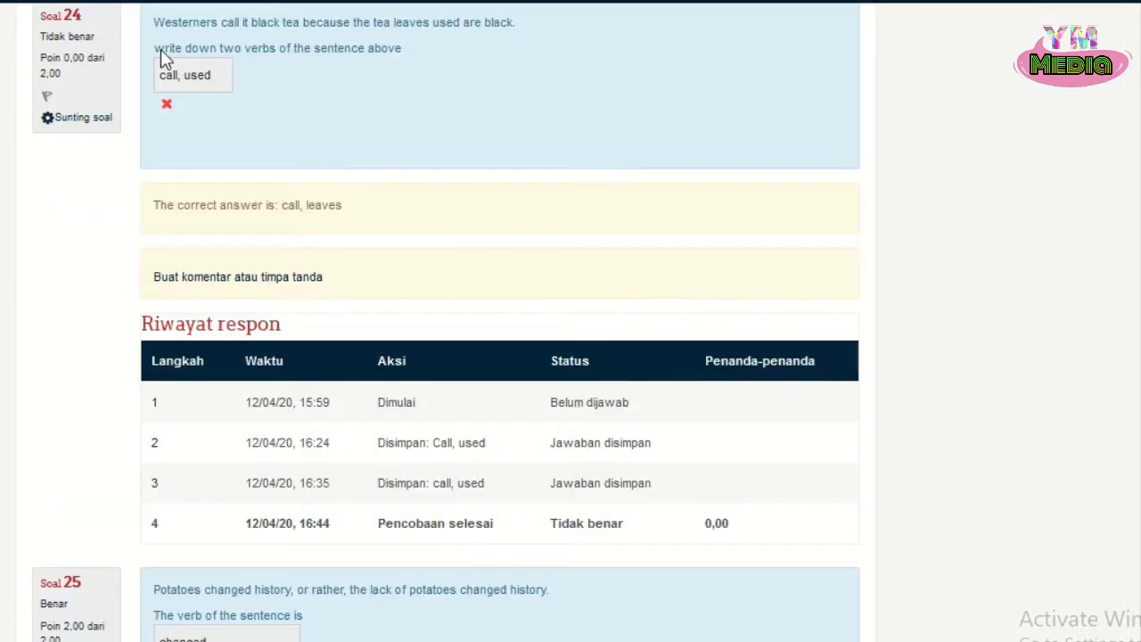
# Switch to the student attempt review of the Bahasa Inggris midterm quiz and go back to its course page
pyautogui.scroll(20, 321, 125)
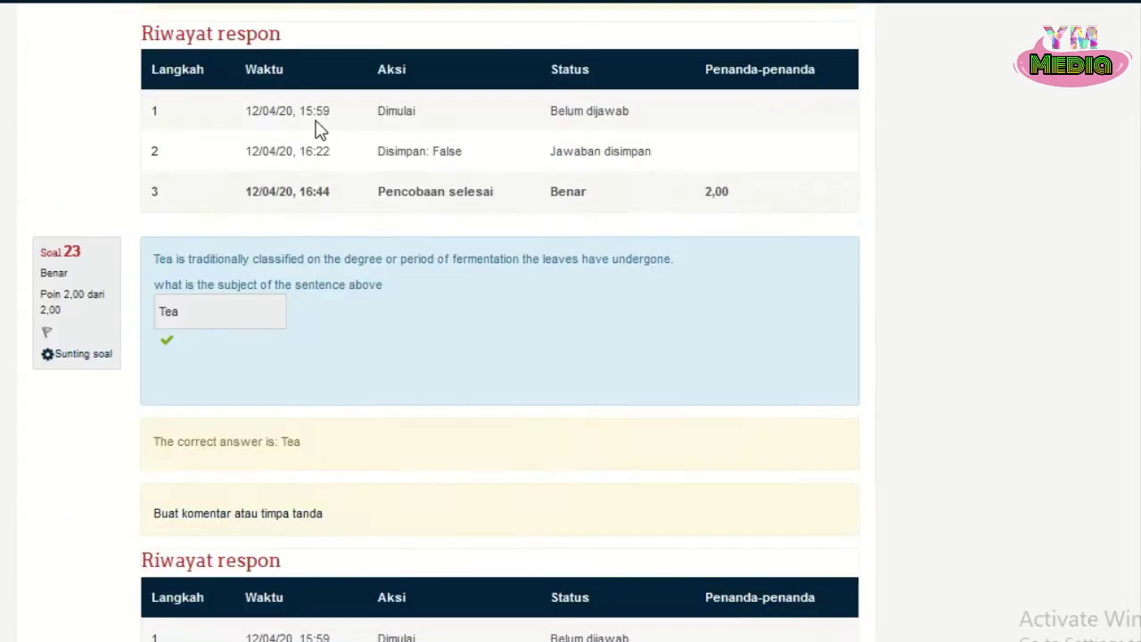
pyautogui.scroll(20, 393, 153)
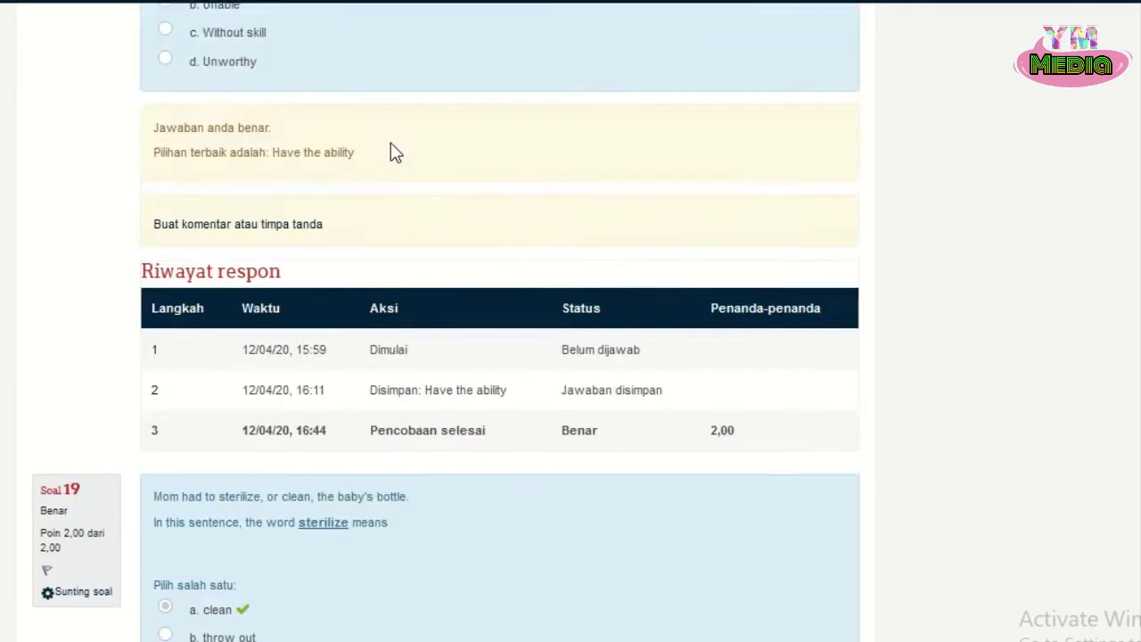
pyautogui.scroll(18, 401, 140)
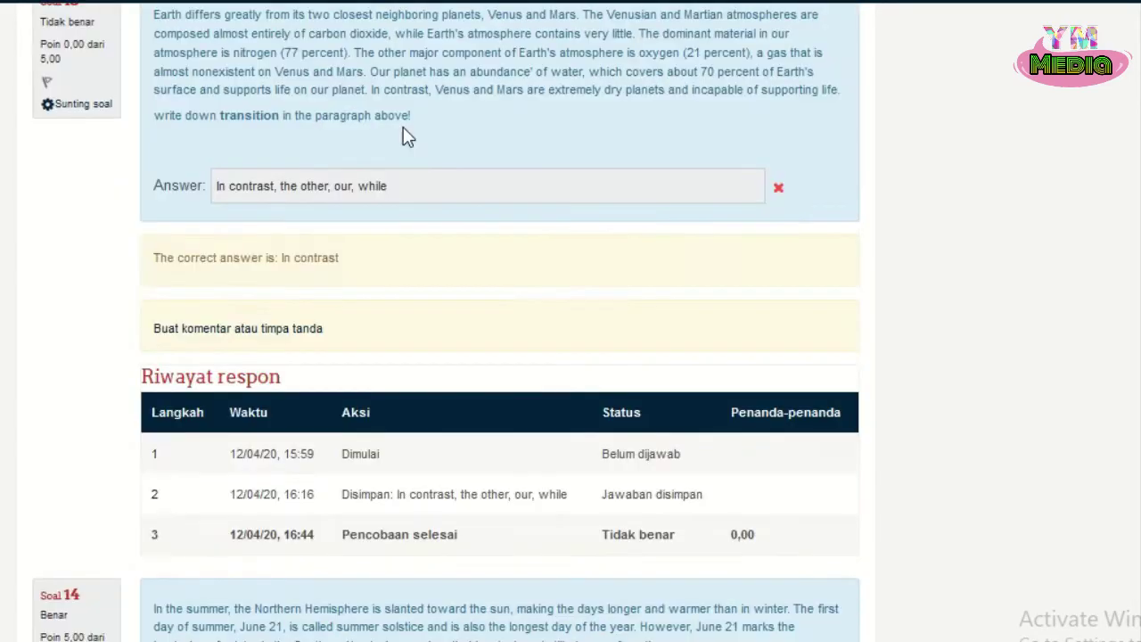
pyautogui.press('Home')
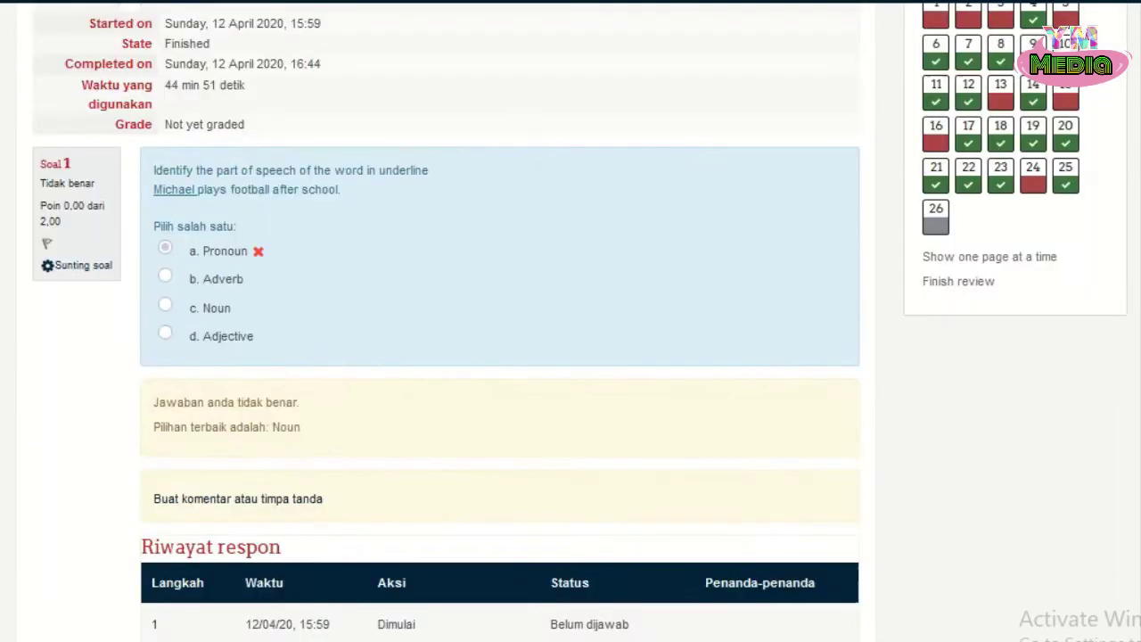
pyautogui.scroll(4, 377, 209)
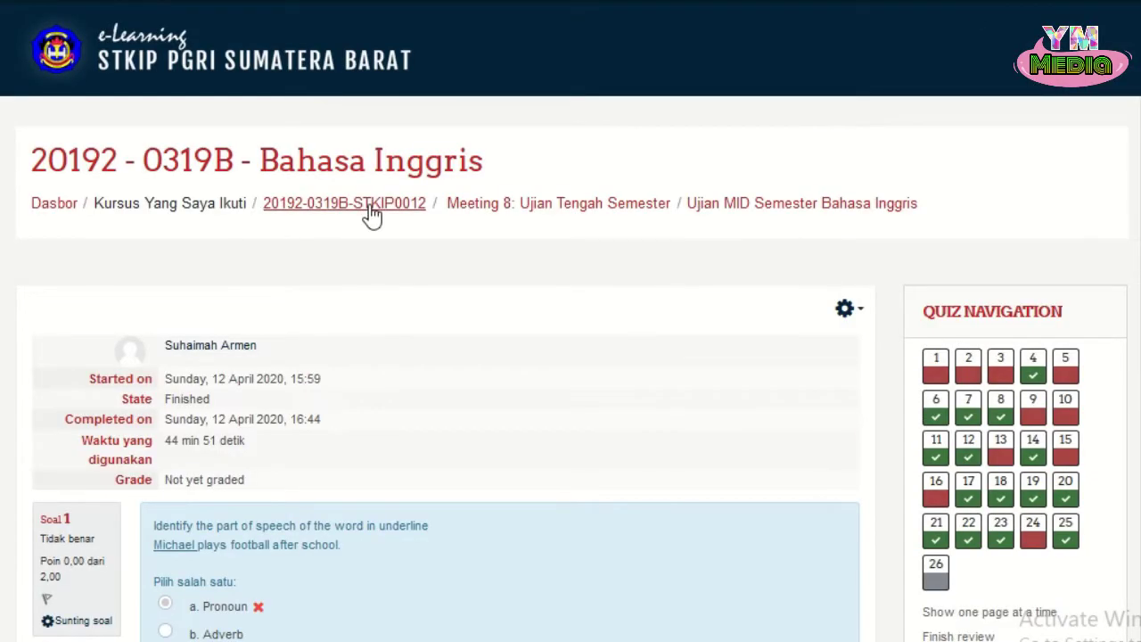
# Copy the Ujian MID Semester Bahasa Inggris description, from Hello Students to Semoga Sukses, into the new quiz's Perkenalan field
pyautogui.scroll(-10, 535, 262)
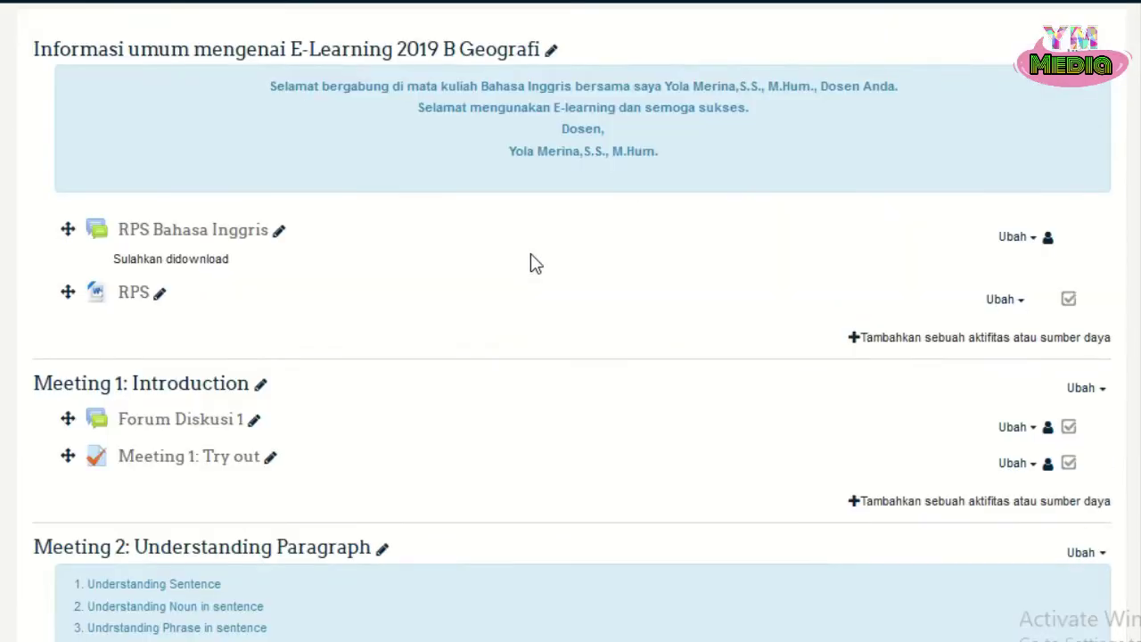
pyautogui.scroll(-10, 532, 265)
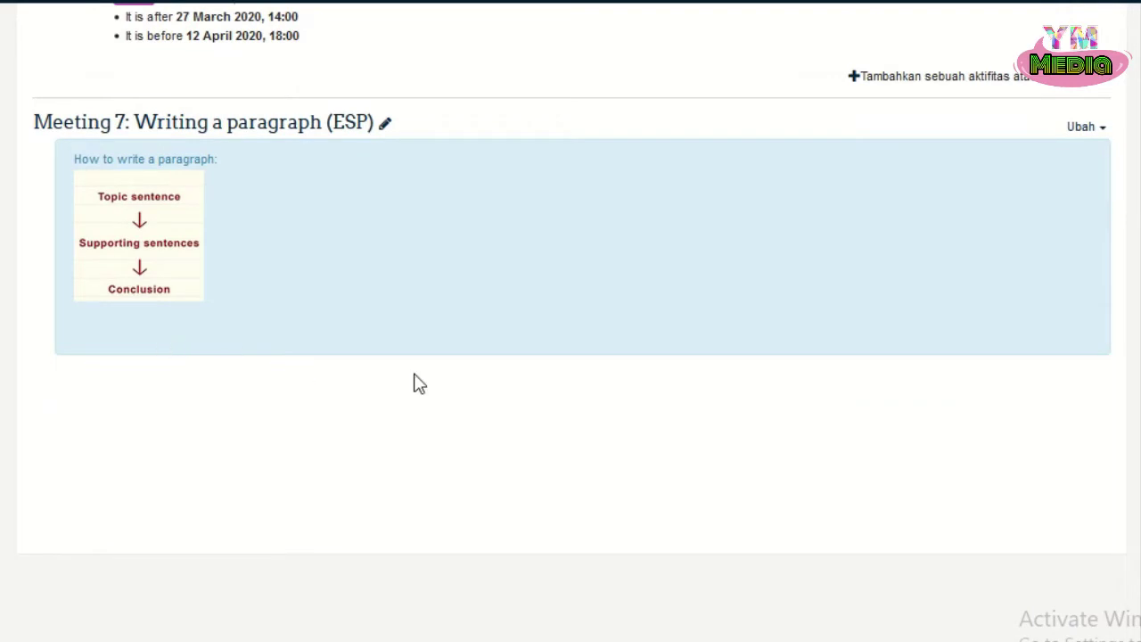
pyautogui.scroll(2, 571, 294)
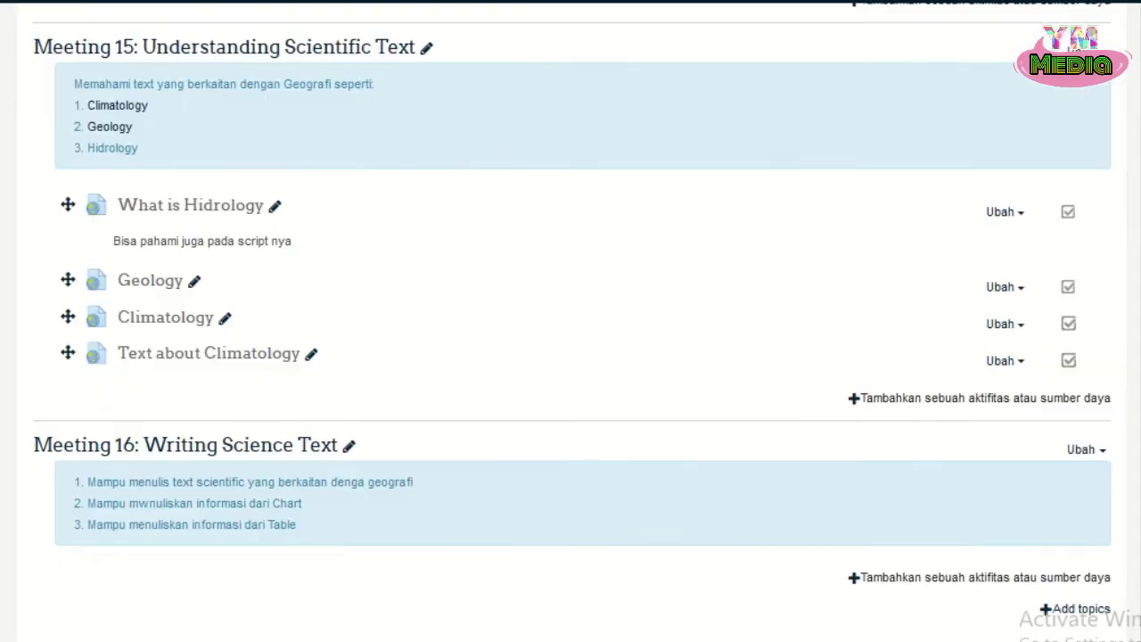
pyautogui.scroll(8, 571, 321)
pyautogui.scroll(9, 571, 321)
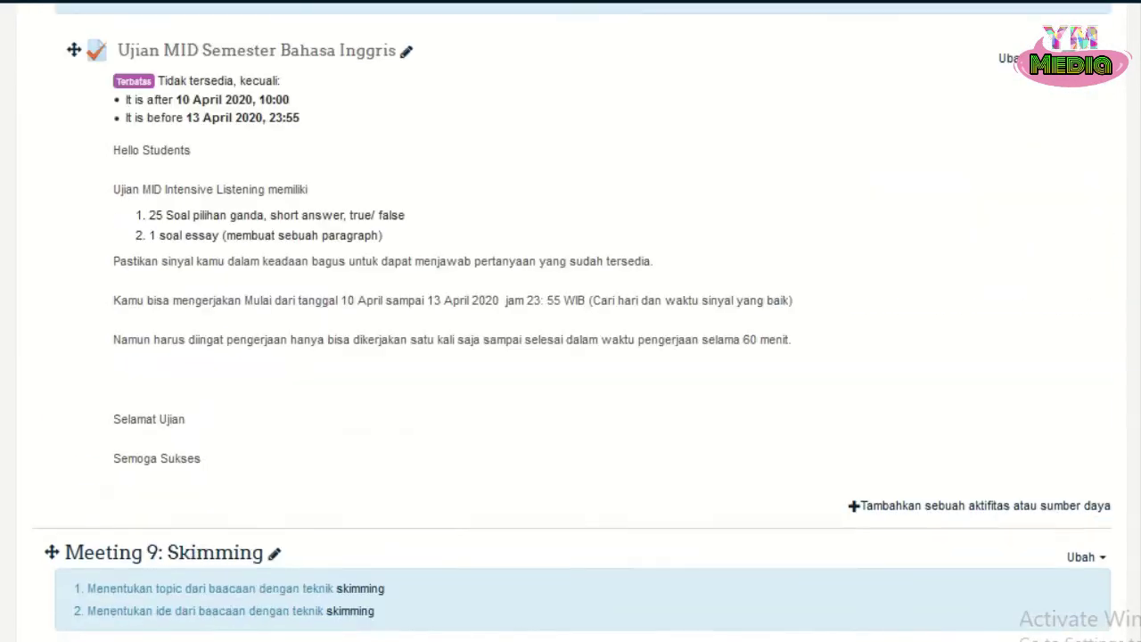
pyautogui.moveTo(112, 149); pyautogui.dragTo(294, 475)
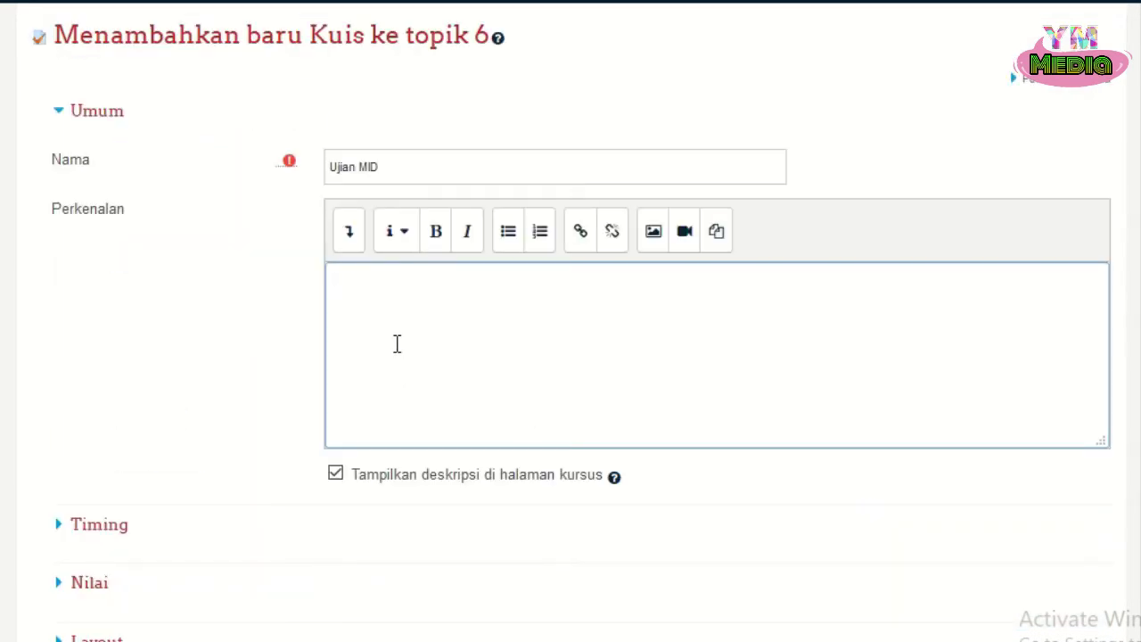
pyautogui.hotkey('ctrl', 'v')
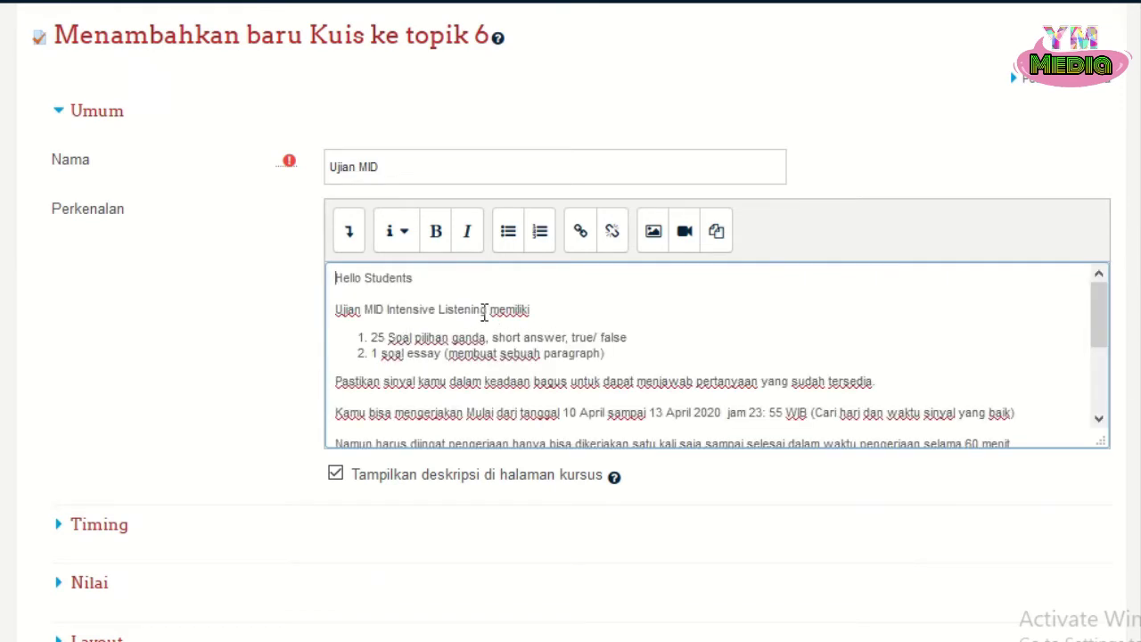
# Replace the course name Intensive Listening in the introduction with a dotted placeholder and check the remaining text
pyautogui.moveTo(488, 309); pyautogui.dragTo(391, 318)
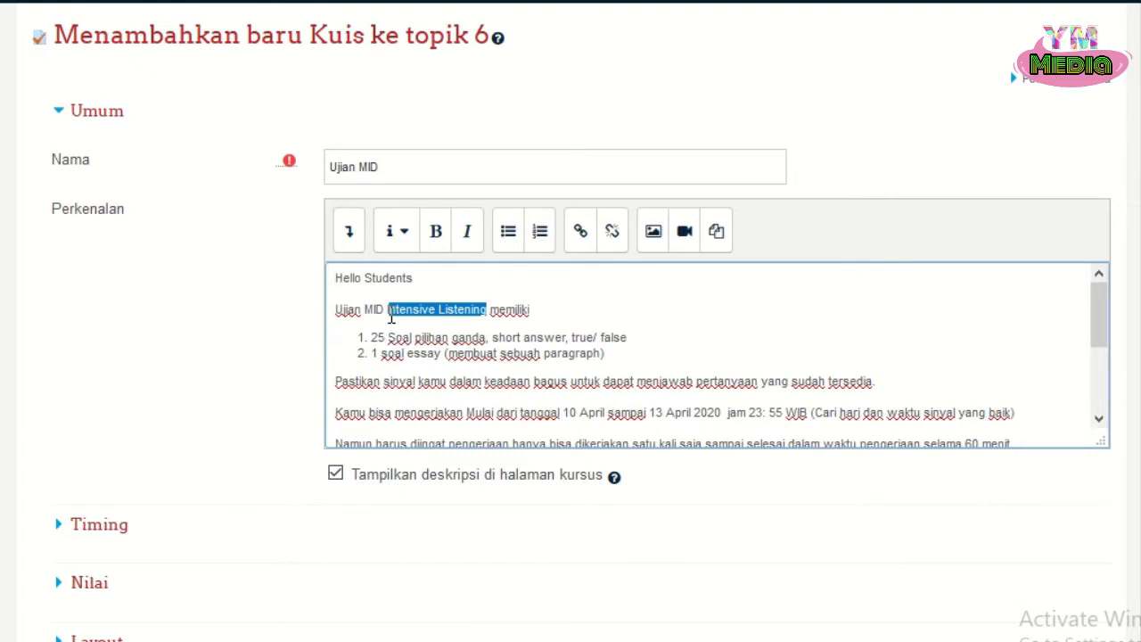
pyautogui.write('..................')
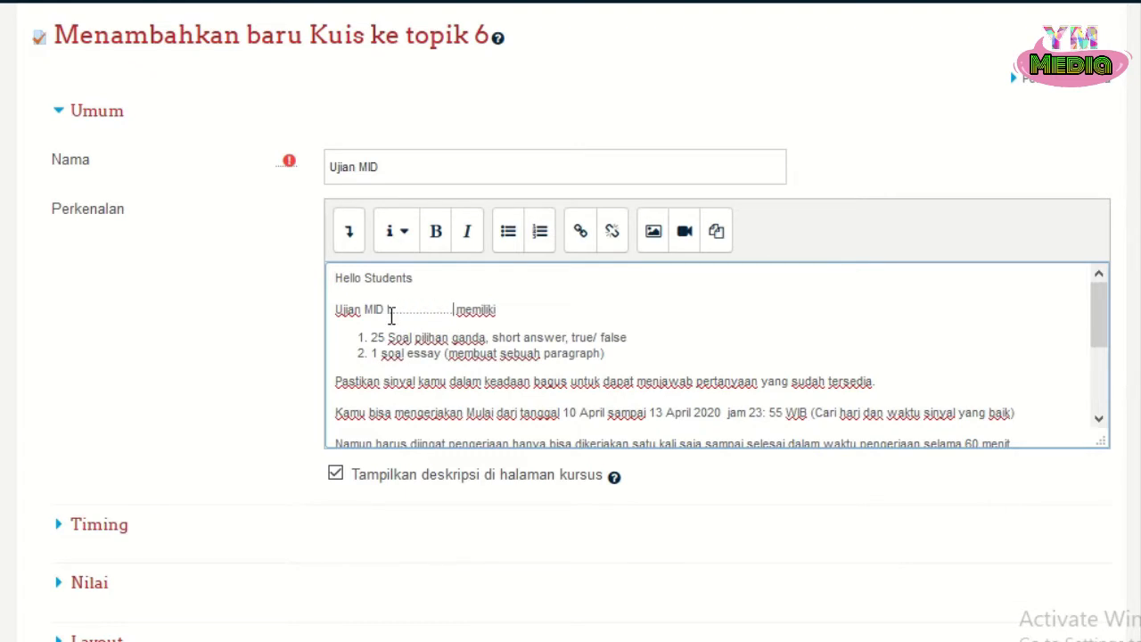
pyautogui.press('BackSpace')
pyautogui.moveTo(1094, 304); pyautogui.dragTo(1104, 390)
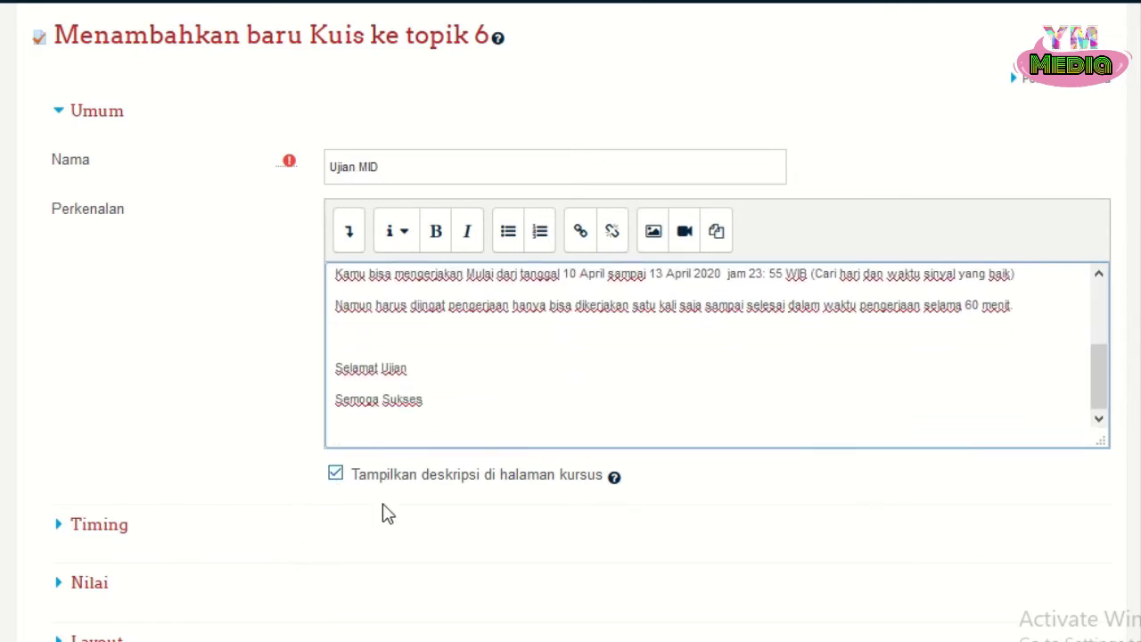
# Enable the quiz's time limit and set it to 70 minutes (menit)
pyautogui.scroll(-3, 277, 434)
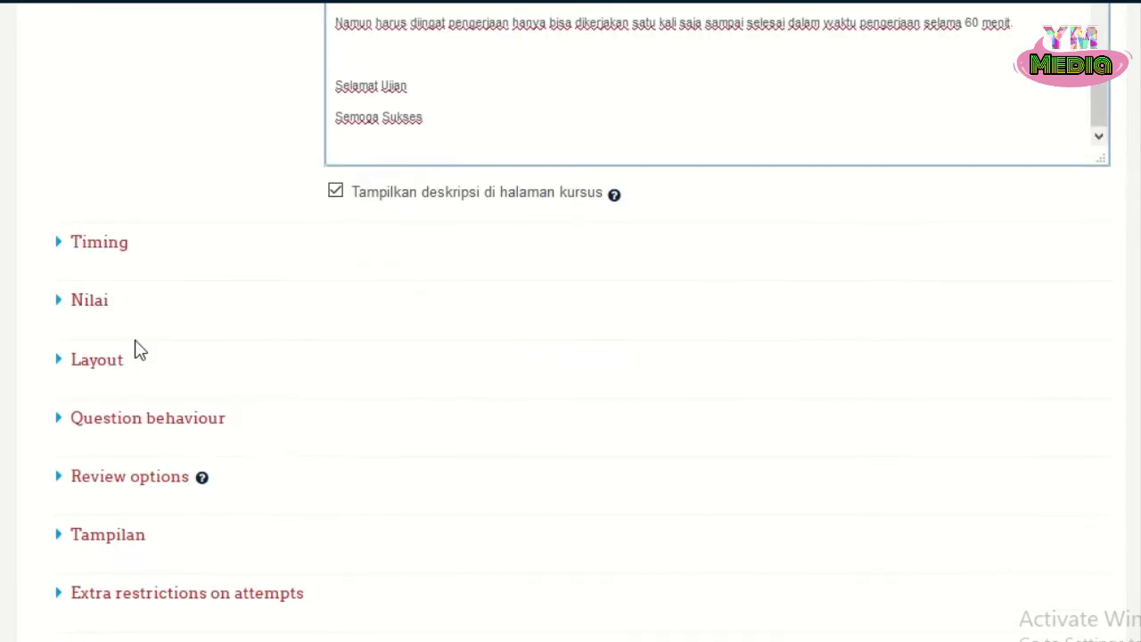
pyautogui.click(110, 248)
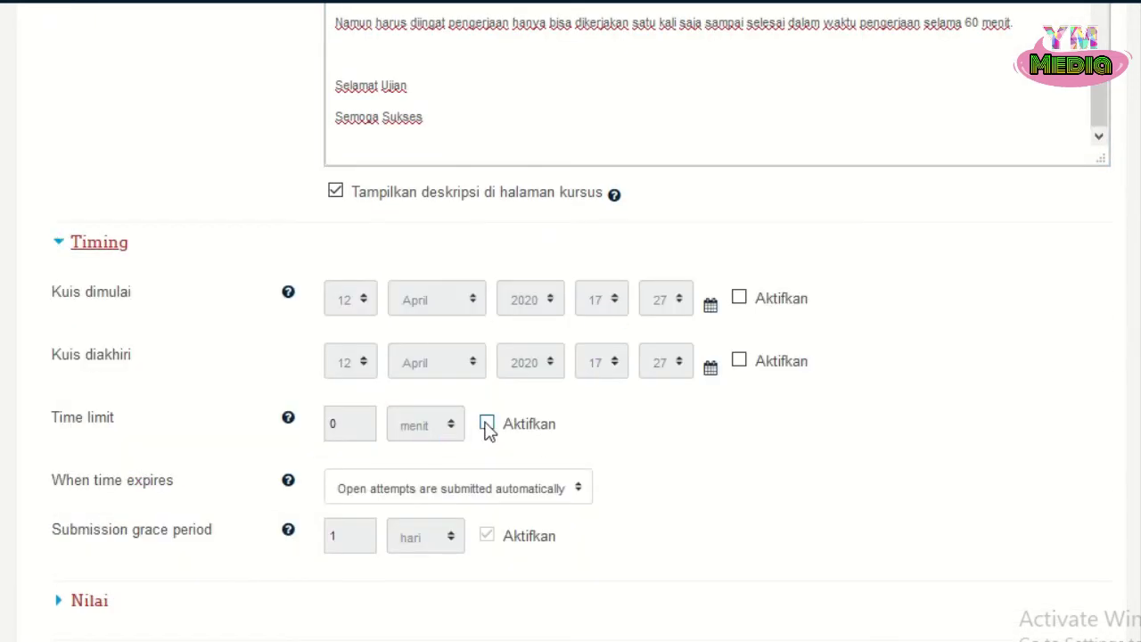
pyautogui.click(487, 424)
pyautogui.click(345, 426)
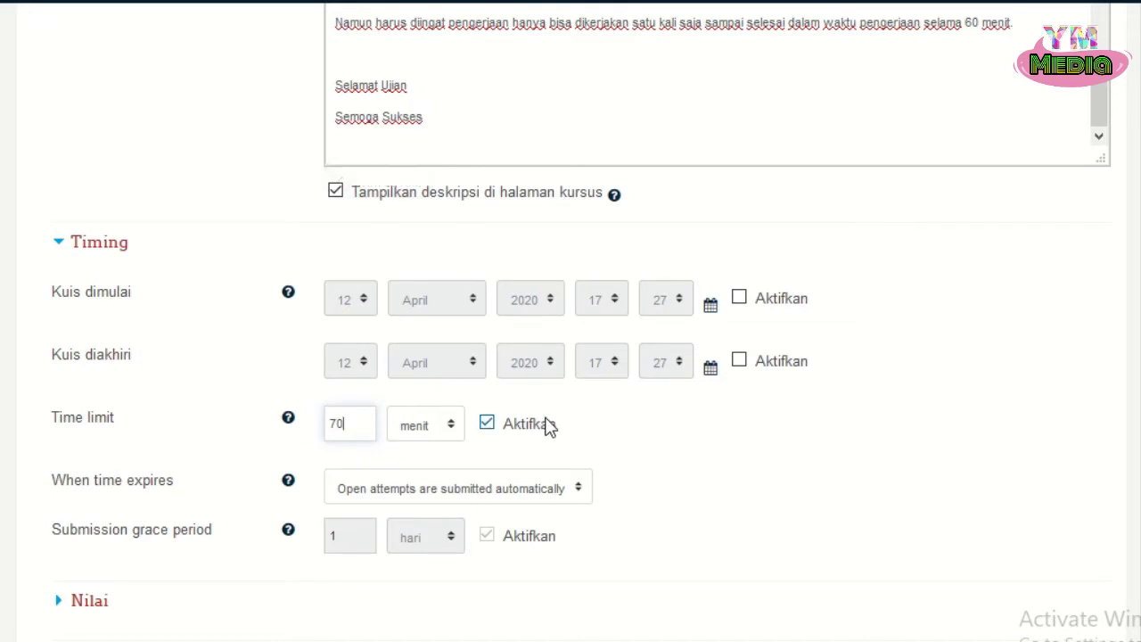
# Limit the allowed attempts (Percobaan menjawab diperbolehkan) to 1 in the Nilai settings
pyautogui.scroll(-3, 545, 425)
pyautogui.click(81, 322)
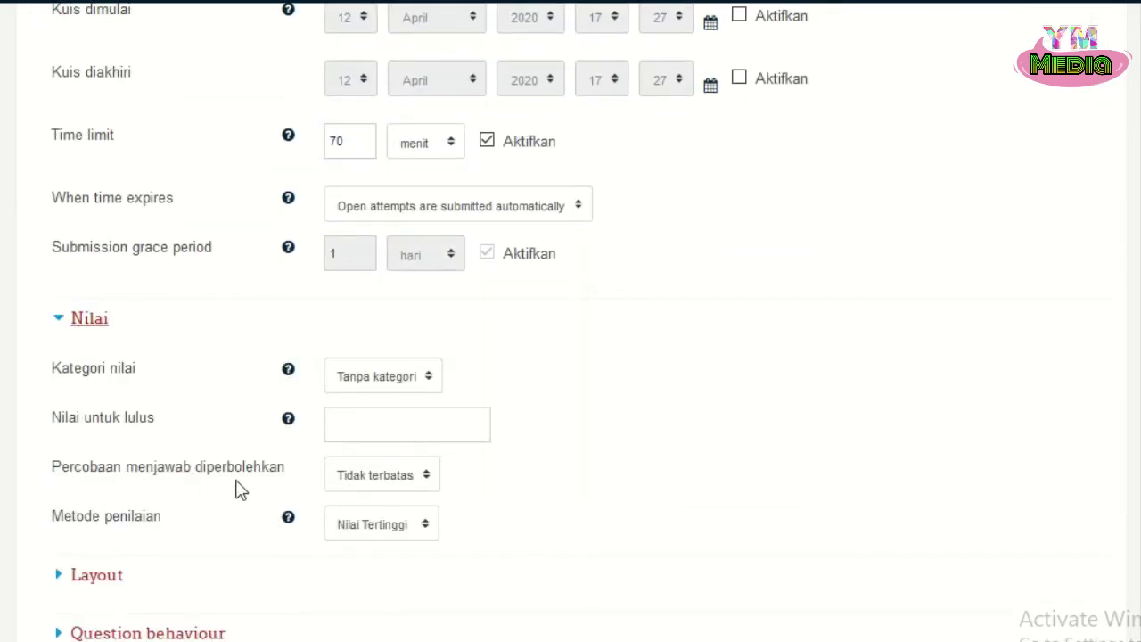
pyautogui.click(425, 476)
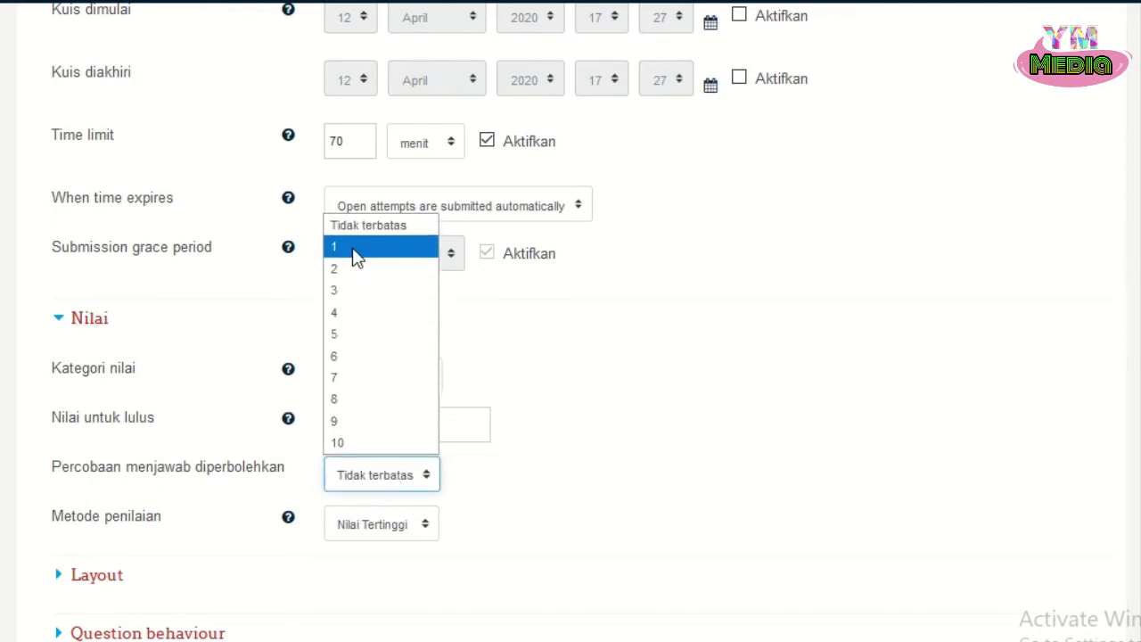
pyautogui.click(354, 249)
pyautogui.scroll(-4, 502, 349)
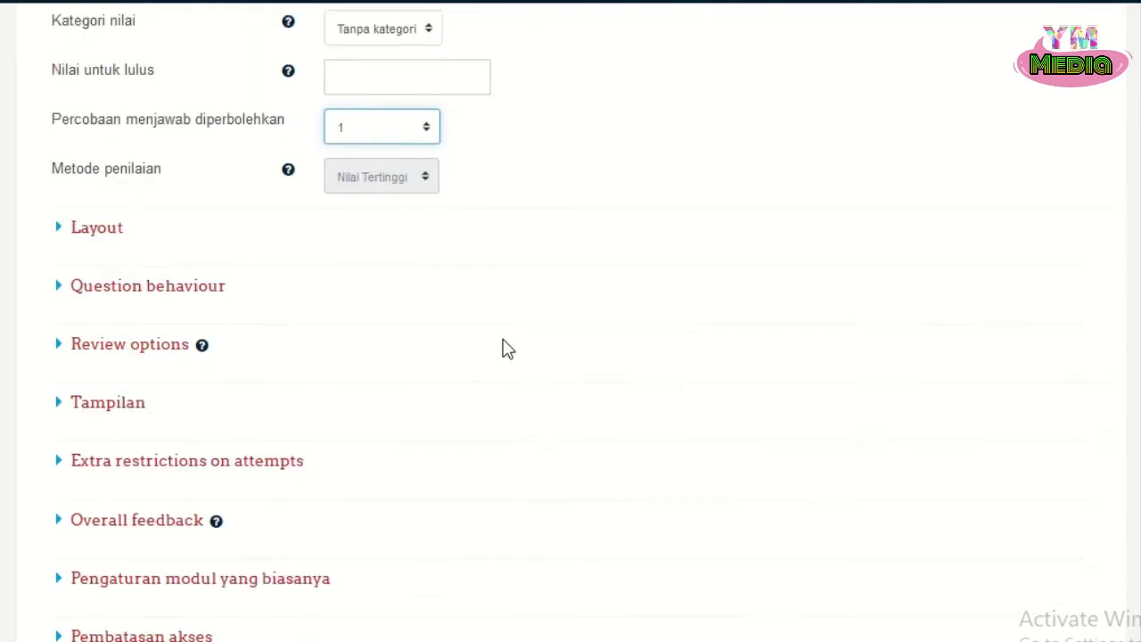
# Set the quiz layout to start a new page for every question (Every question)
pyautogui.scroll(-1, 502, 349)
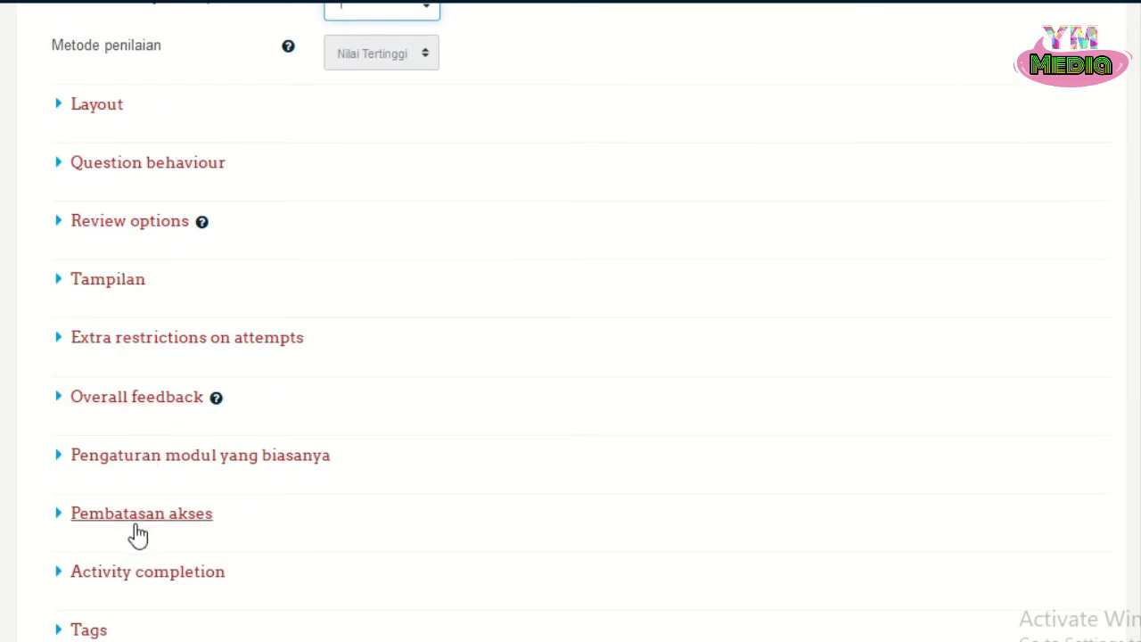
pyautogui.click(110, 106)
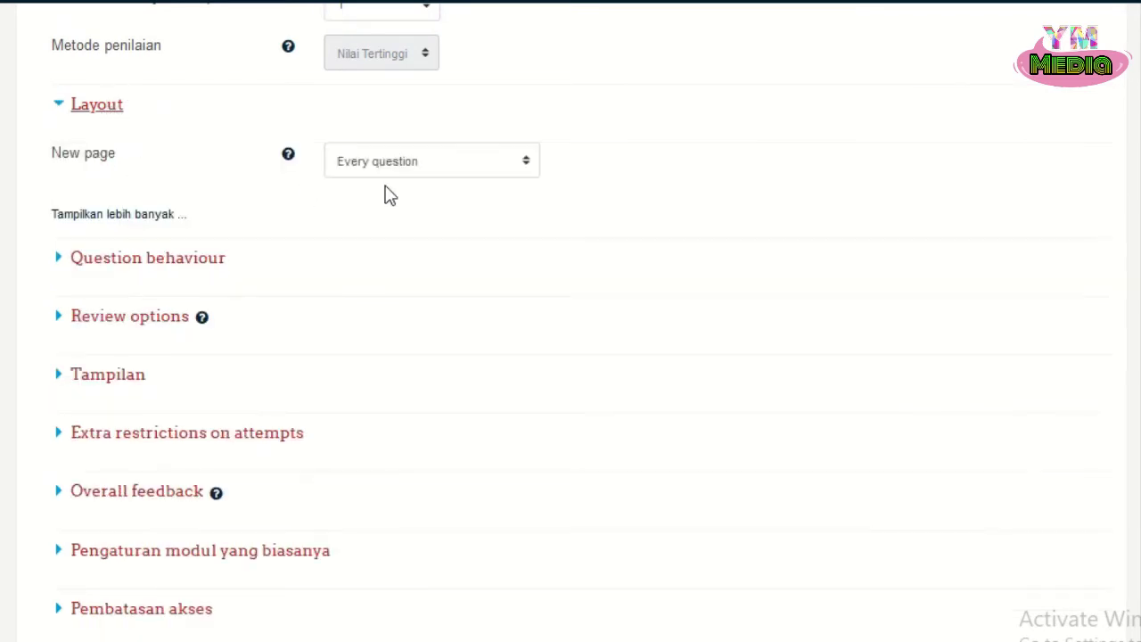
pyautogui.click(434, 173)
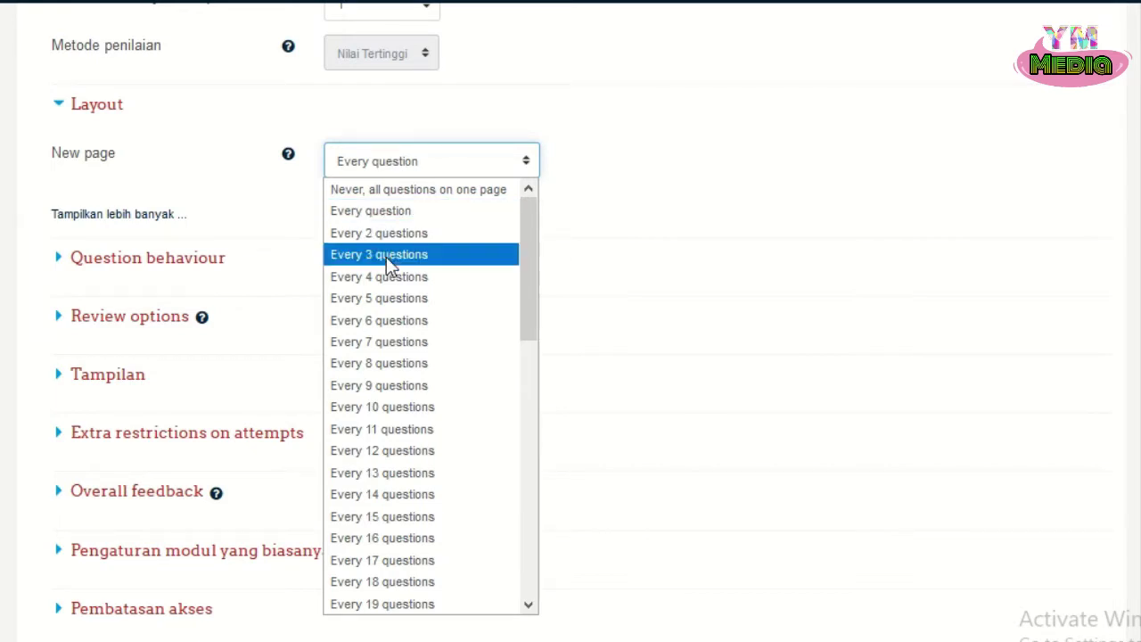
pyautogui.click(387, 218)
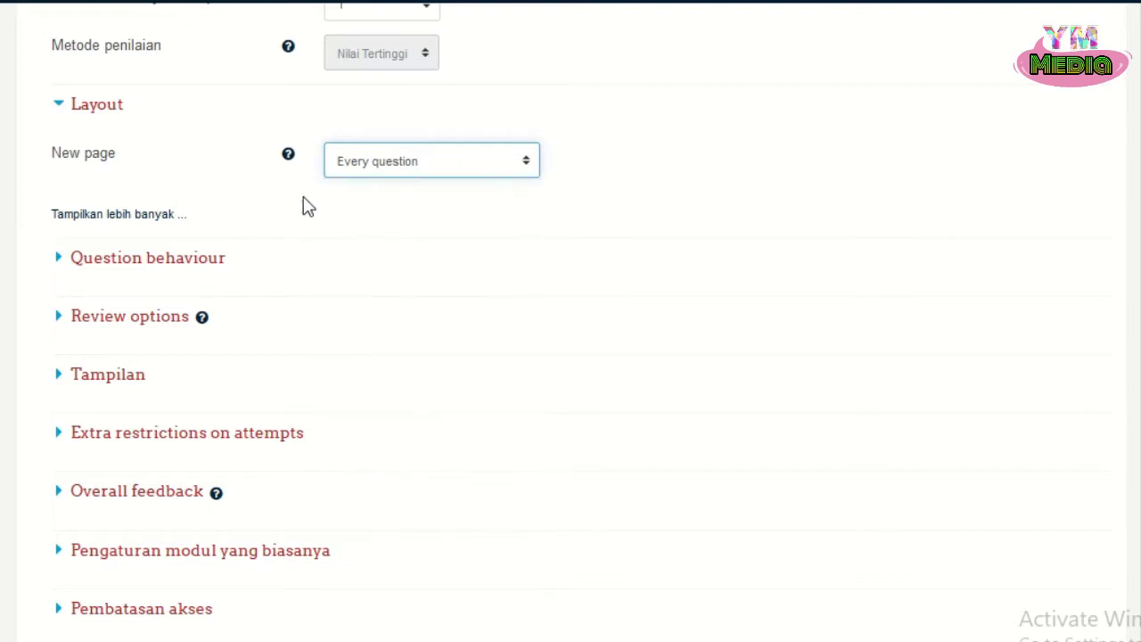
# Add a date restriction to the quiz's access restrictions (Pembatasan akses)
pyautogui.scroll(-2, 299, 200)
pyautogui.scroll(-1, 297, 197)
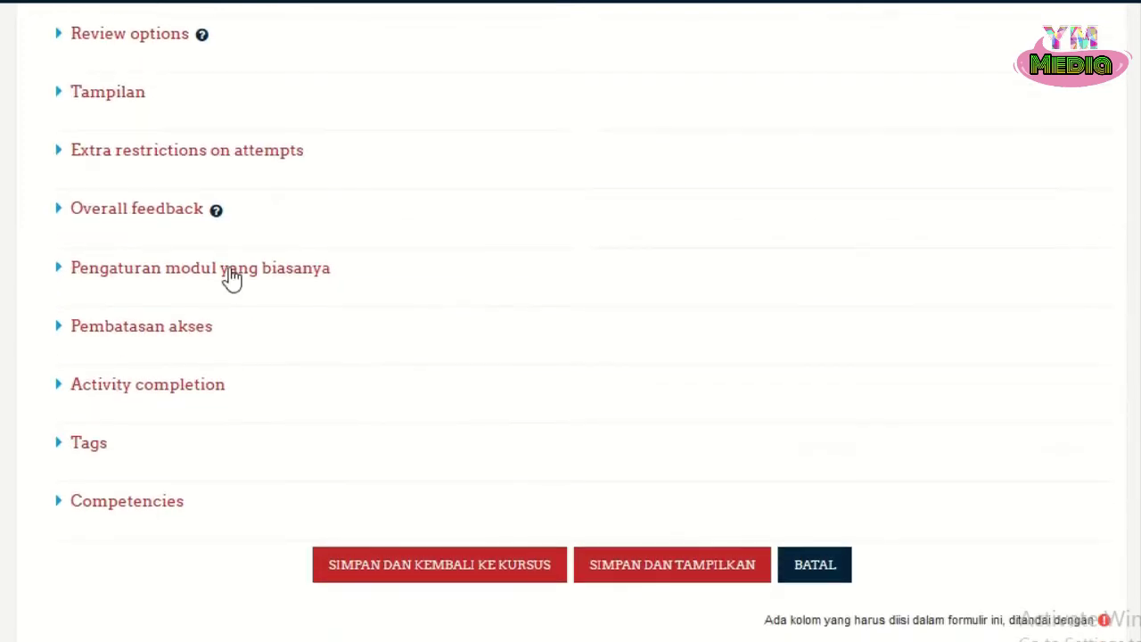
pyautogui.click(177, 337)
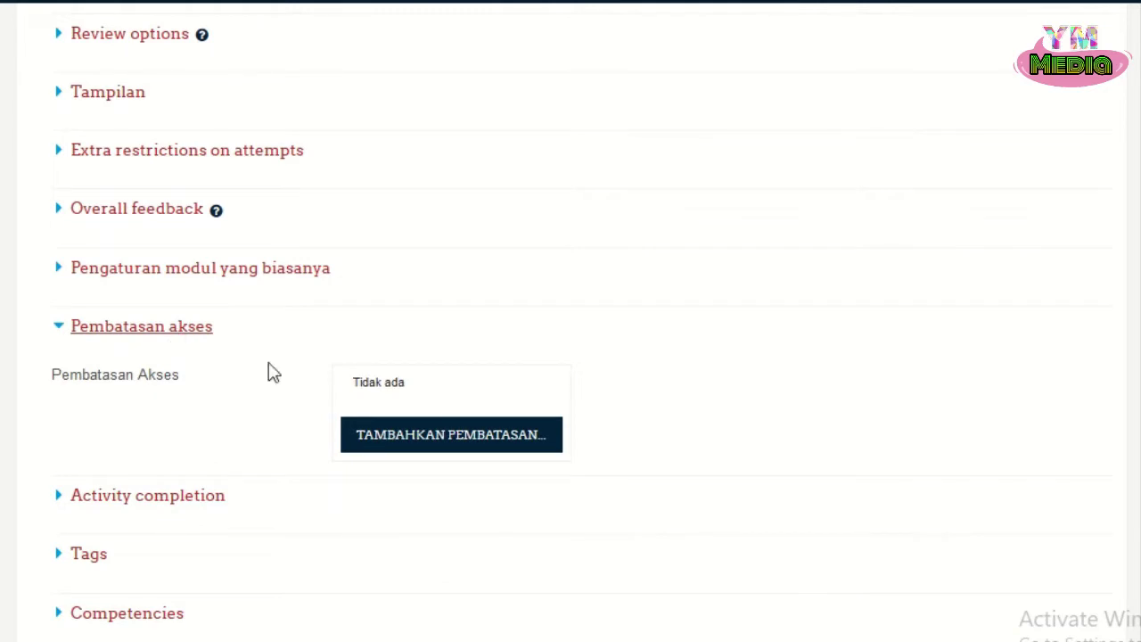
pyautogui.click(459, 451)
pyautogui.click(514, 257)
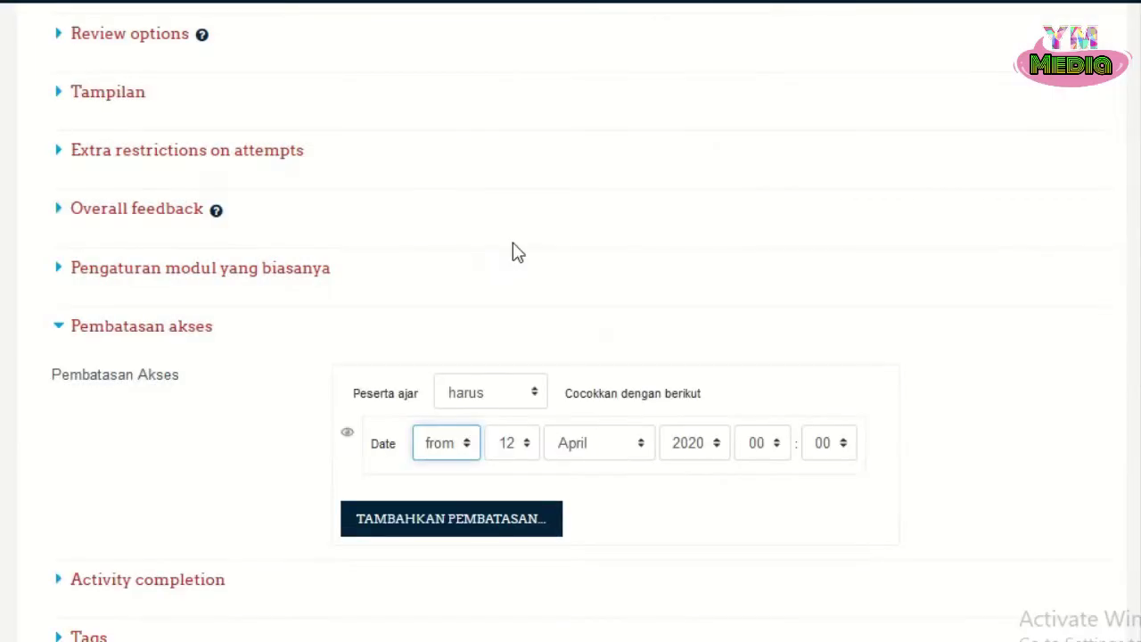
# Set the date restriction to allow access from 14 April 2020 at 08:00
pyautogui.scroll(-3, 526, 263)
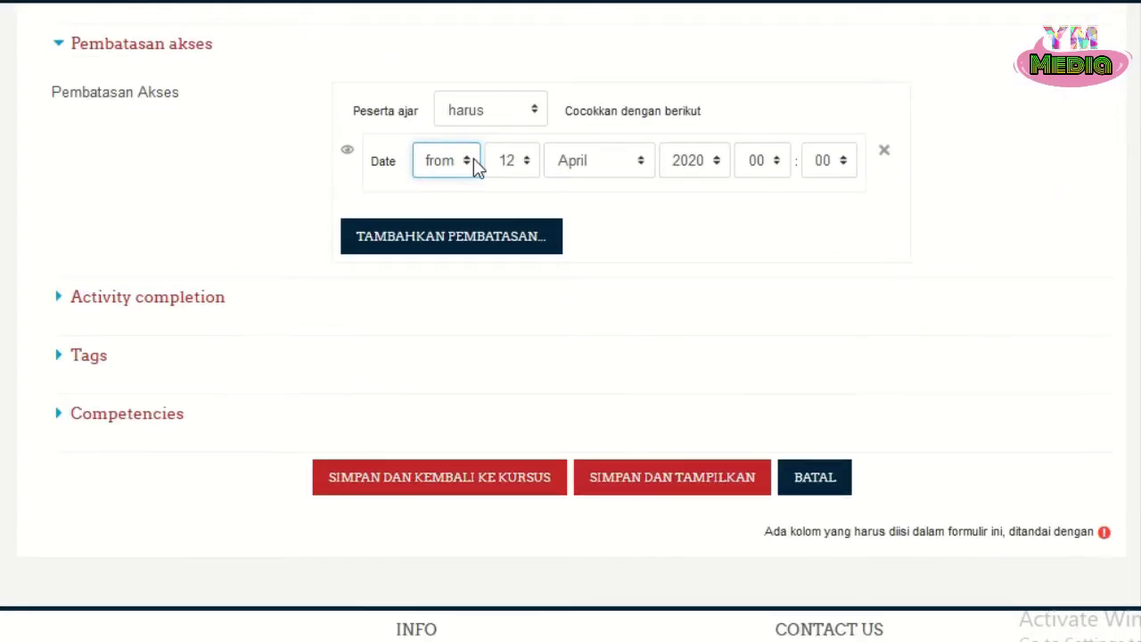
pyautogui.click(467, 162)
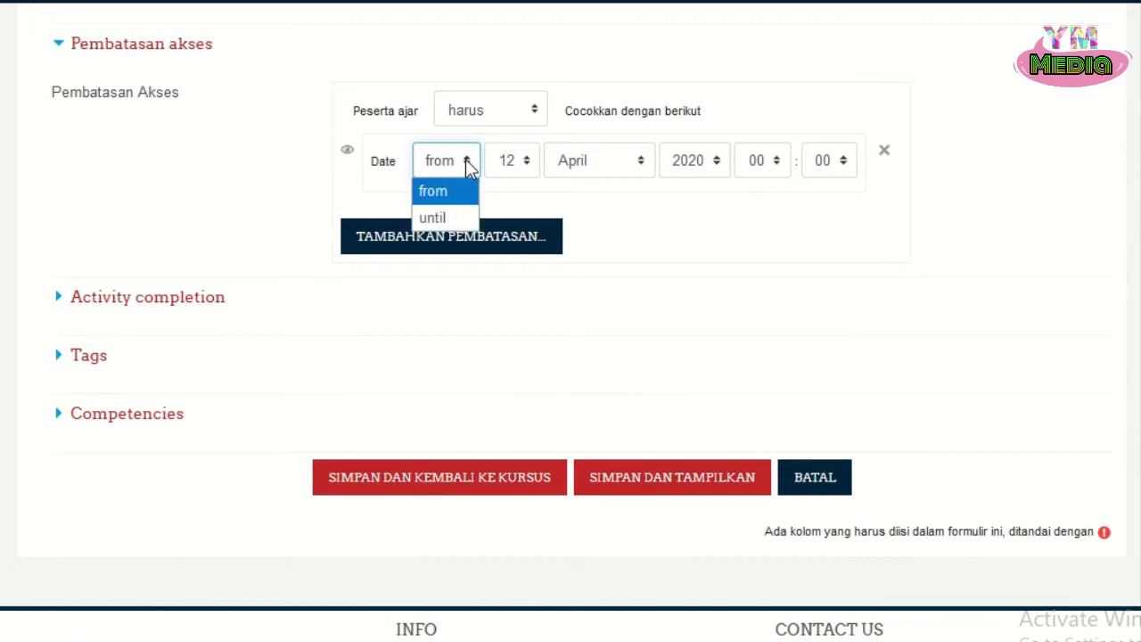
pyautogui.click(456, 199)
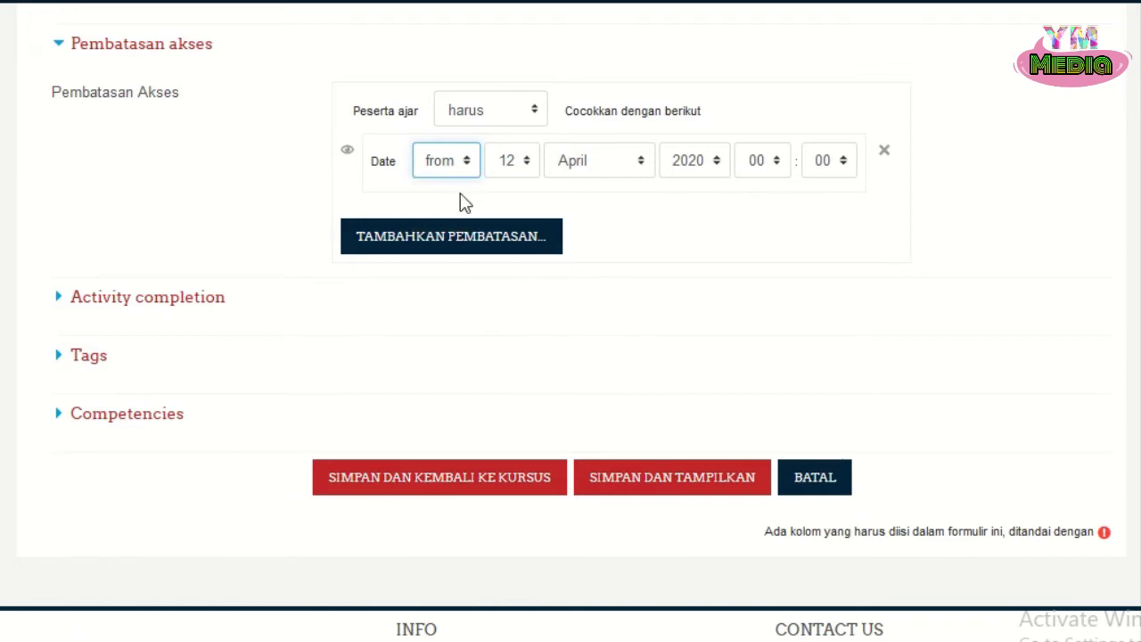
pyautogui.click(525, 162)
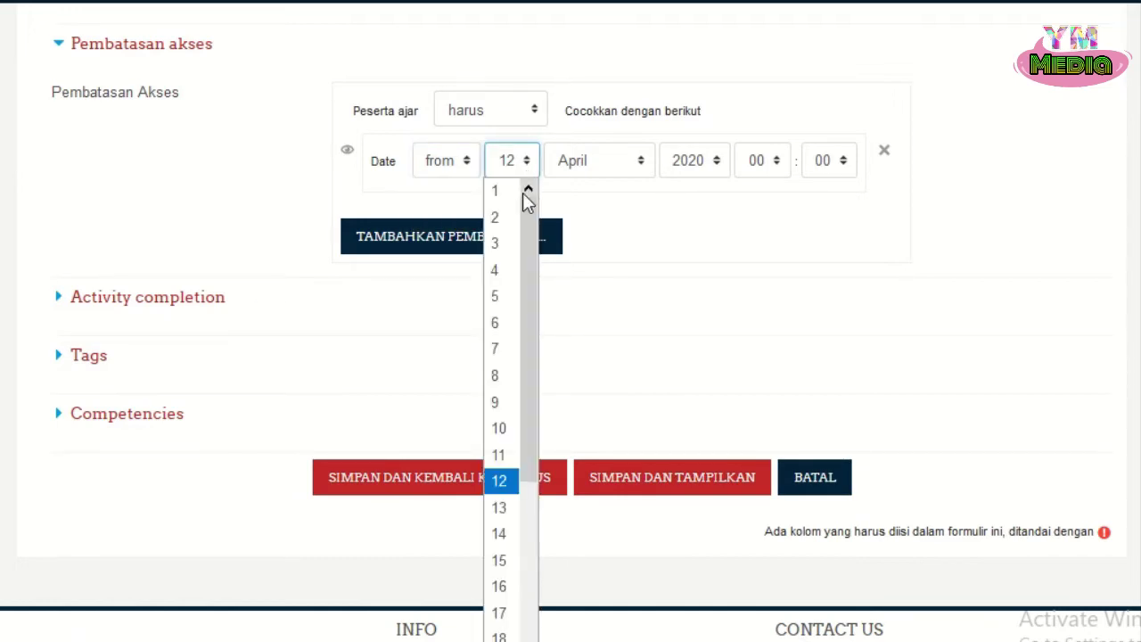
pyautogui.click(501, 533)
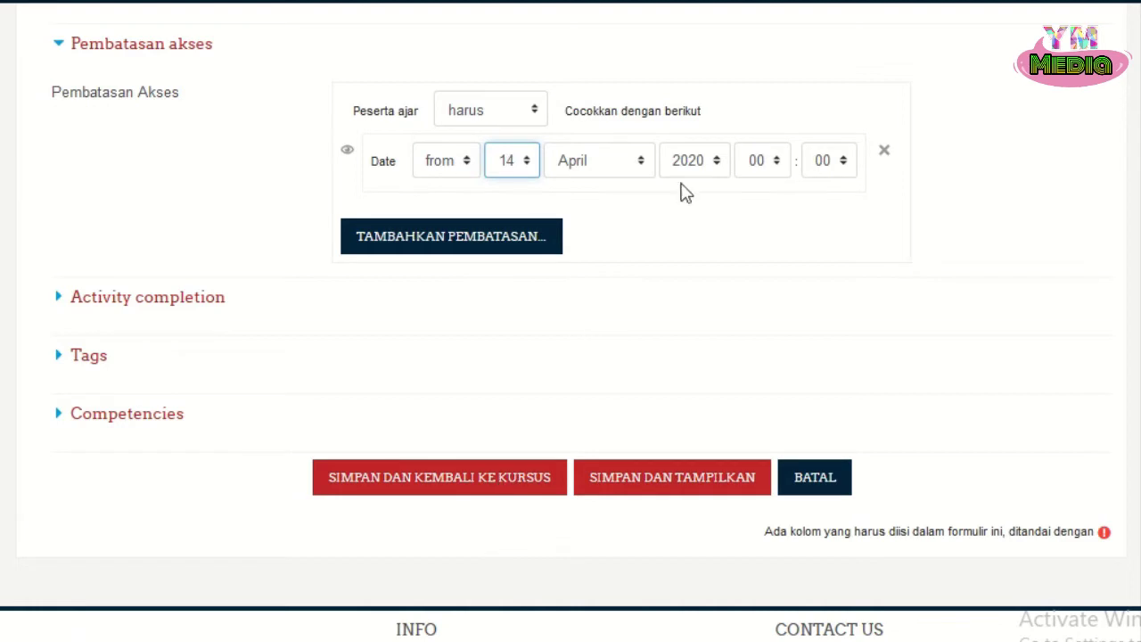
pyautogui.click(775, 163)
pyautogui.click(750, 404)
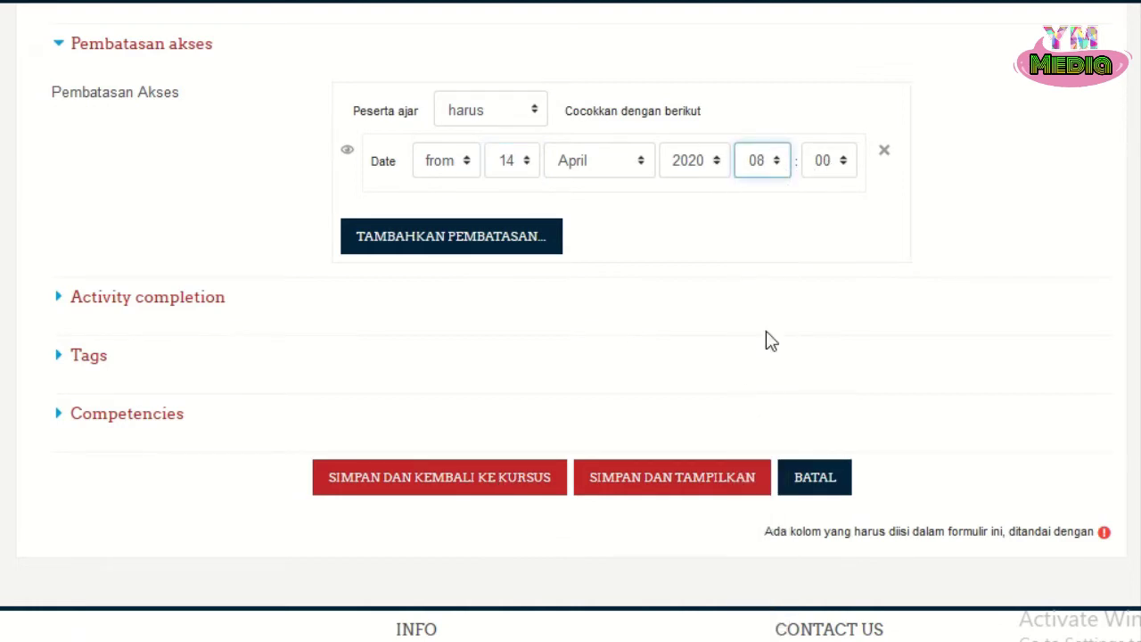
# Add a second date restriction and set its day to 19 April 2020
pyautogui.click(473, 245)
pyautogui.click(485, 239)
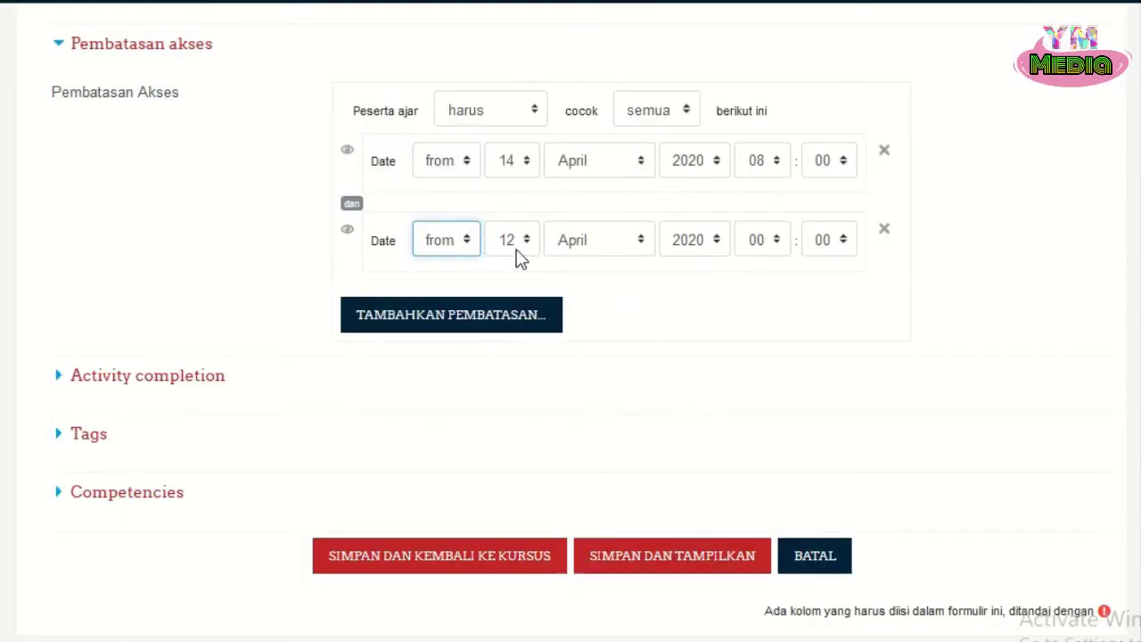
pyautogui.click(525, 243)
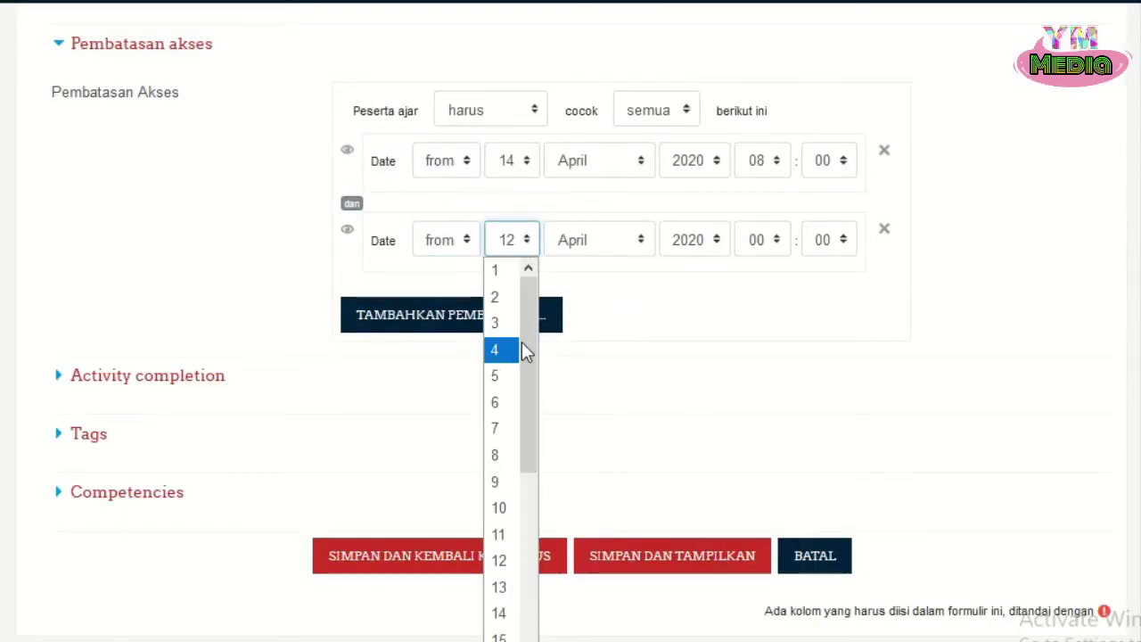
pyautogui.moveTo(527, 385); pyautogui.dragTo(535, 579)
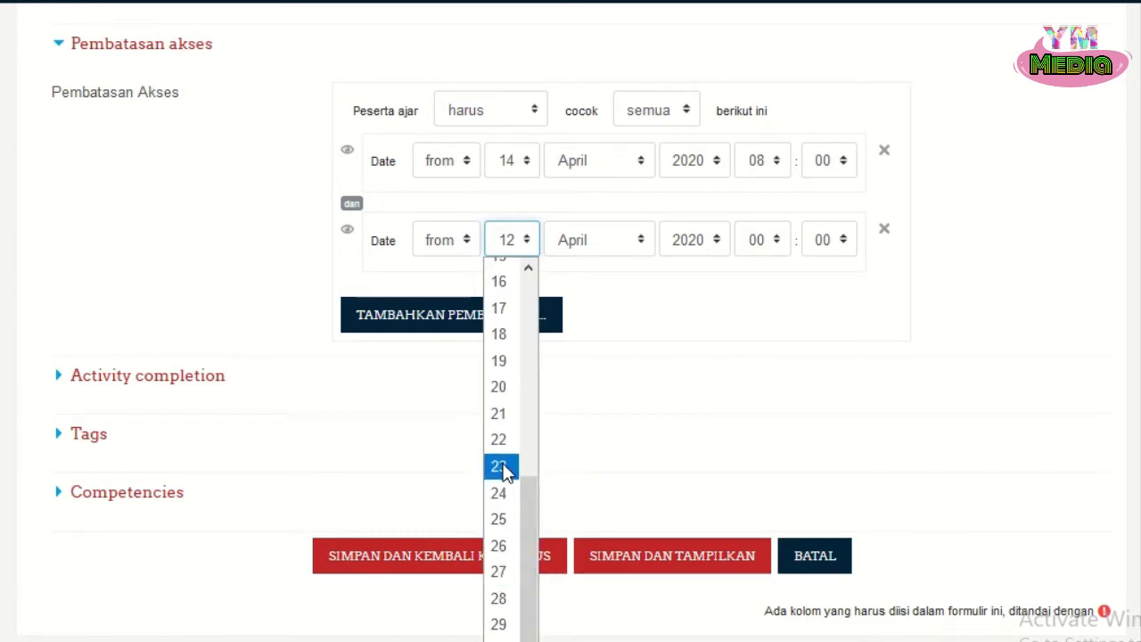
pyautogui.moveTo(520, 509); pyautogui.dragTo(498, 346)
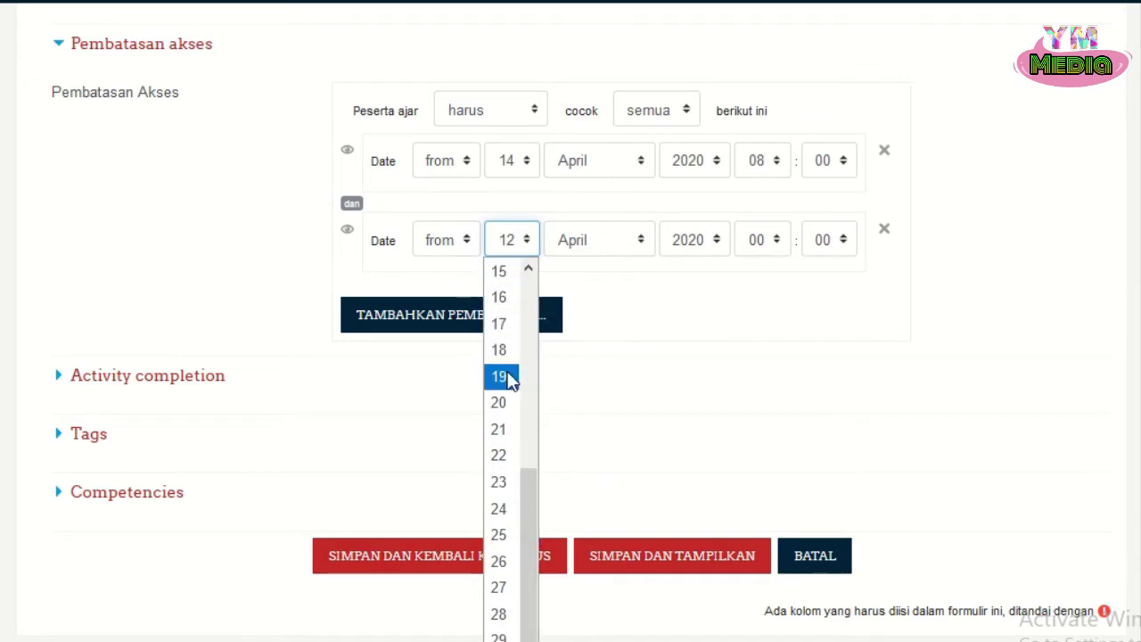
pyautogui.click(501, 376)
# Set the second date restriction's time to 23:55 and its condition to until
pyautogui.click(775, 242)
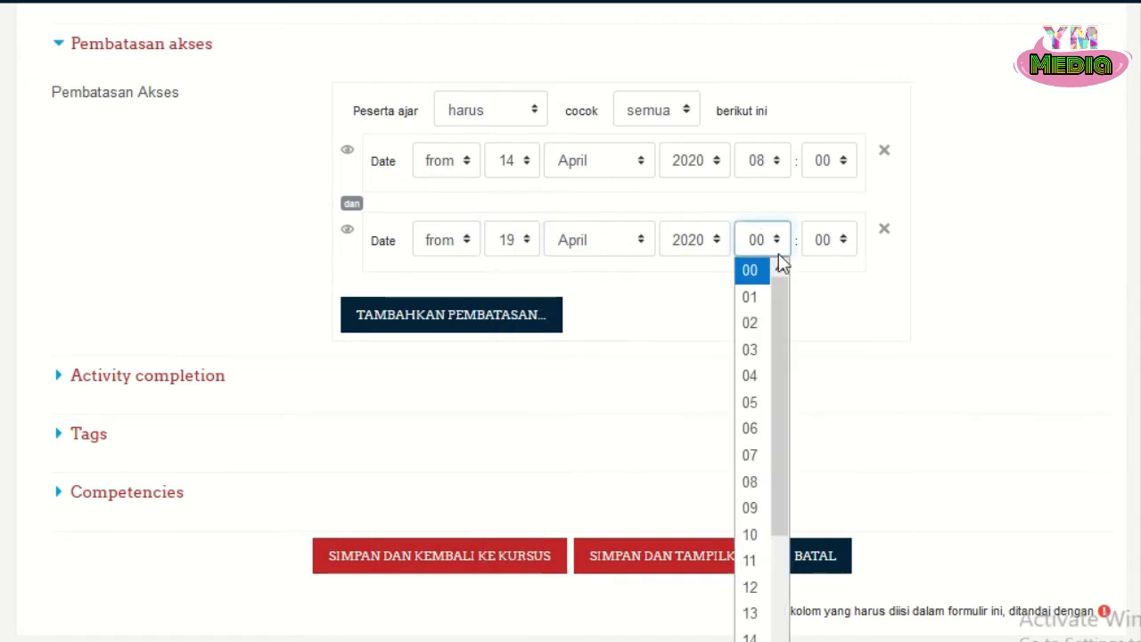
pyautogui.moveTo(774, 501); pyautogui.dragTo(778, 638)
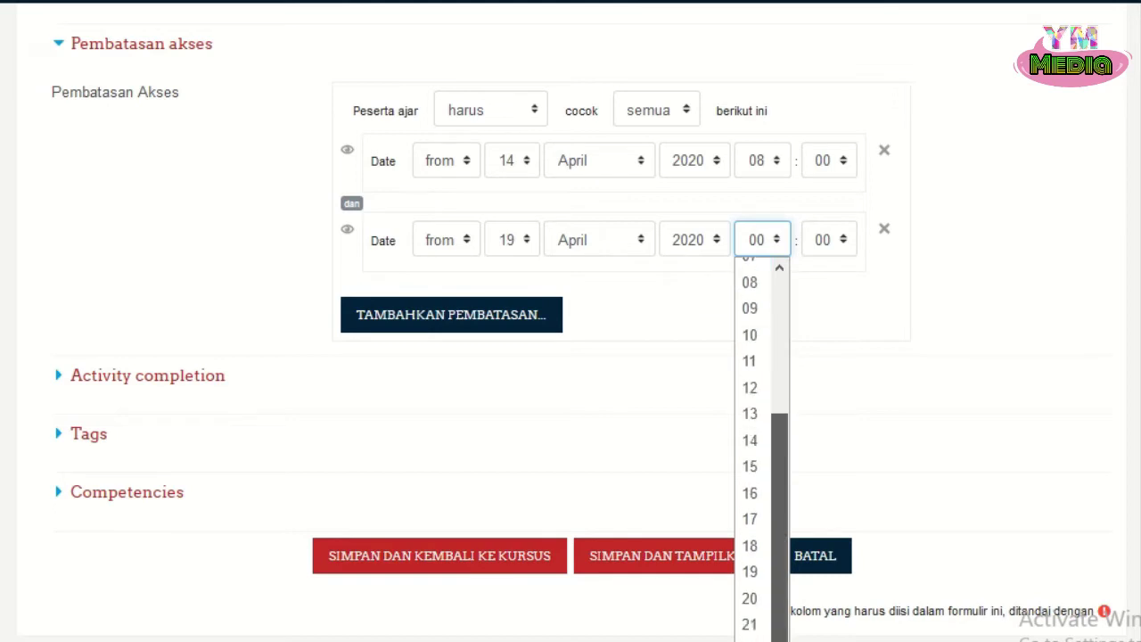
pyautogui.click(750, 638)
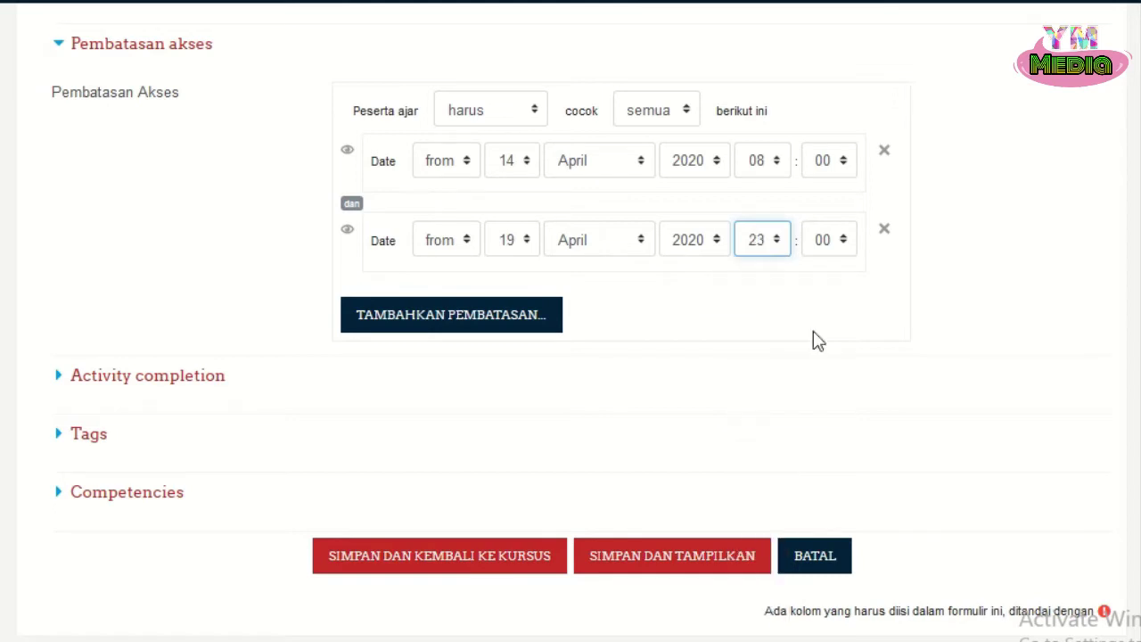
pyautogui.click(847, 246)
pyautogui.click(824, 560)
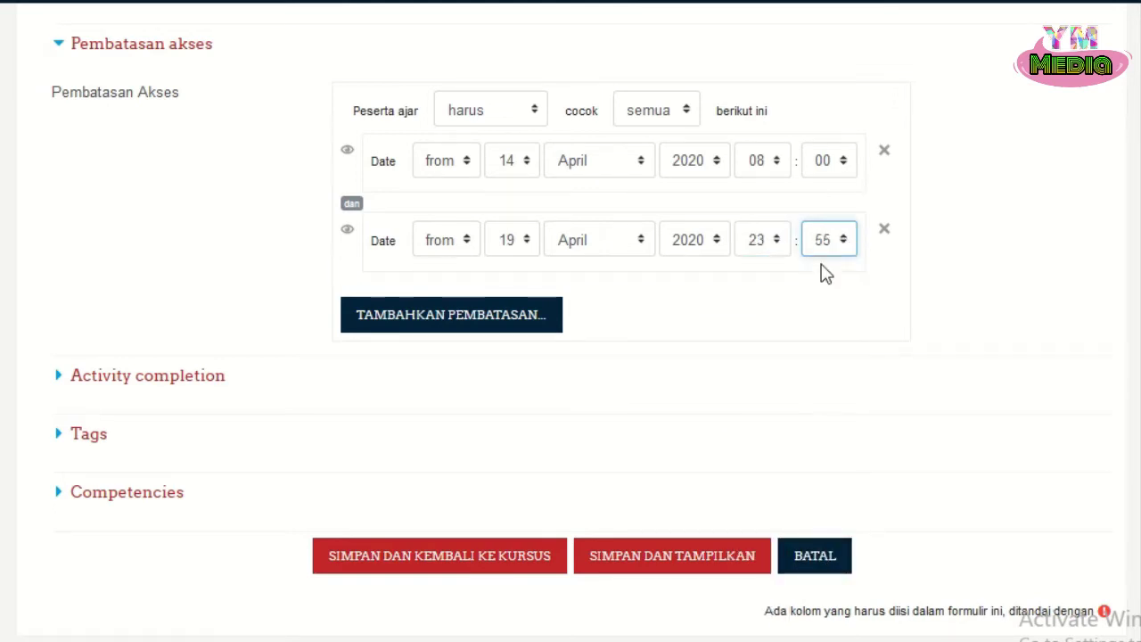
pyautogui.click(470, 243)
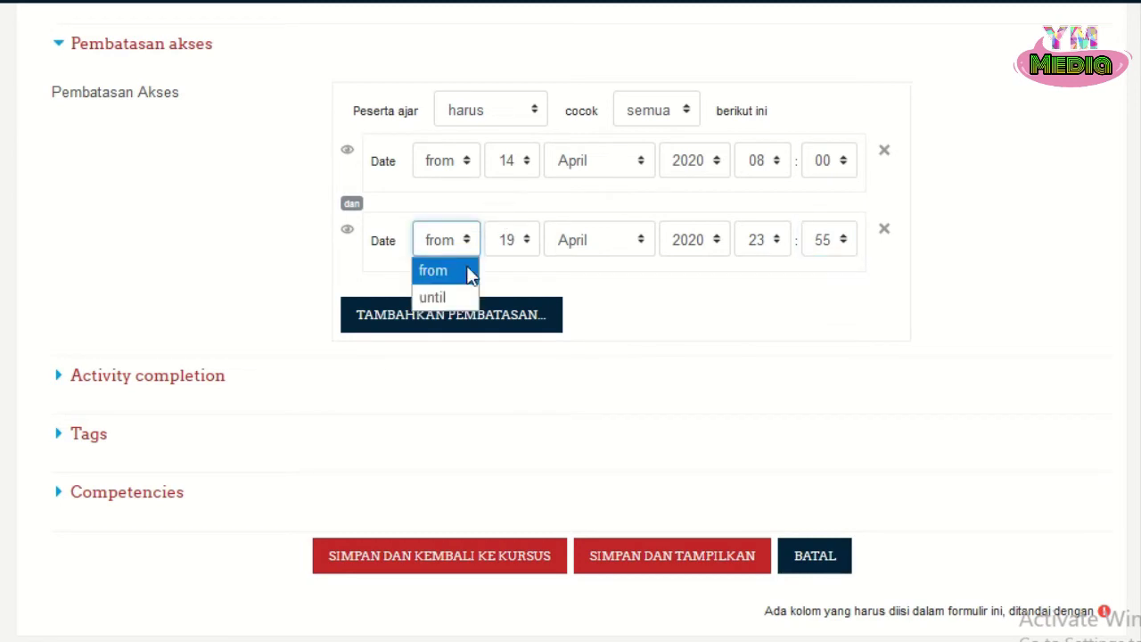
pyautogui.click(453, 297)
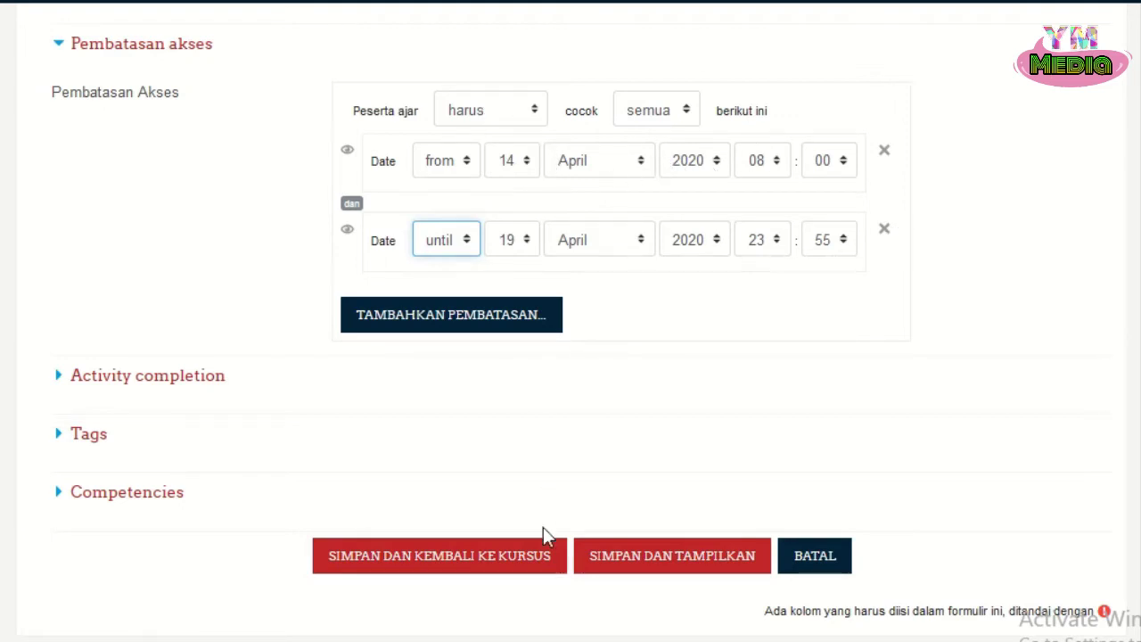
# Save and display the quiz, and review its instructions, allowed attempts and time limit
pyautogui.click(704, 563)
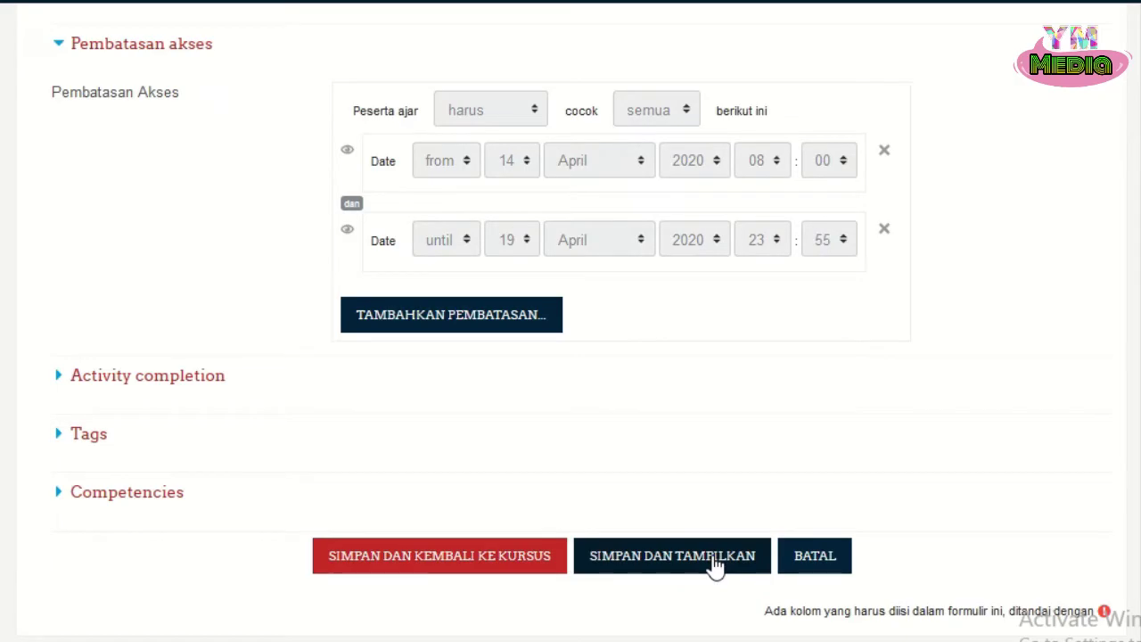
pyautogui.scroll(-2, 764, 316)
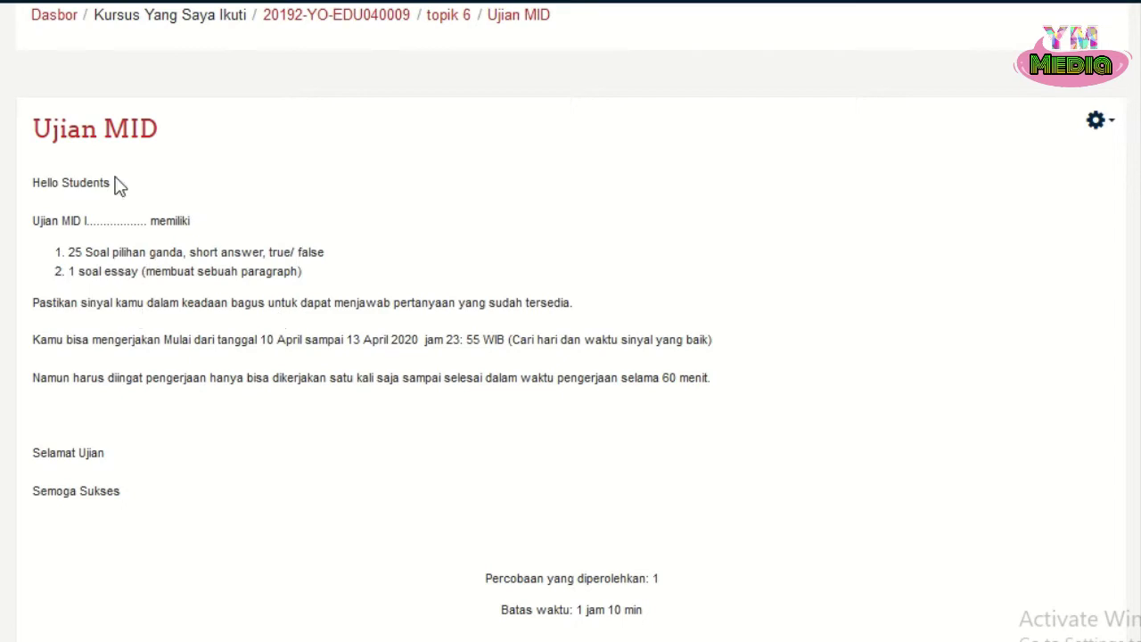
pyautogui.scroll(-2, 440, 284)
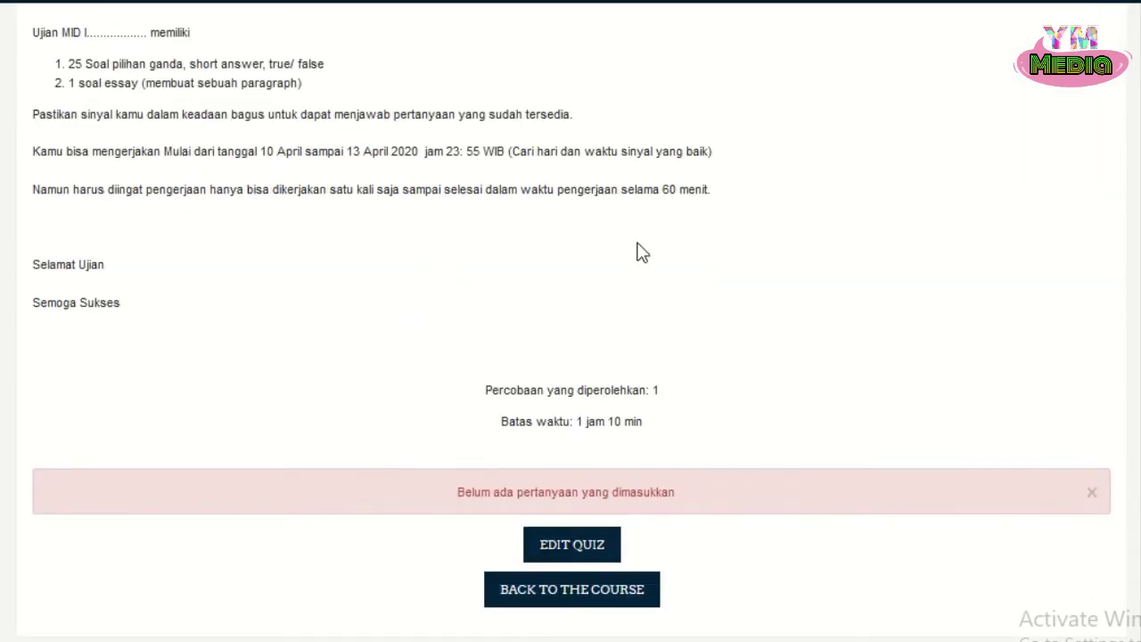
pyautogui.scroll(2, 636, 252)
pyautogui.scroll(-3, 637, 237)
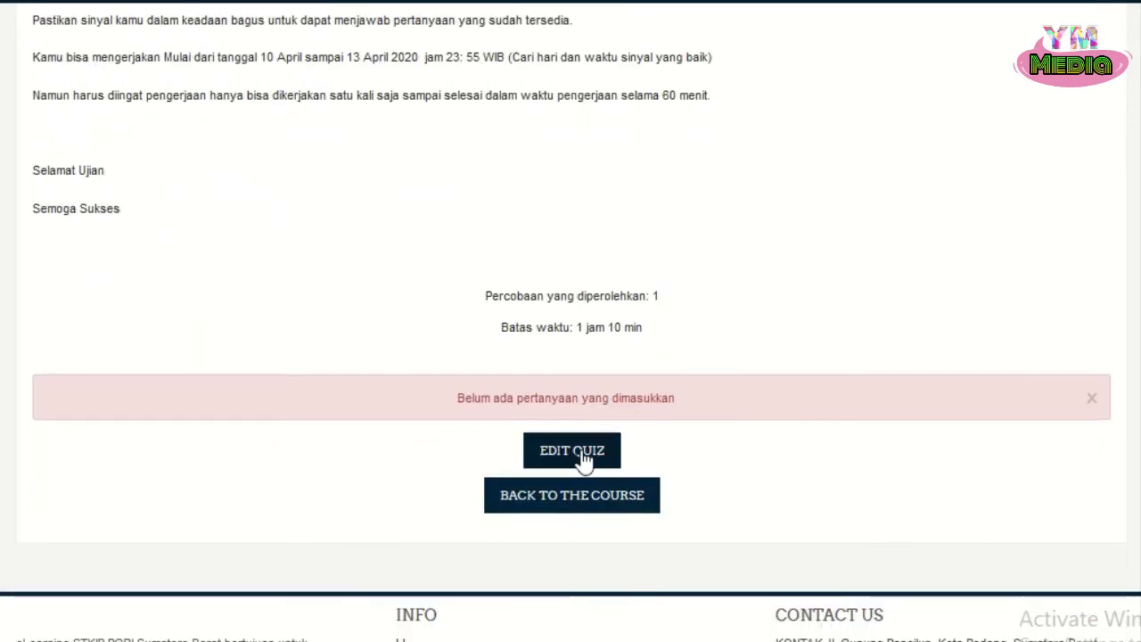
# In the quiz's question editor, enable question shuffling (Kocok pertanyaan) and save a maximum grade (Tingkat tertinggi) of 100
pyautogui.click(571, 455)
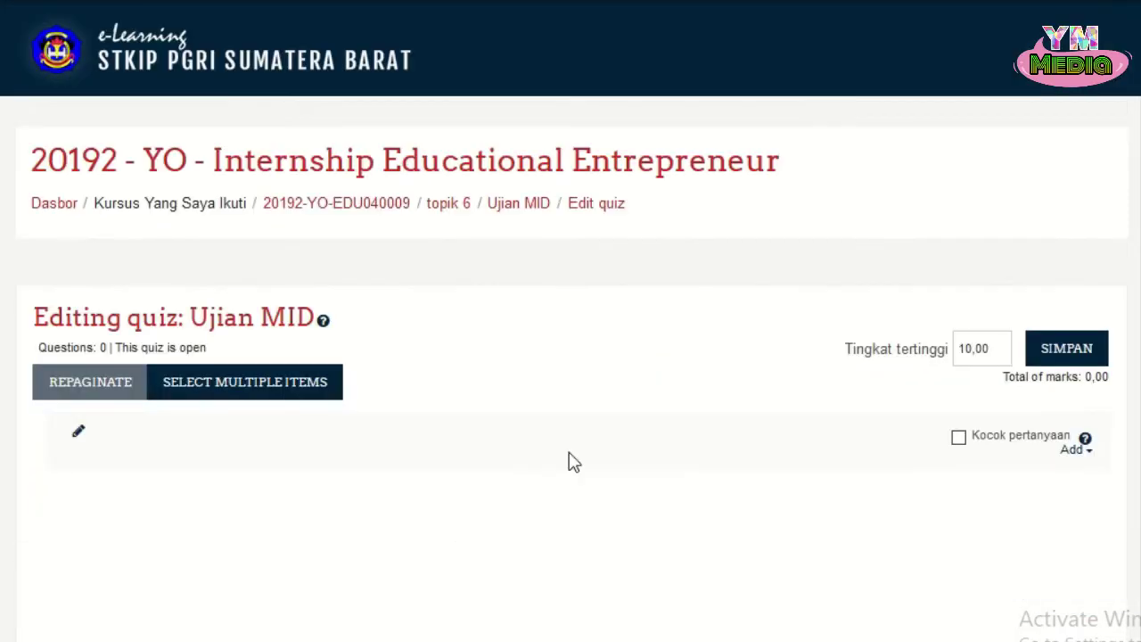
pyautogui.scroll(-2, 571, 460)
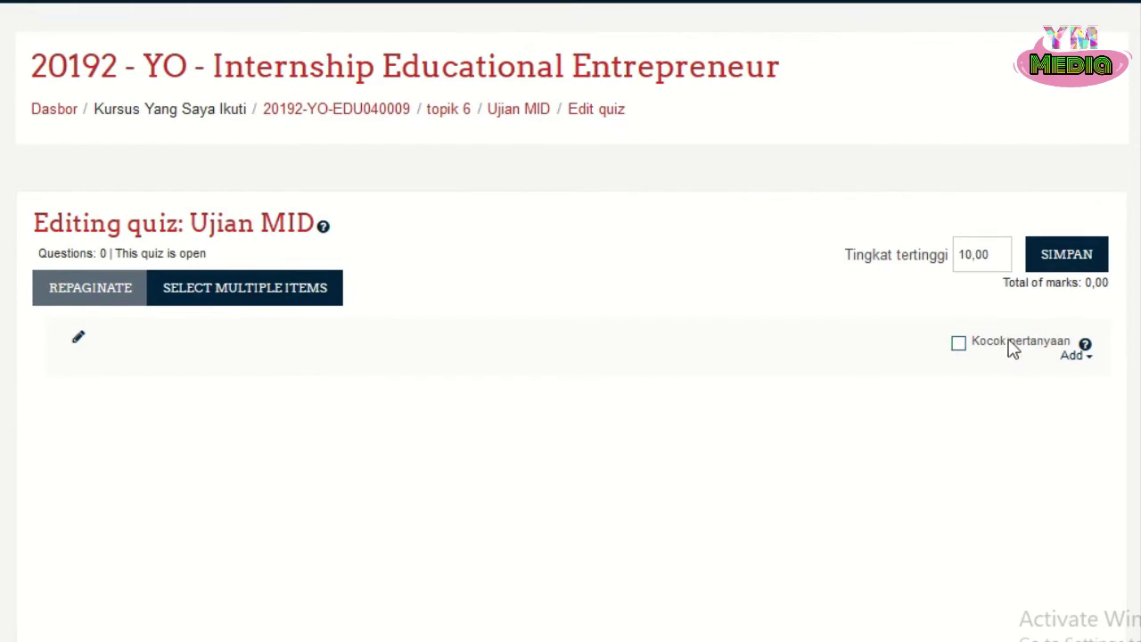
pyautogui.click(959, 346)
pyautogui.click(973, 258)
pyautogui.write('0')
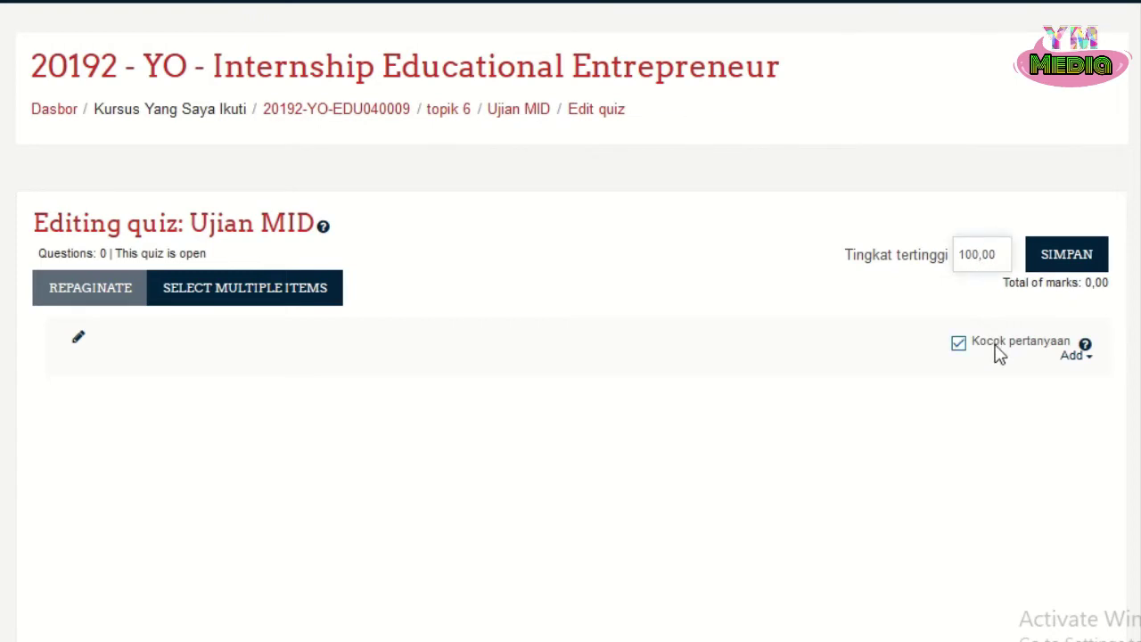
pyautogui.click(1065, 266)
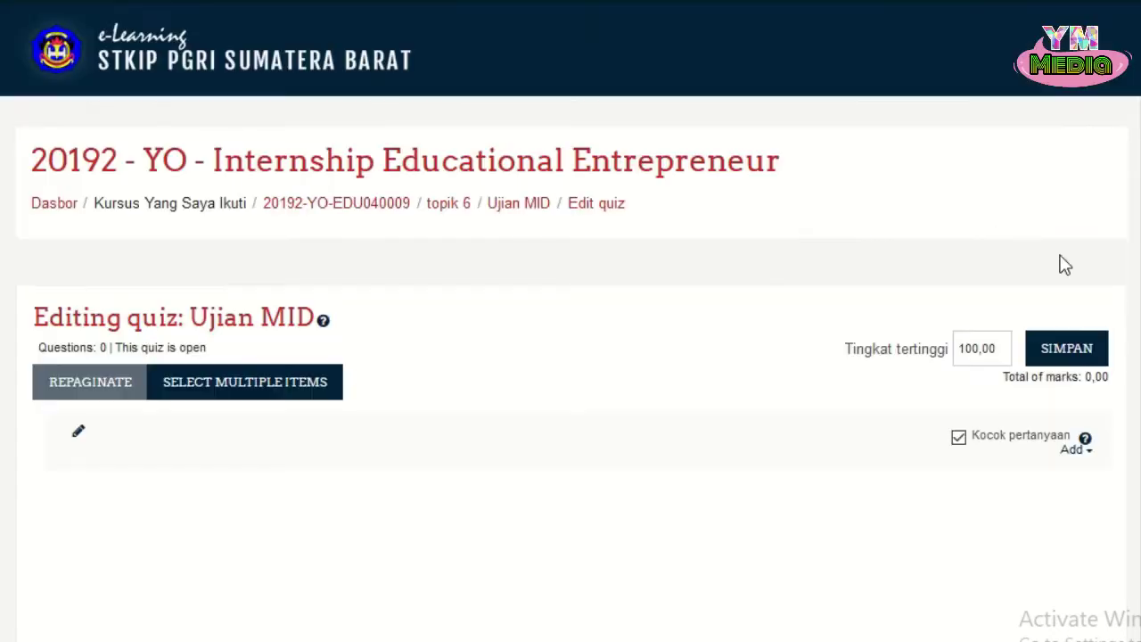
# Add a new question of type Essay to the Ujian MID quiz
pyautogui.scroll(-3, 1043, 276)
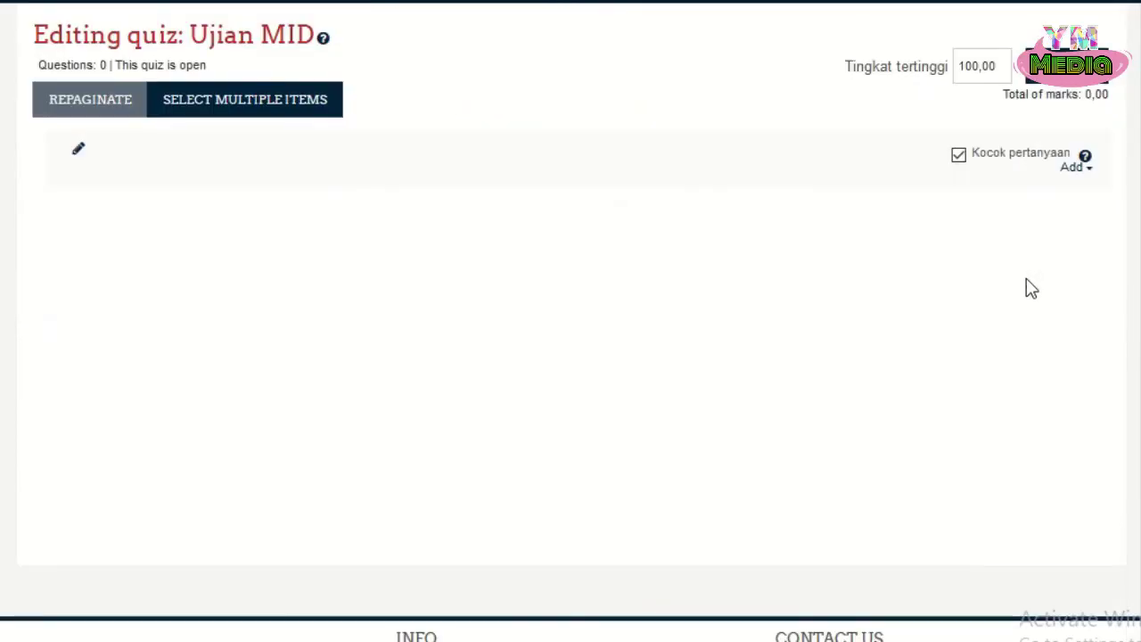
pyautogui.click(1074, 170)
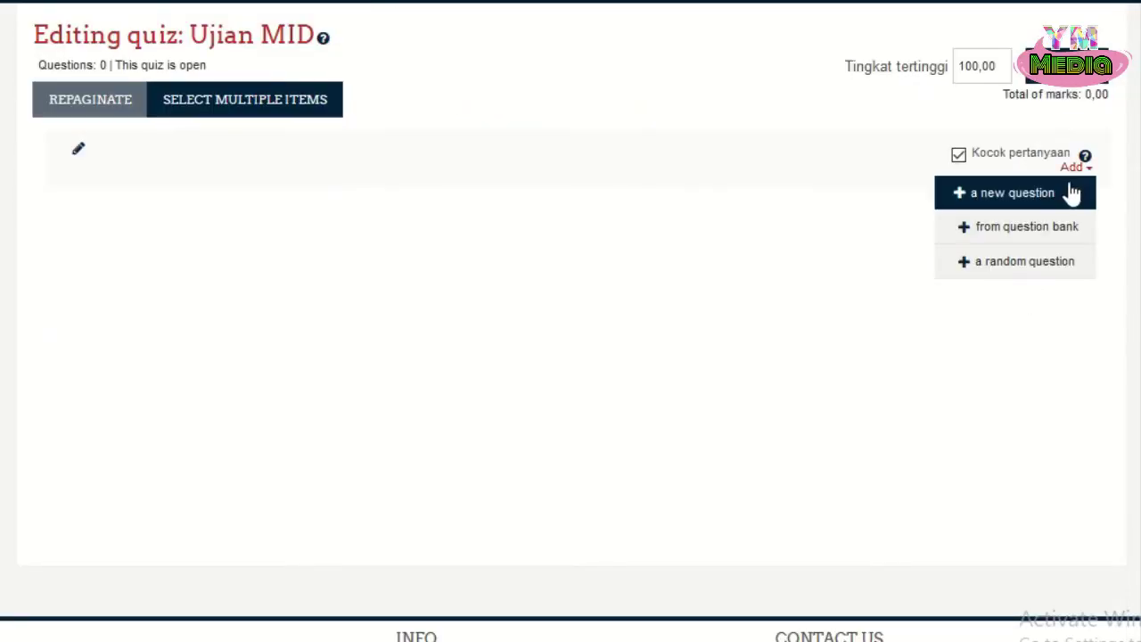
pyautogui.click(1032, 205)
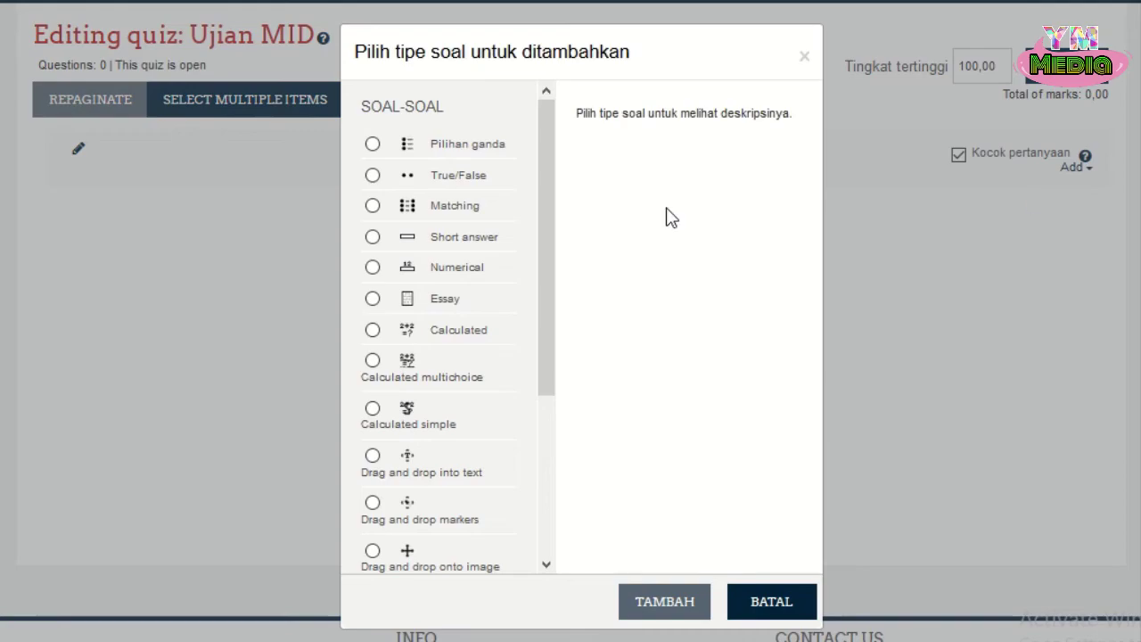
pyautogui.moveTo(548, 237); pyautogui.dragTo(553, 383)
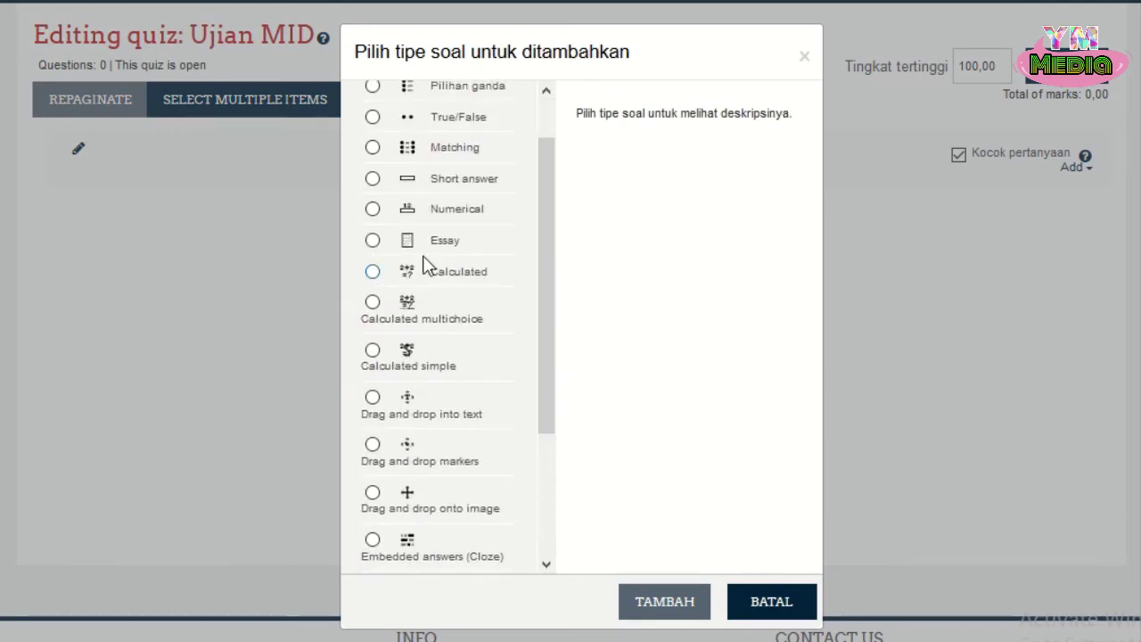
pyautogui.click(372, 241)
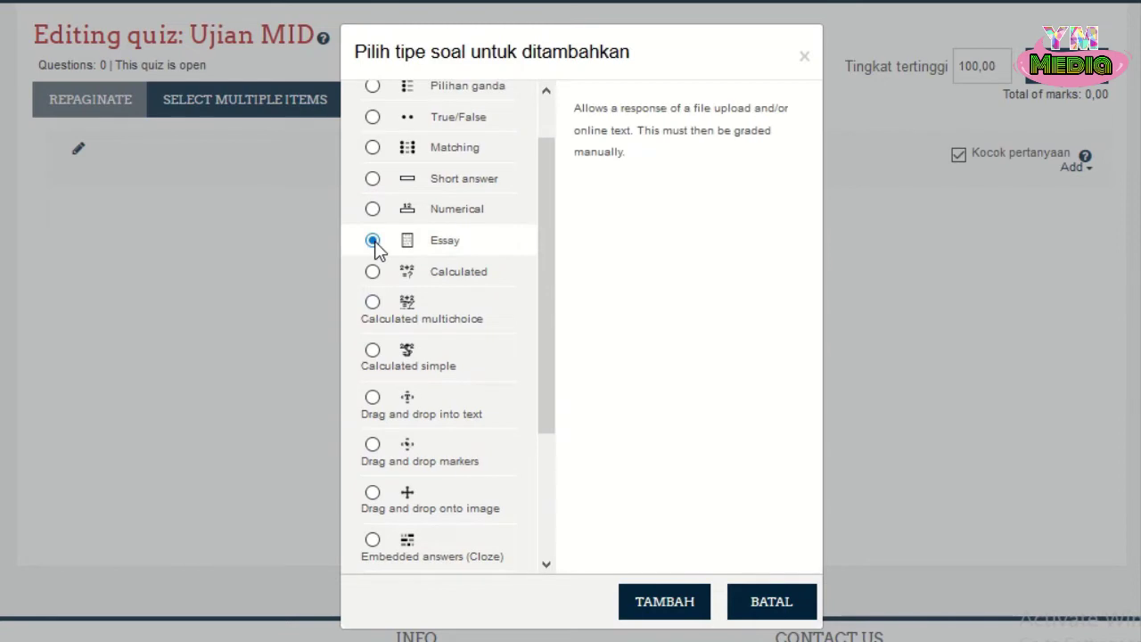
pyautogui.click(679, 606)
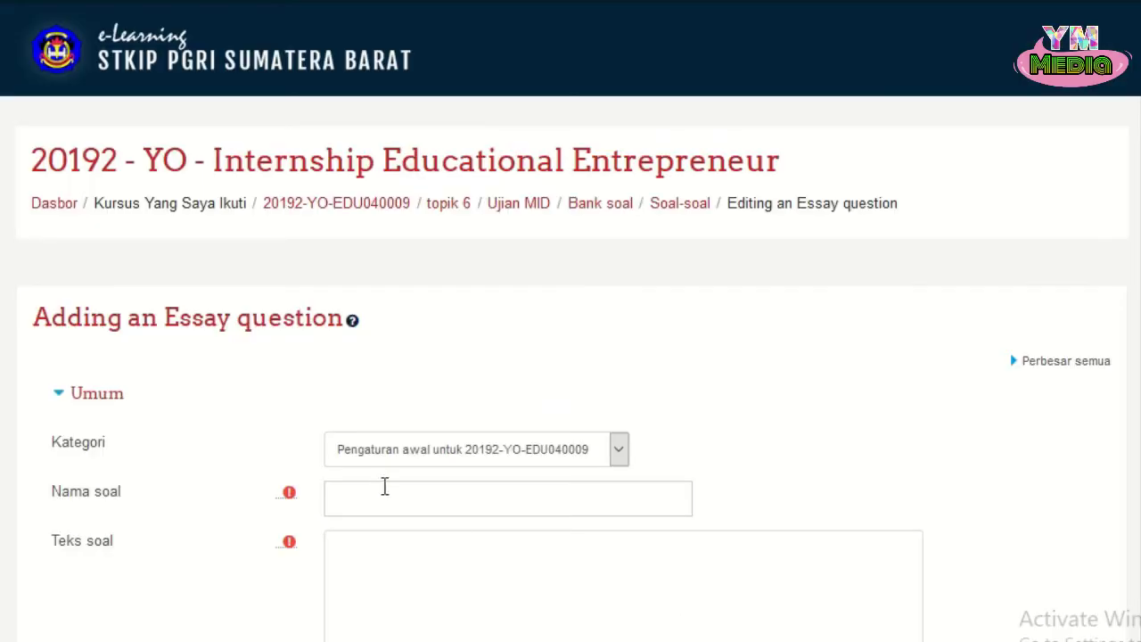
# Set the essay question's name (Nama soal) to "essay"
pyautogui.click(384, 490)
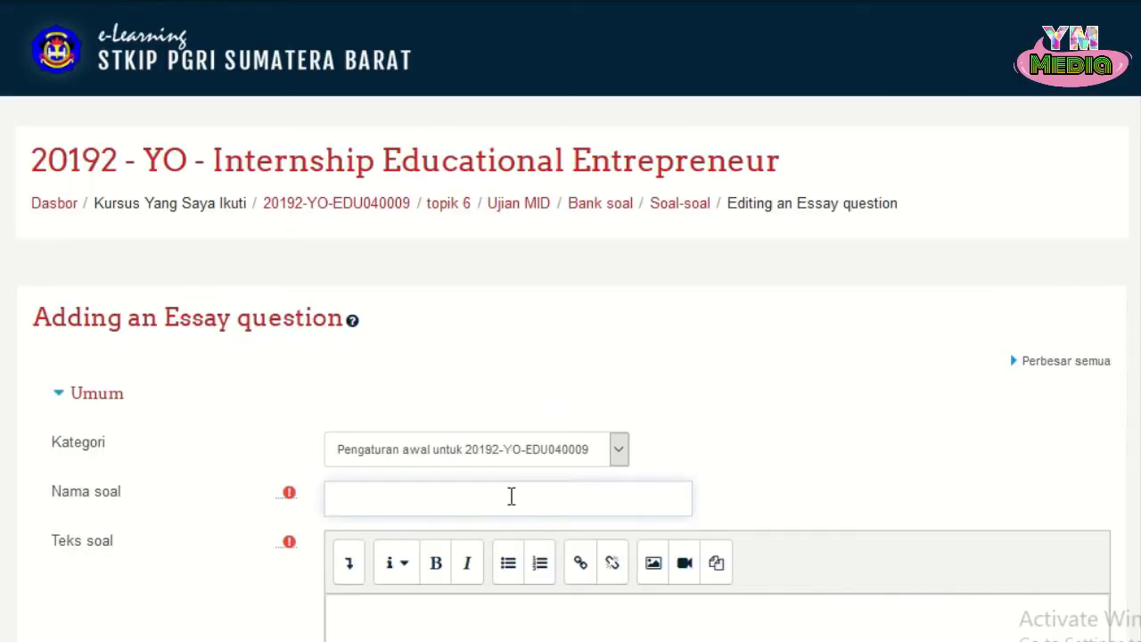
pyautogui.write('1')
pyautogui.press('BackSpace')
pyautogui.write('essay')
# Begin the question text (Teks soal) with "Why are some morphemes , such as the possessive and the past"
pyautogui.scroll(-3, 490, 496)
pyautogui.click(445, 366)
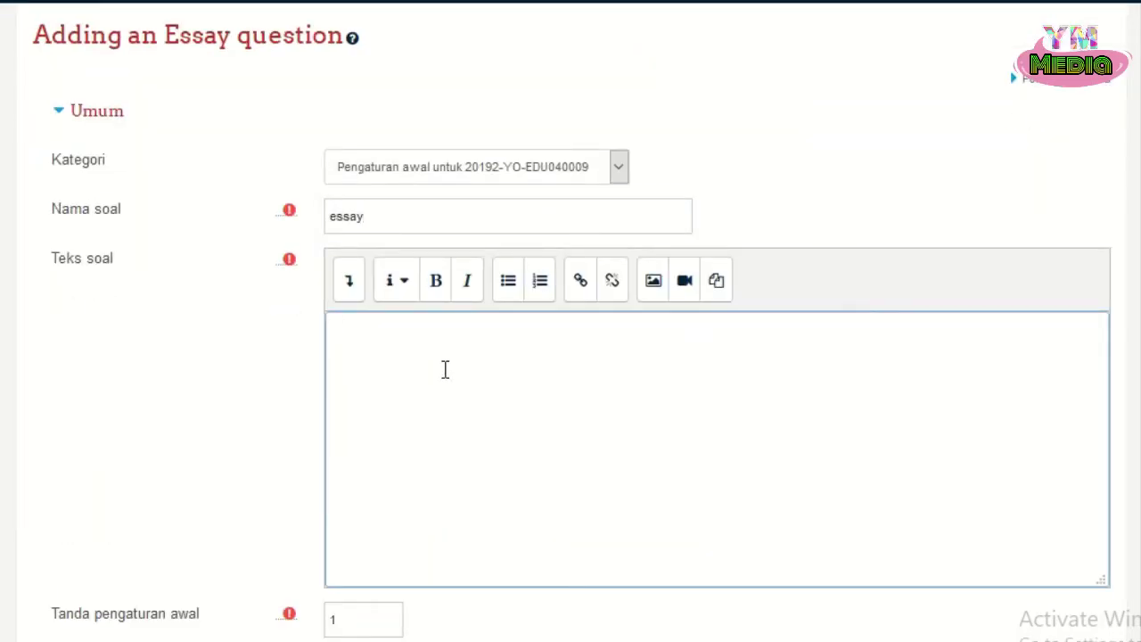
pyautogui.write('Why are some morphemes')
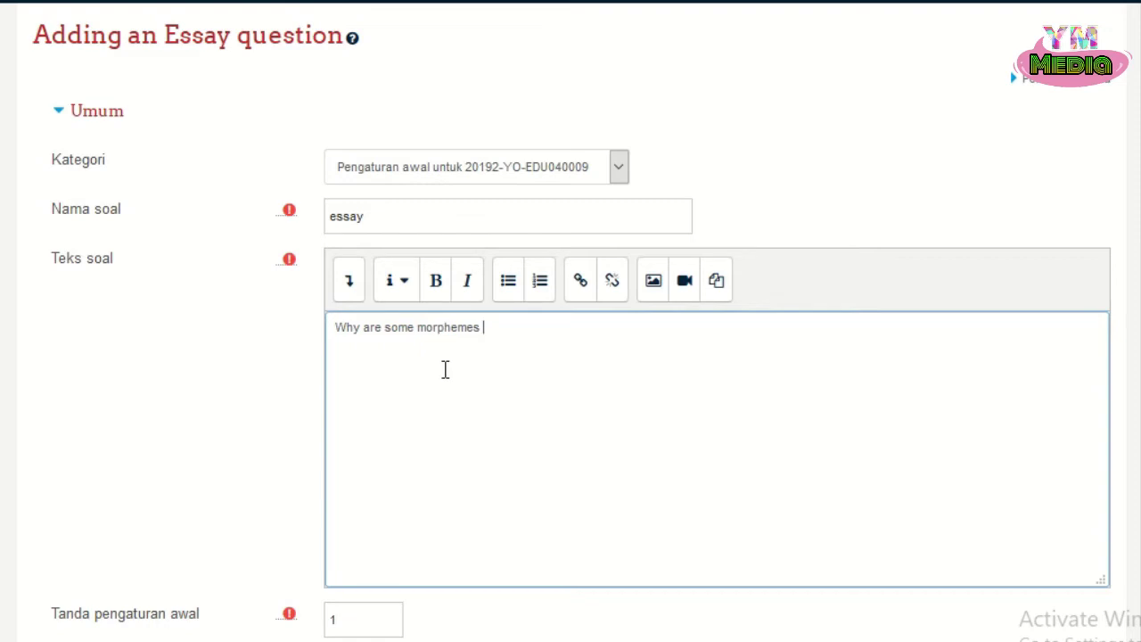
pyautogui.write(', as ')
pyautogui.write('a')
pyautogui.press('BackSpace')
pyautogui.press('BackSpace')
pyautogui.press('BackSpace')
pyautogui.press('BackSpace')
pyautogui.write('such as the possesive')
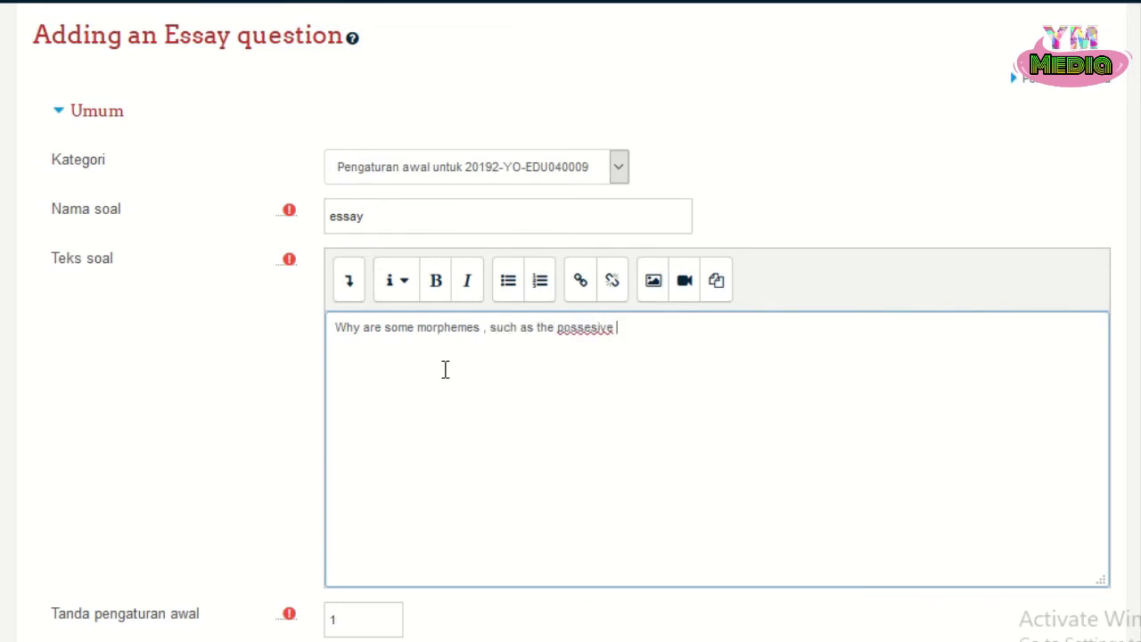
pyautogui.press('BackSpace')
pyautogui.press('BackSpace')
pyautogui.press('BackSpace')
pyautogui.write('sive and the past')
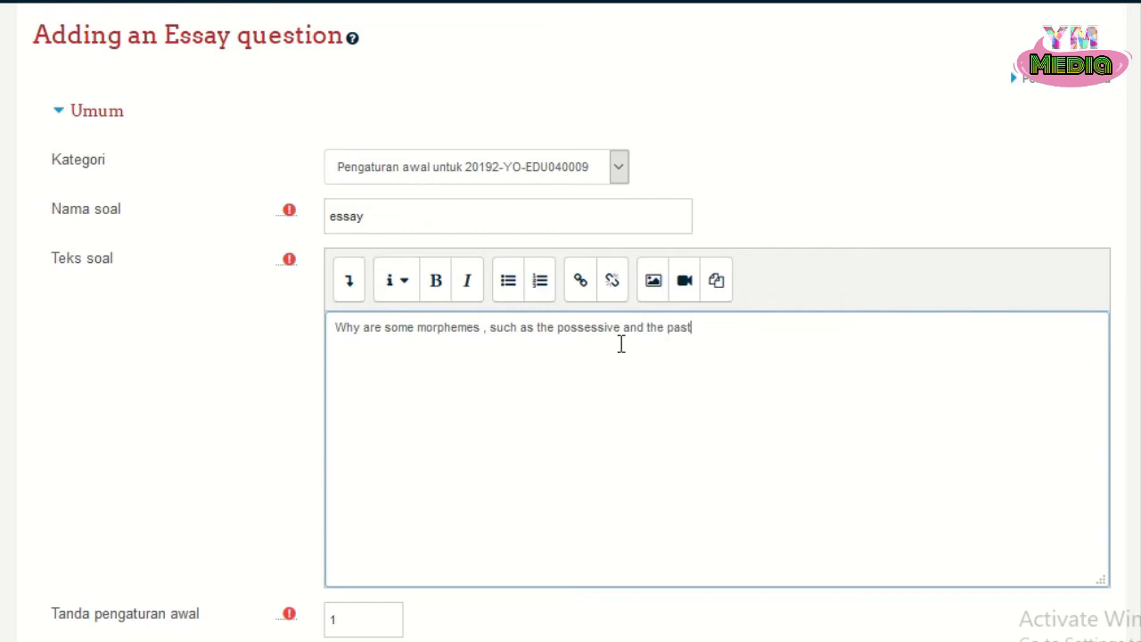
# Complete the question text with ", learned faster than others, such as the third person singular and the auxiliary "be"?"
pyautogui.write(', learned faster than others')
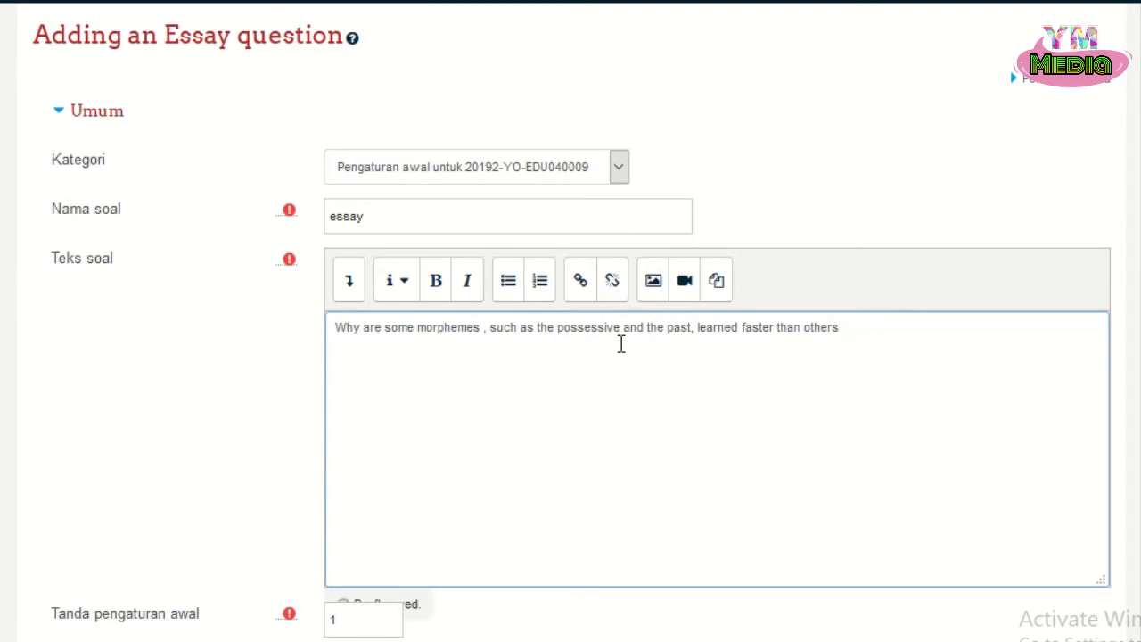
pyautogui.write(', such as')
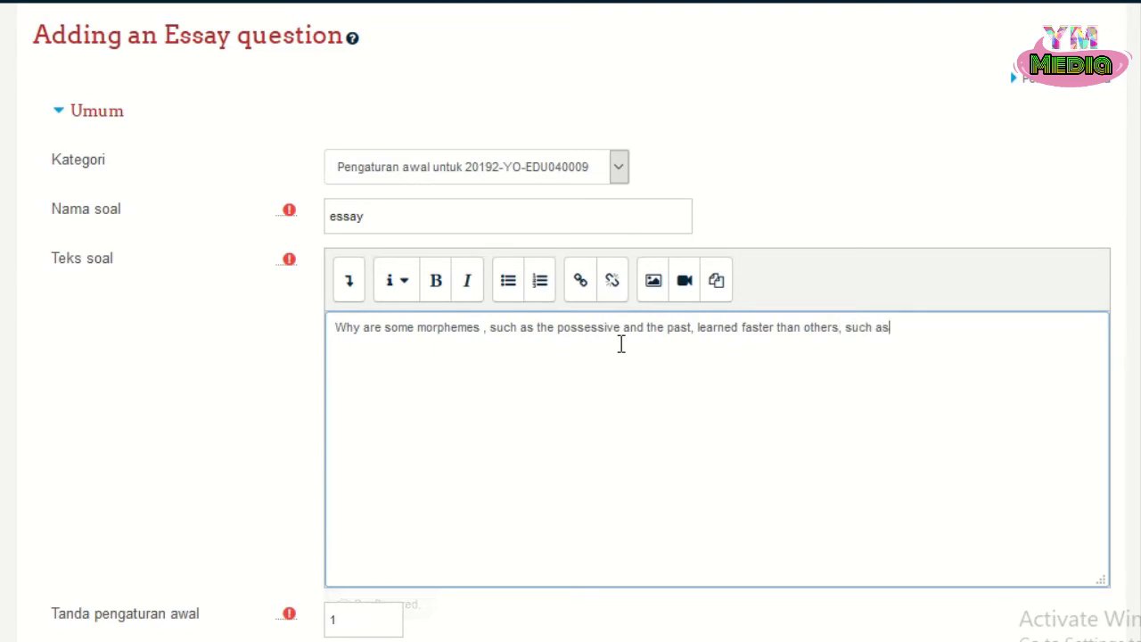
pyautogui.write(' the third pers')
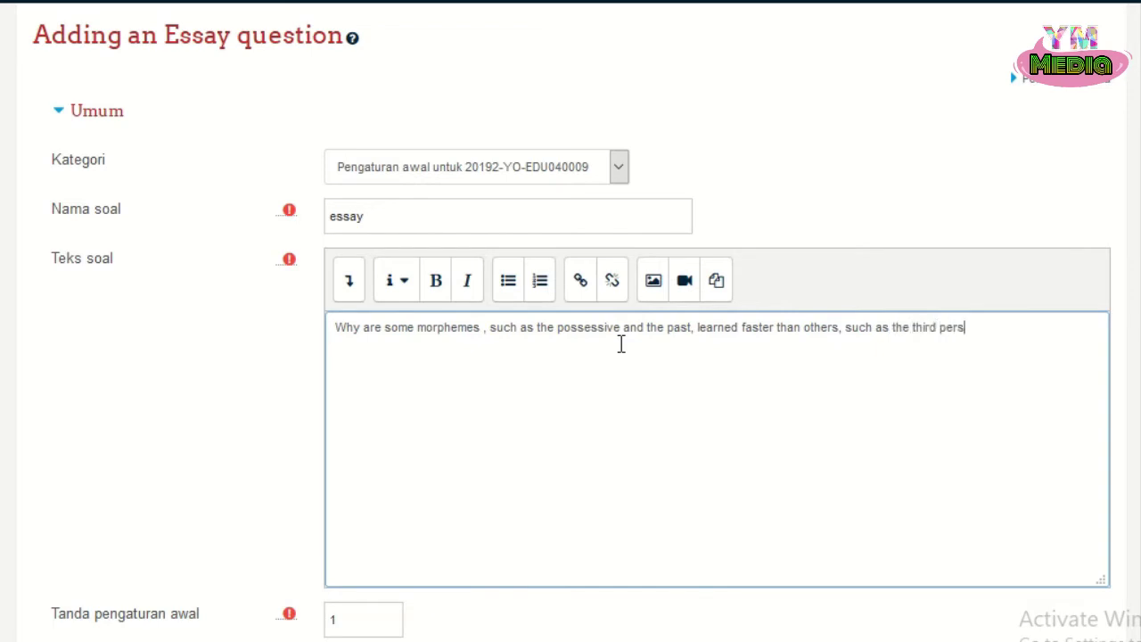
pyautogui.write('on singular and the auxa')
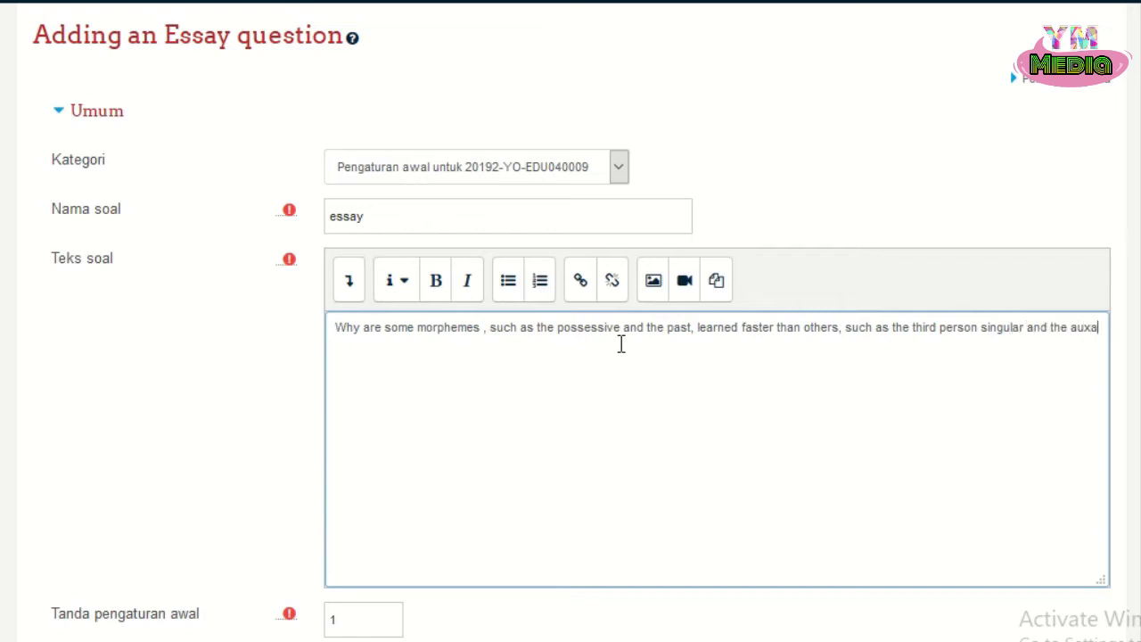
pyautogui.write('lary "be')
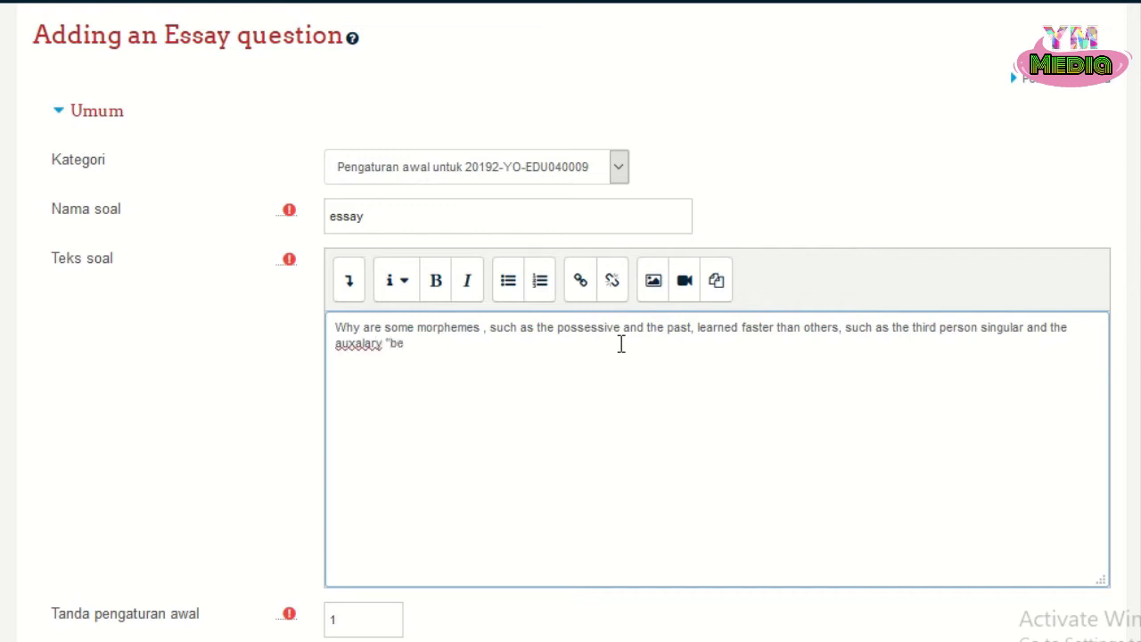
pyautogui.write('"?')
pyautogui.click(367, 354)
pyautogui.press('BackSpace')
pyautogui.write('il')
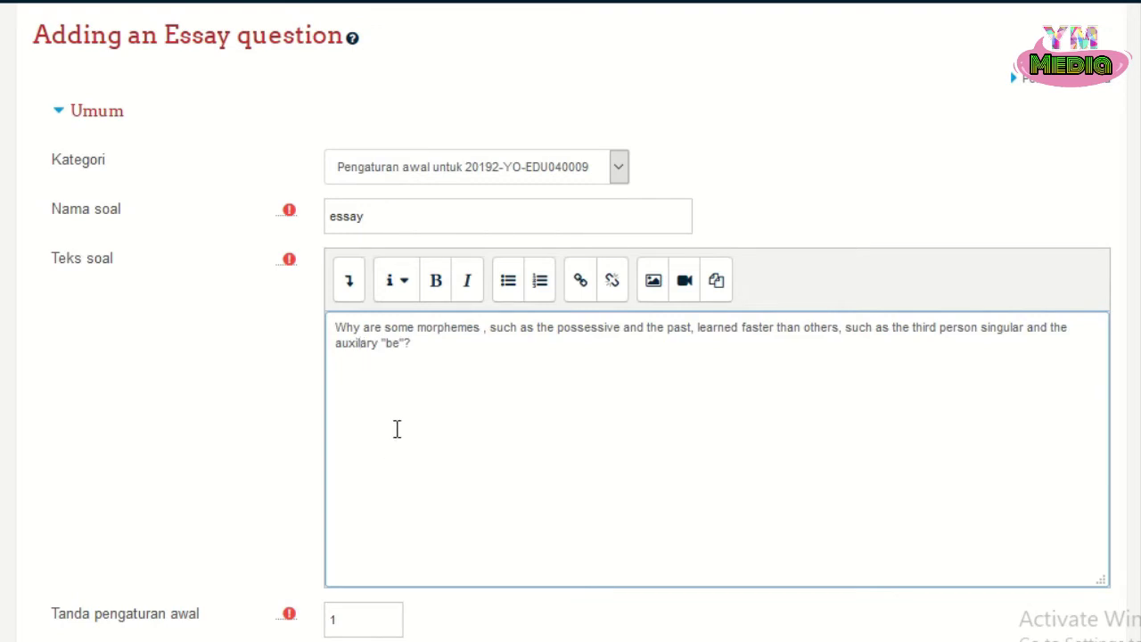
pyautogui.write('i')
# Enter "Morhemese ......." as the general feedback (Umpan balik umum) for the essay question
pyautogui.scroll(-3, 508, 402)
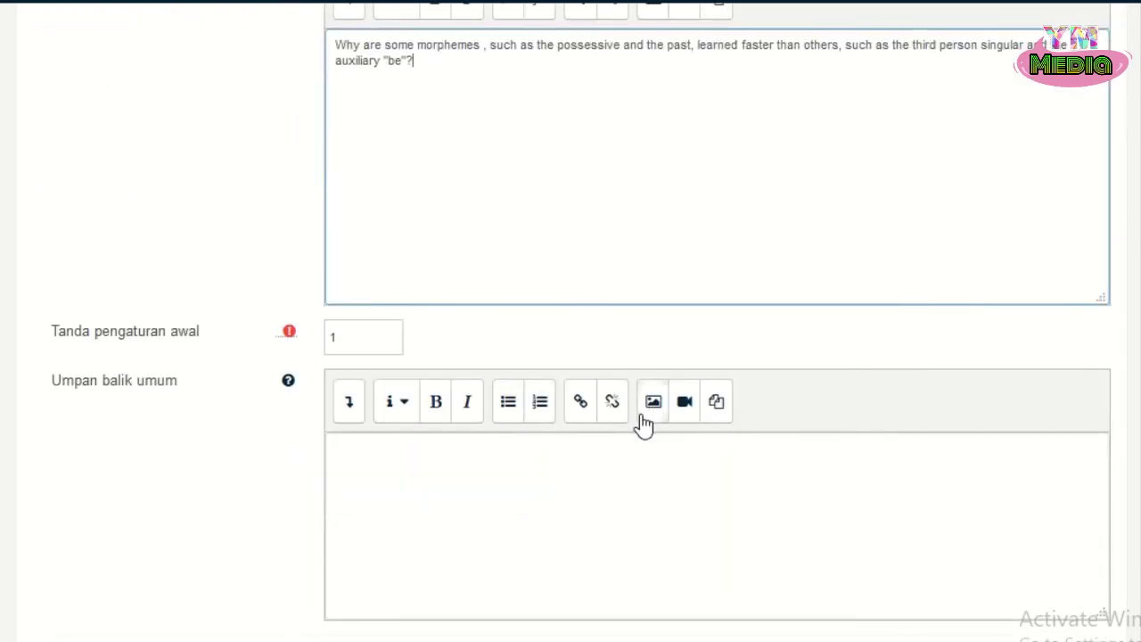
pyautogui.click(402, 462)
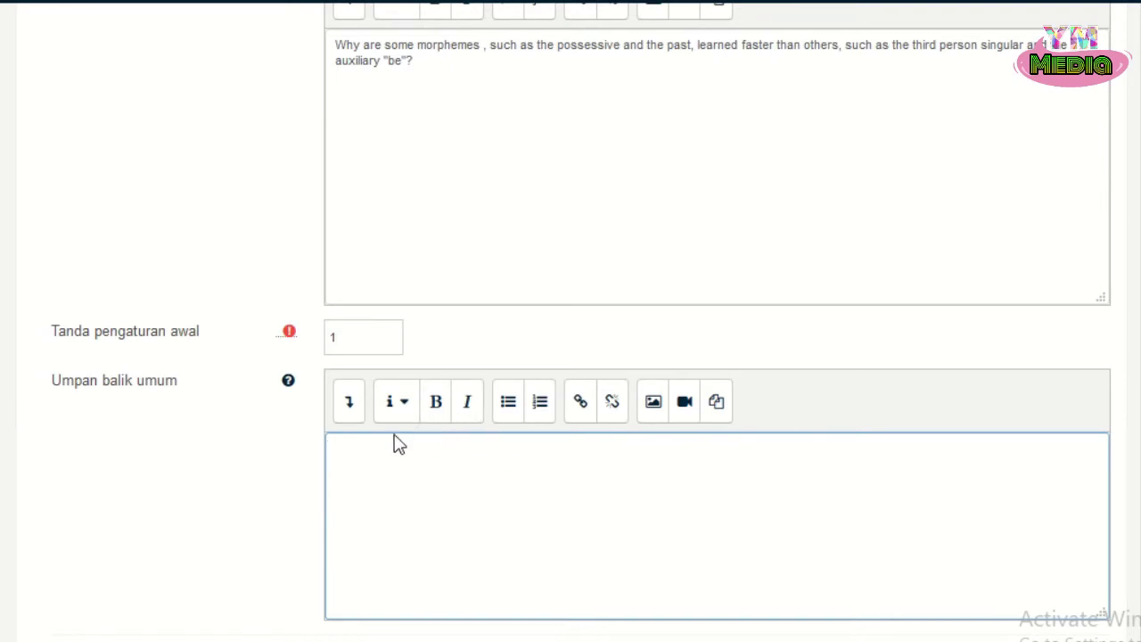
pyautogui.scroll(4, 378, 454)
pyautogui.scroll(-2, 407, 371)
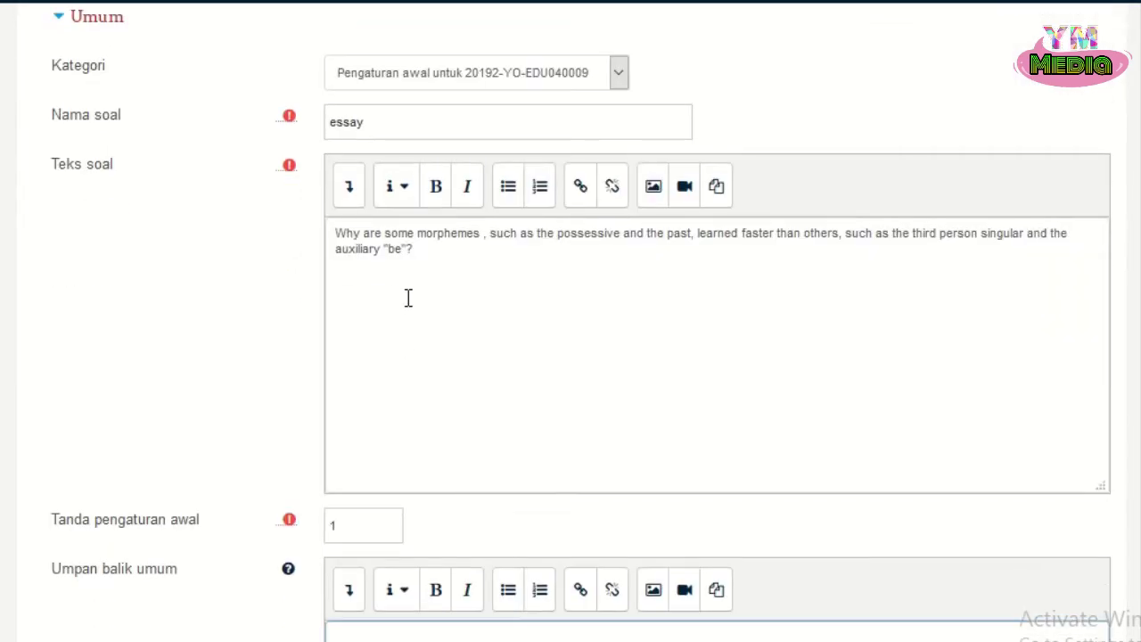
pyautogui.scroll(-3, 580, 438)
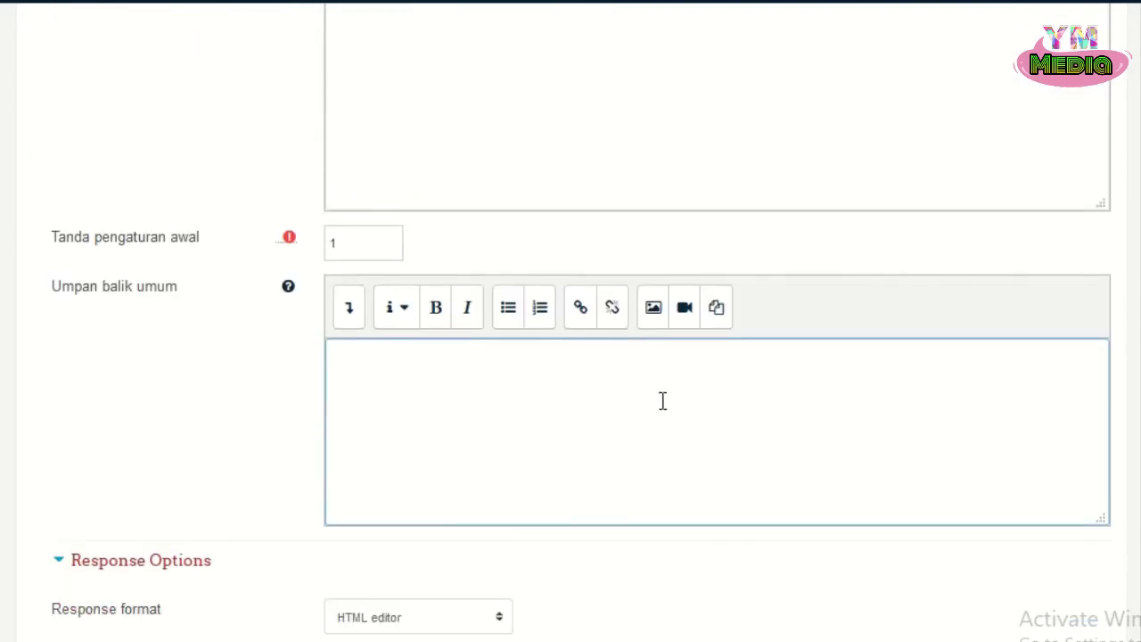
pyautogui.scroll(3, 395, 400)
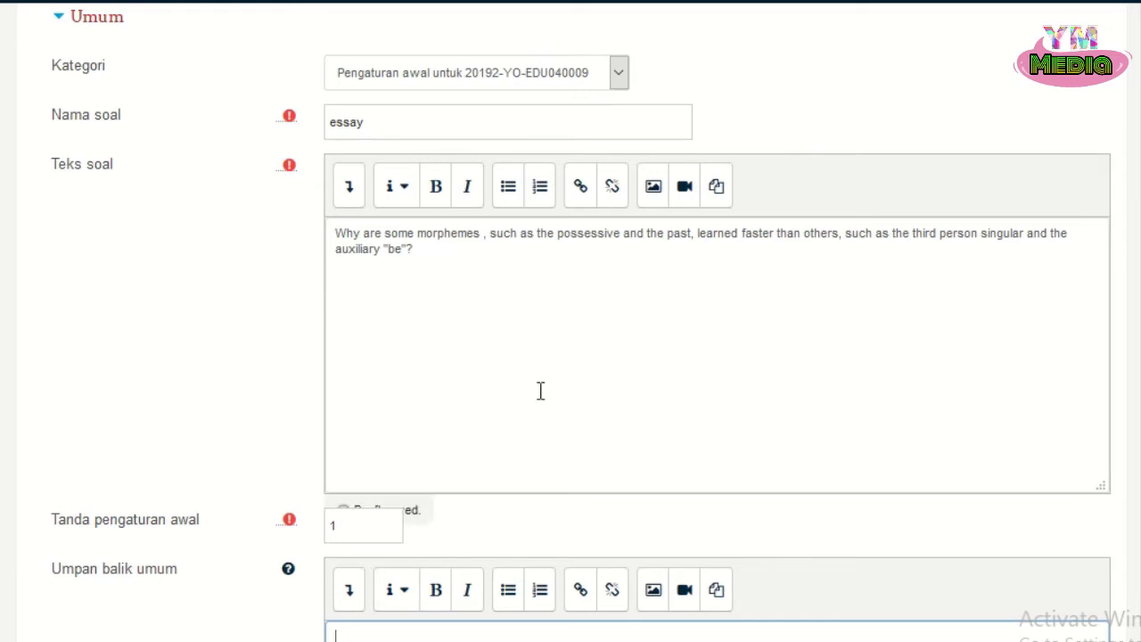
pyautogui.scroll(-3, 567, 368)
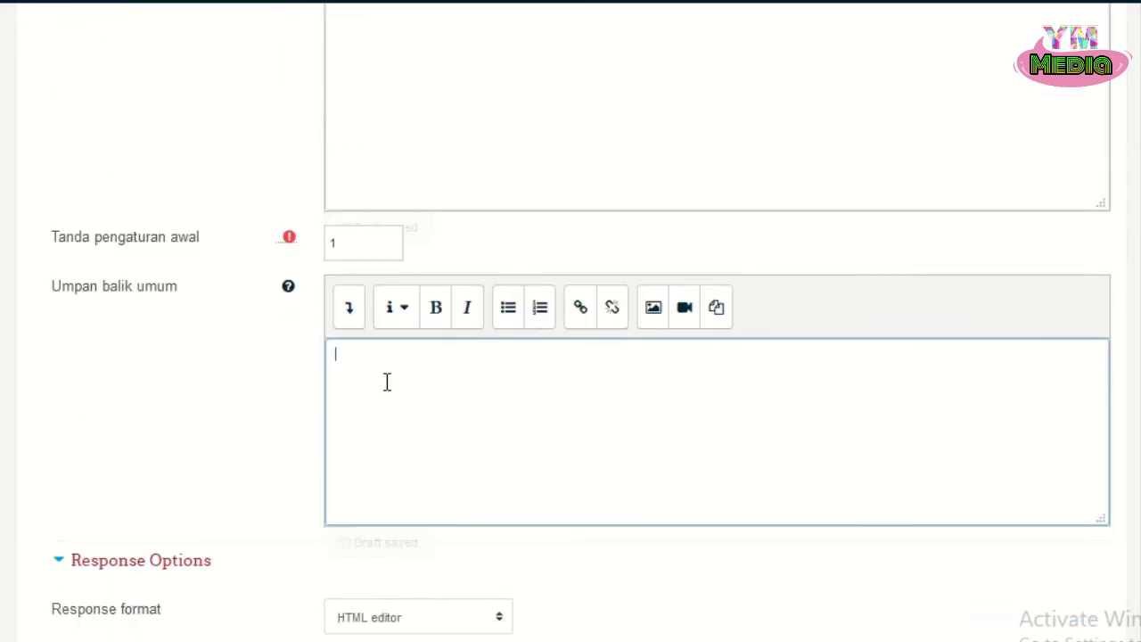
pyautogui.scroll(3, 596, 455)
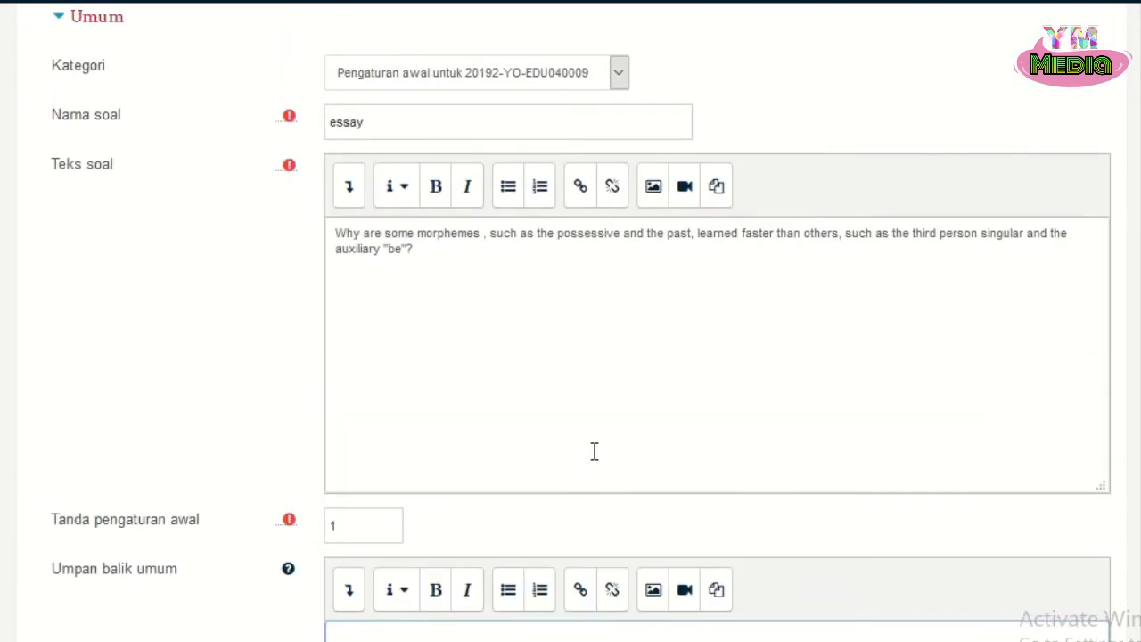
pyautogui.scroll(-3, 593, 453)
pyautogui.scroll(-2, 599, 504)
pyautogui.write('Morhemese')
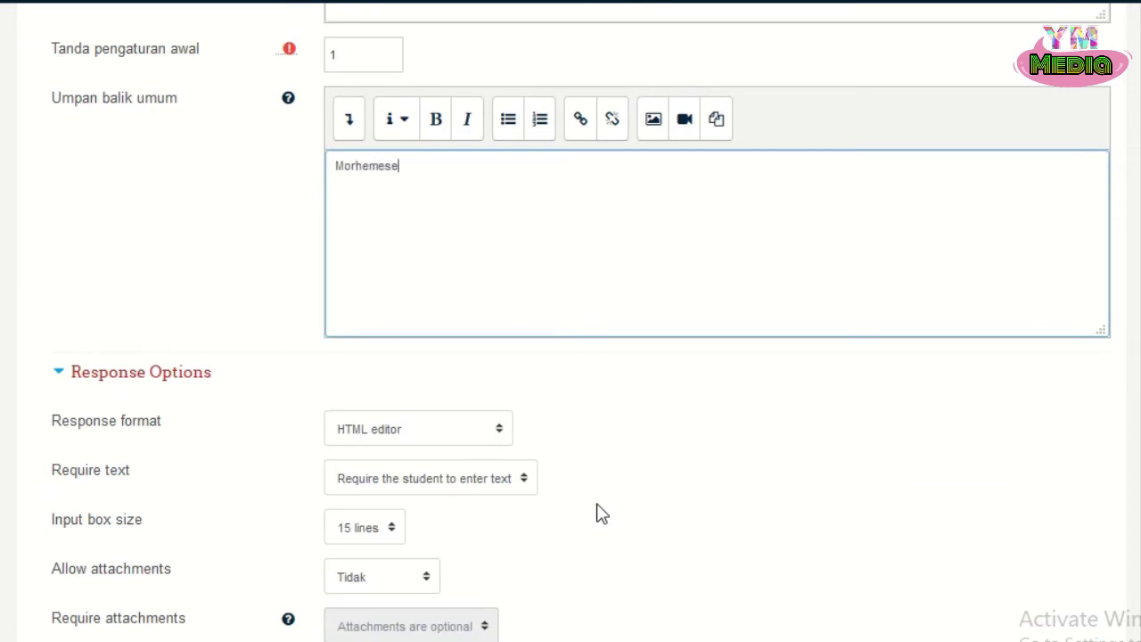
pyautogui.write(' .......')
# Correct the general feedback's first word to "Morphemes" and extend the row of dots after it
pyautogui.rightClick(369, 170)
pyautogui.click(465, 182)
pyautogui.write('s')
pyautogui.click(474, 161)
pyautogui.write('.....')
pyautogui.scroll(-1, 502, 173)
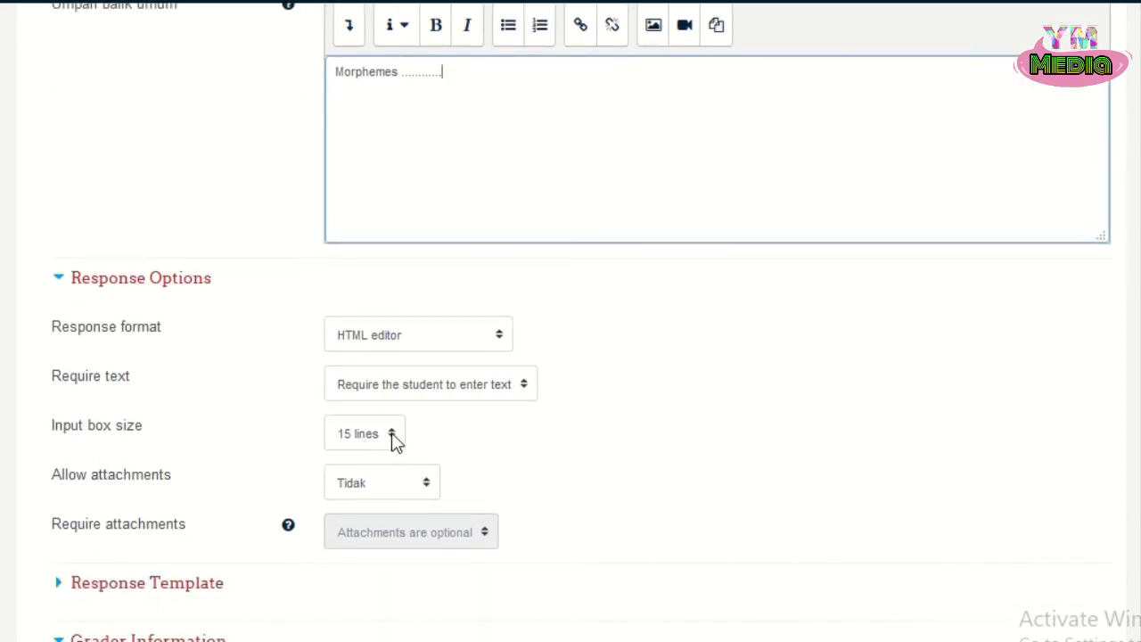
# Set the input box size in the essay's response options to 25 lines
pyautogui.click(393, 433)
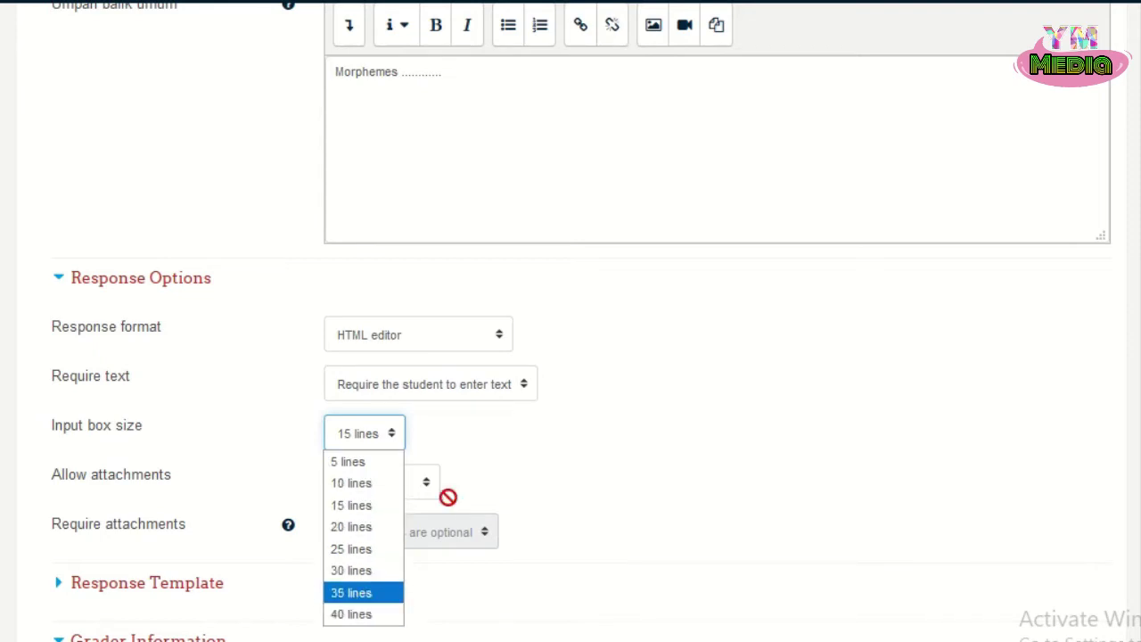
pyautogui.scroll(4, 542, 277)
pyautogui.scroll(5, 542, 277)
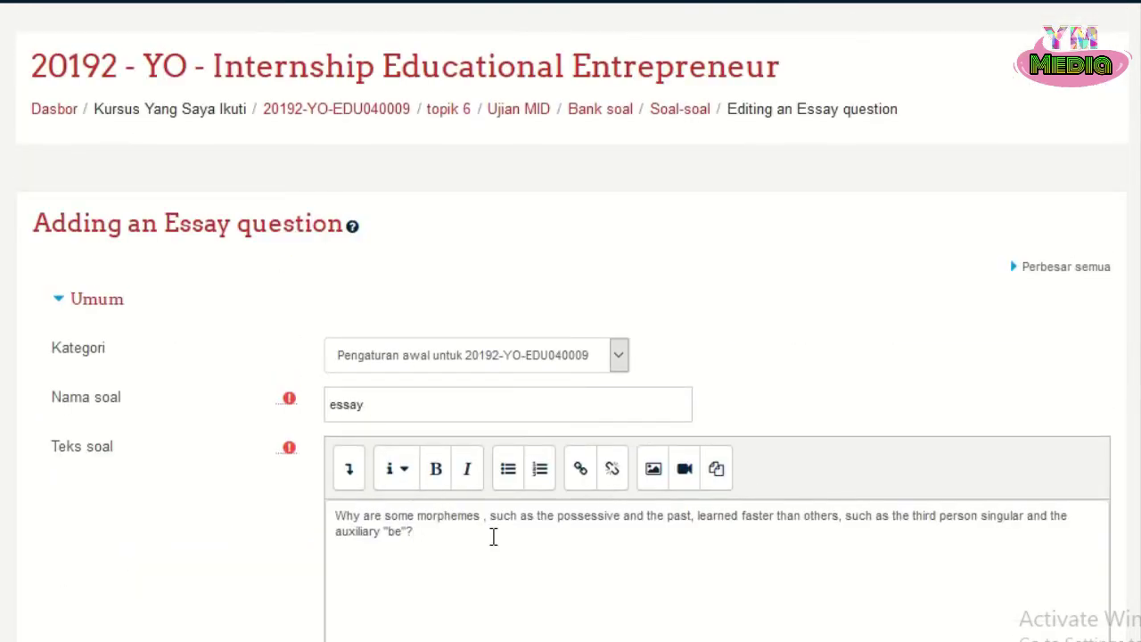
pyautogui.scroll(-10, 491, 537)
pyautogui.scroll(-7, 475, 492)
pyautogui.scroll(7, 451, 346)
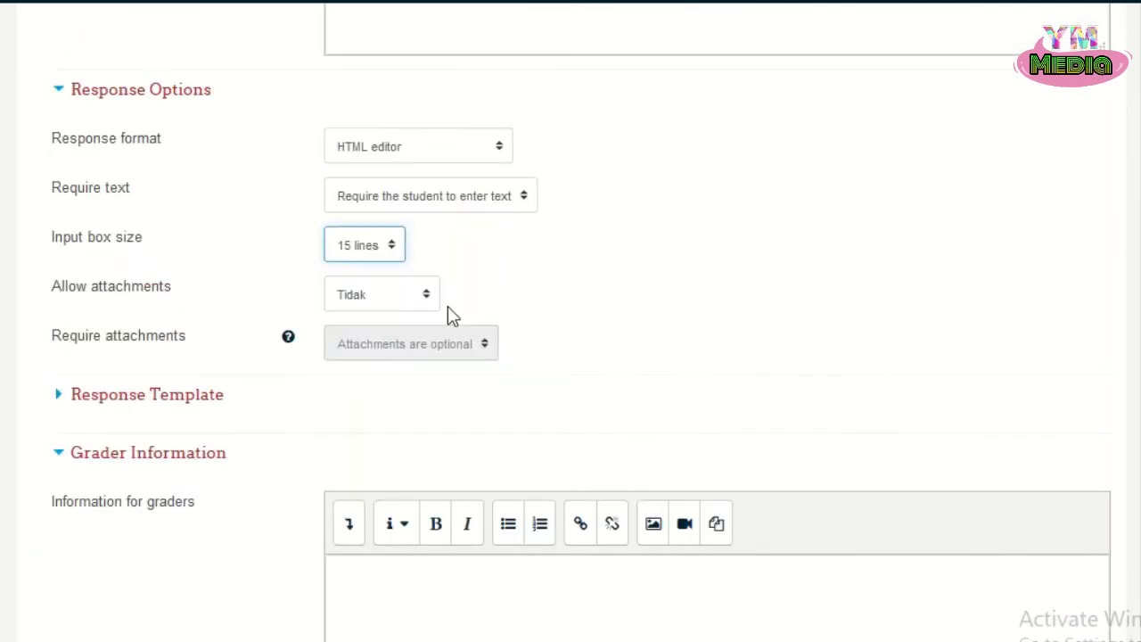
pyautogui.scroll(8, 508, 219)
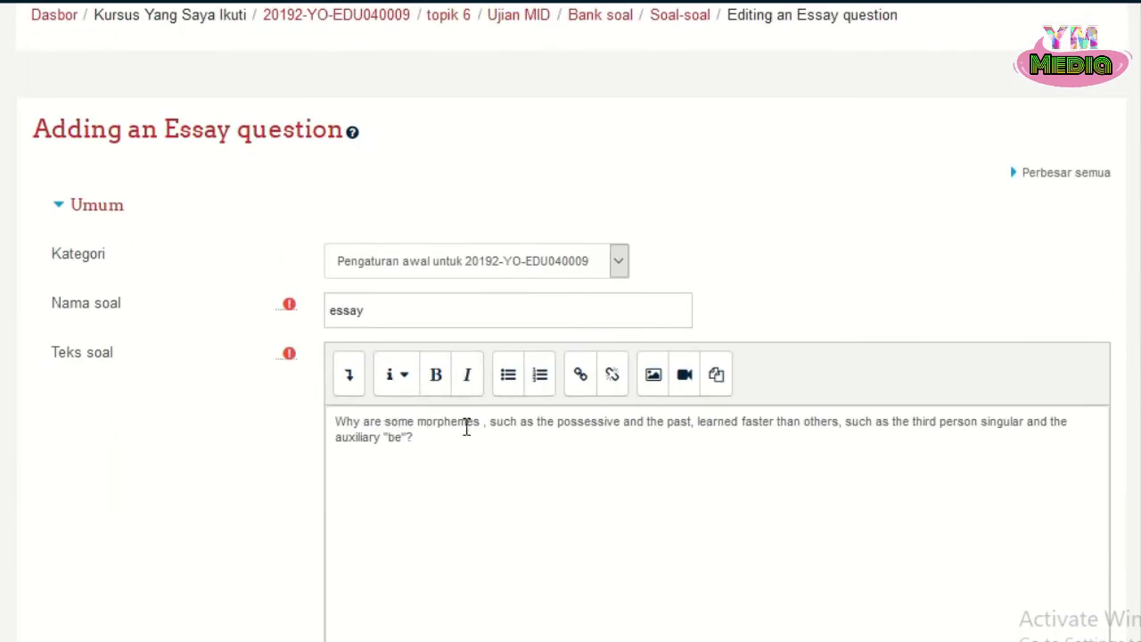
pyautogui.scroll(-15, 472, 449)
pyautogui.scroll(5, 466, 434)
pyautogui.scroll(1, 458, 390)
pyautogui.click(399, 143)
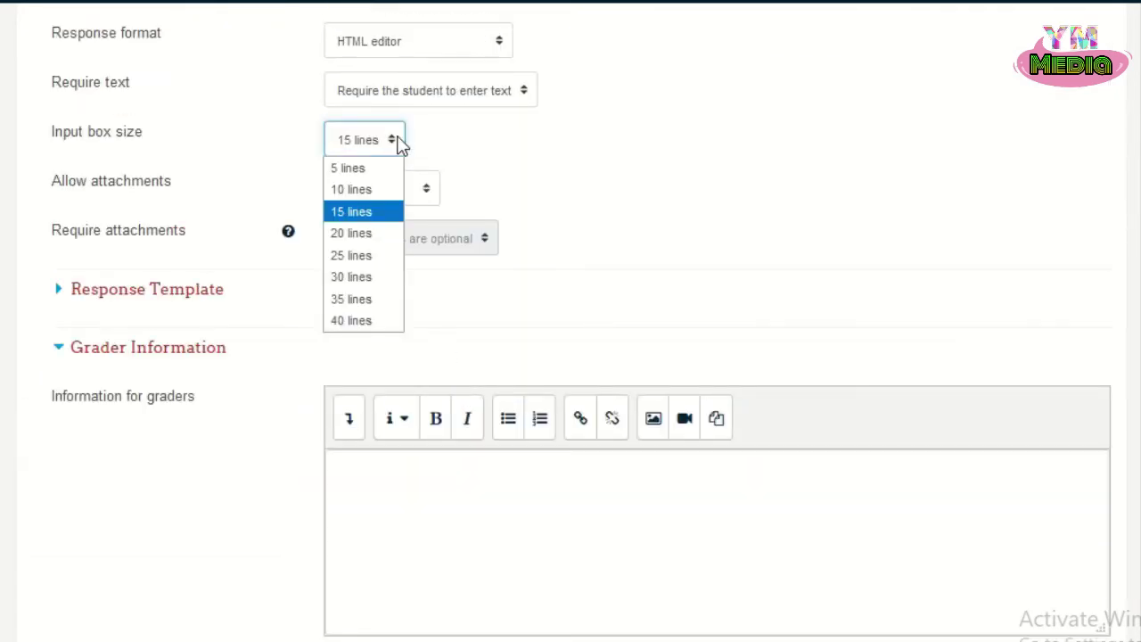
pyautogui.click(382, 258)
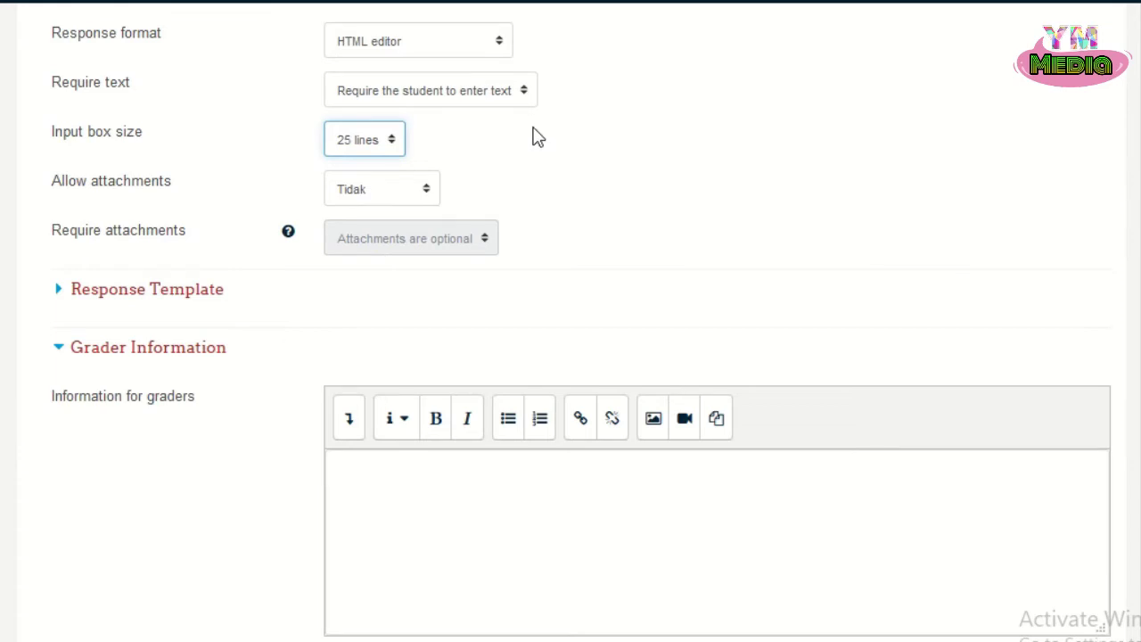
# Set Allow attachments to Tidak in the essay question's response options
pyautogui.scroll(5, 539, 134)
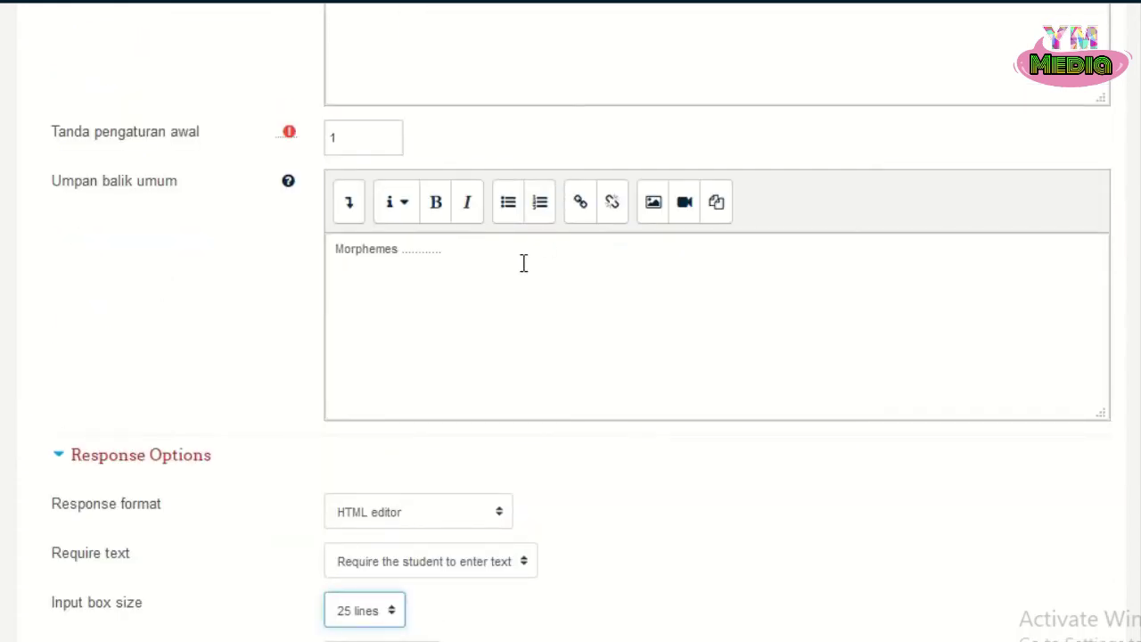
pyautogui.scroll(-4, 518, 258)
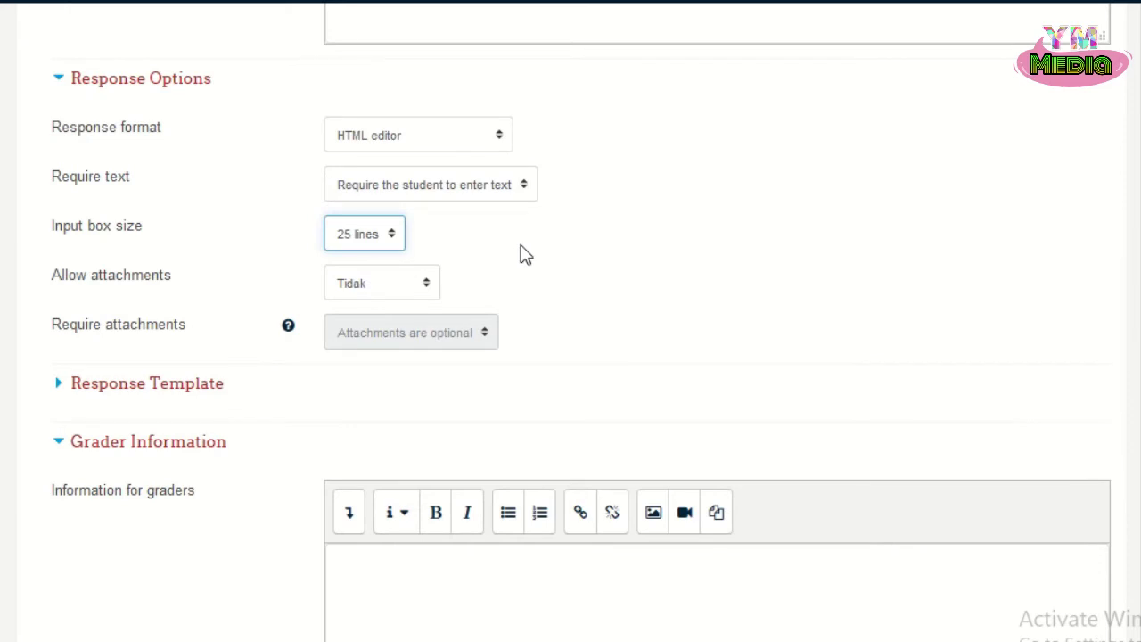
pyautogui.click(428, 285)
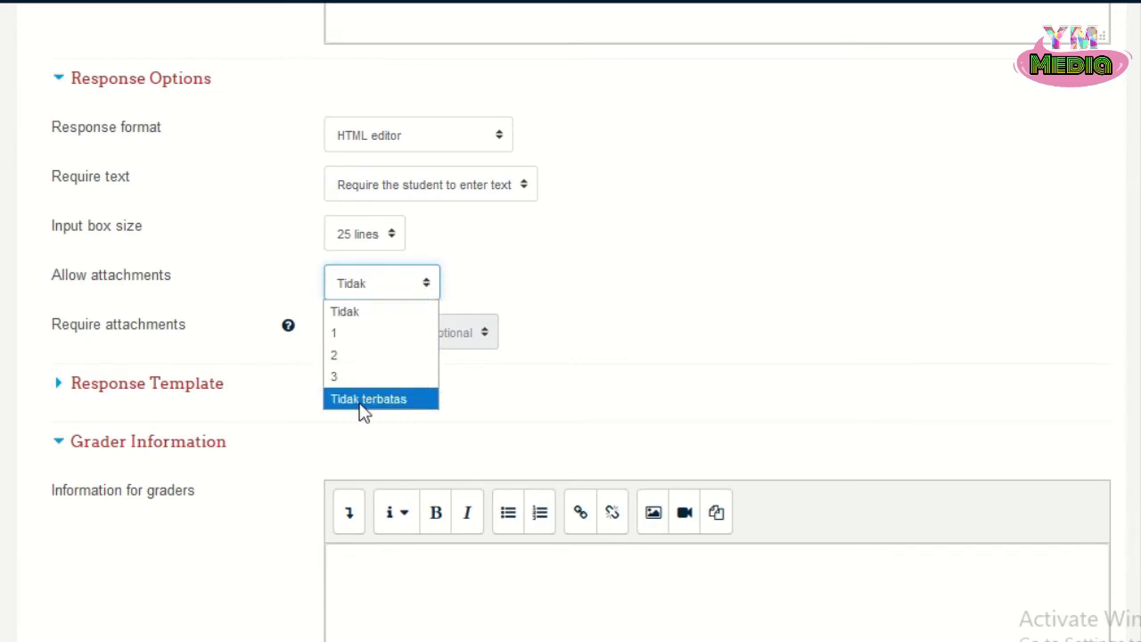
pyautogui.click(370, 312)
pyautogui.scroll(4, 375, 273)
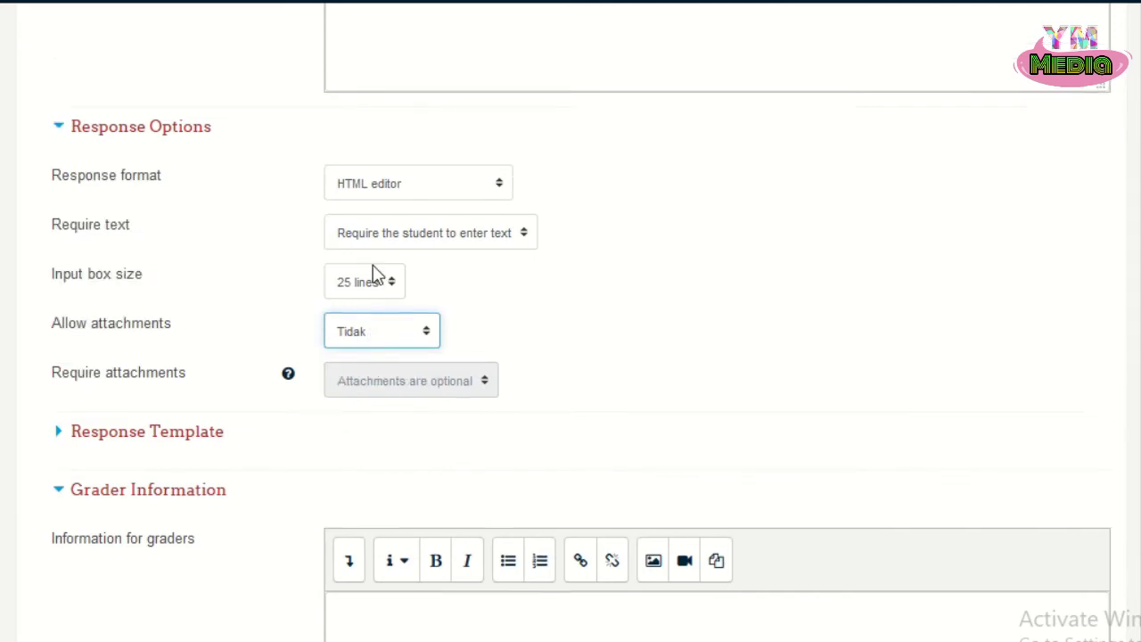
pyautogui.scroll(-1, 428, 303)
# Enter "jika anda bisa jawab dengan baik maka score anda 20 untuk soal ini" as the information for graders and save the question
pyautogui.scroll(-5, 451, 347)
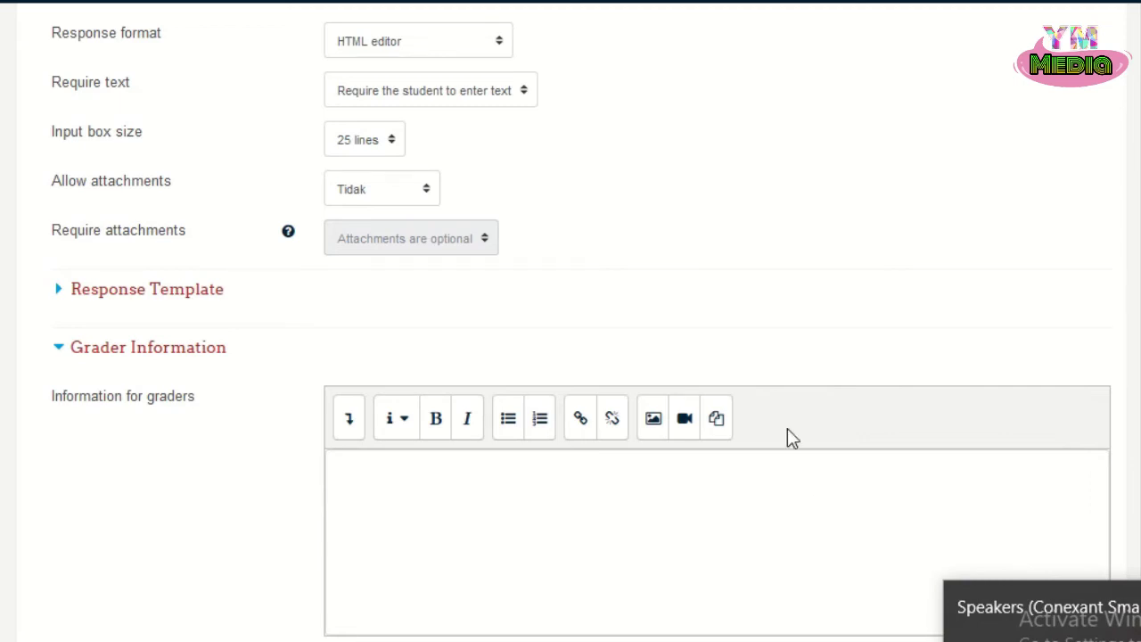
pyautogui.scroll(-3, 645, 298)
pyautogui.scroll(-1, 643, 289)
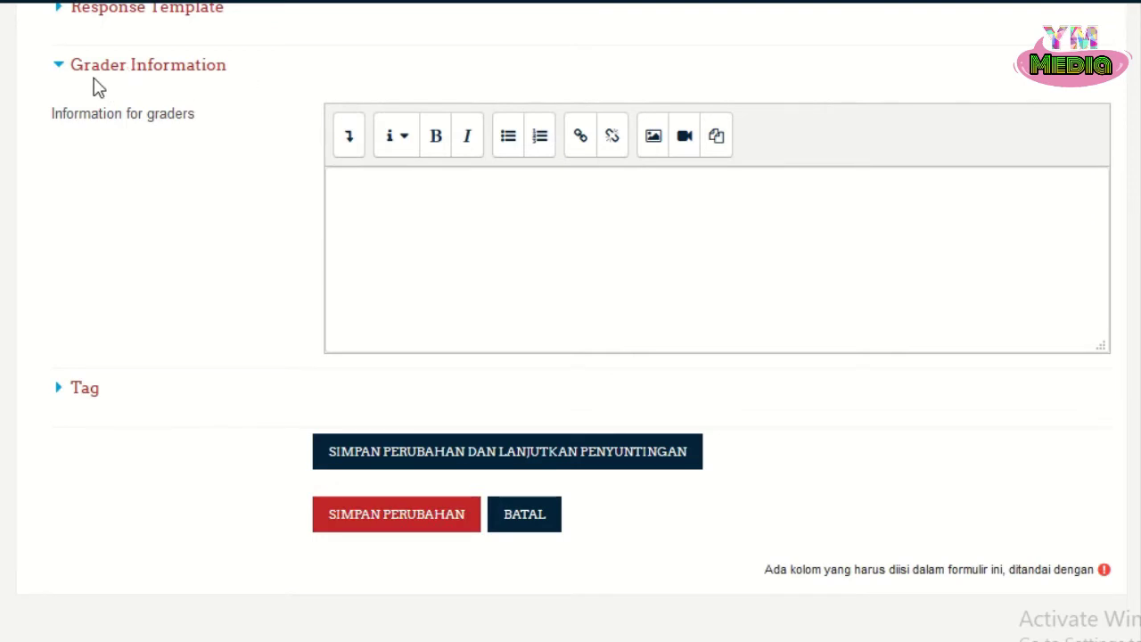
pyautogui.click(377, 187)
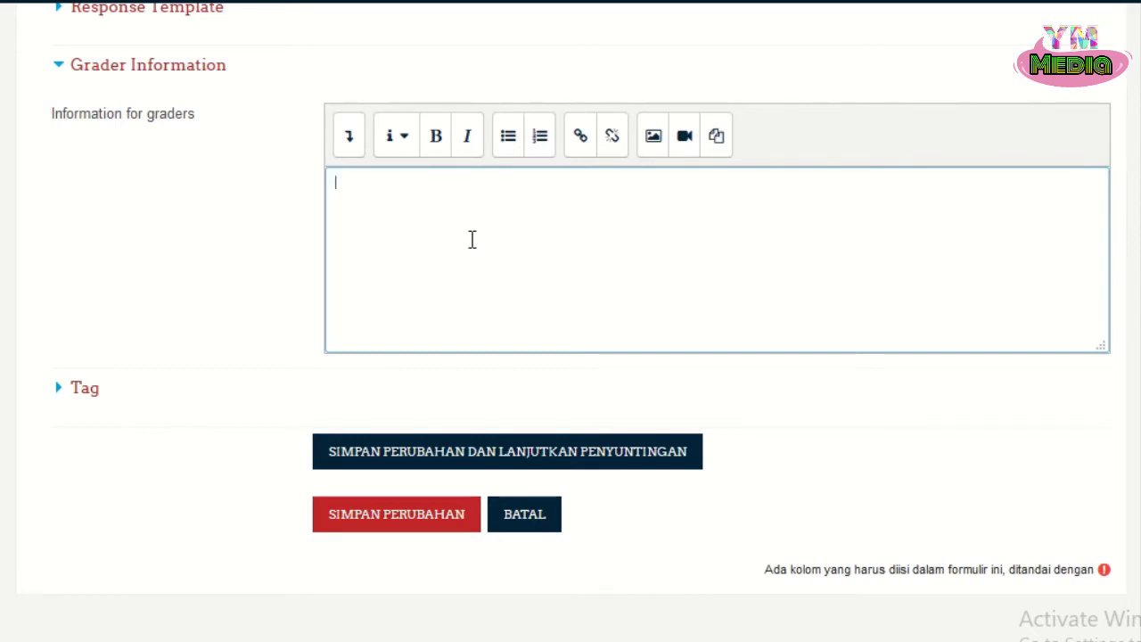
pyautogui.scroll(1, 476, 241)
pyautogui.scroll(-2, 558, 395)
pyautogui.write('jika anda ')
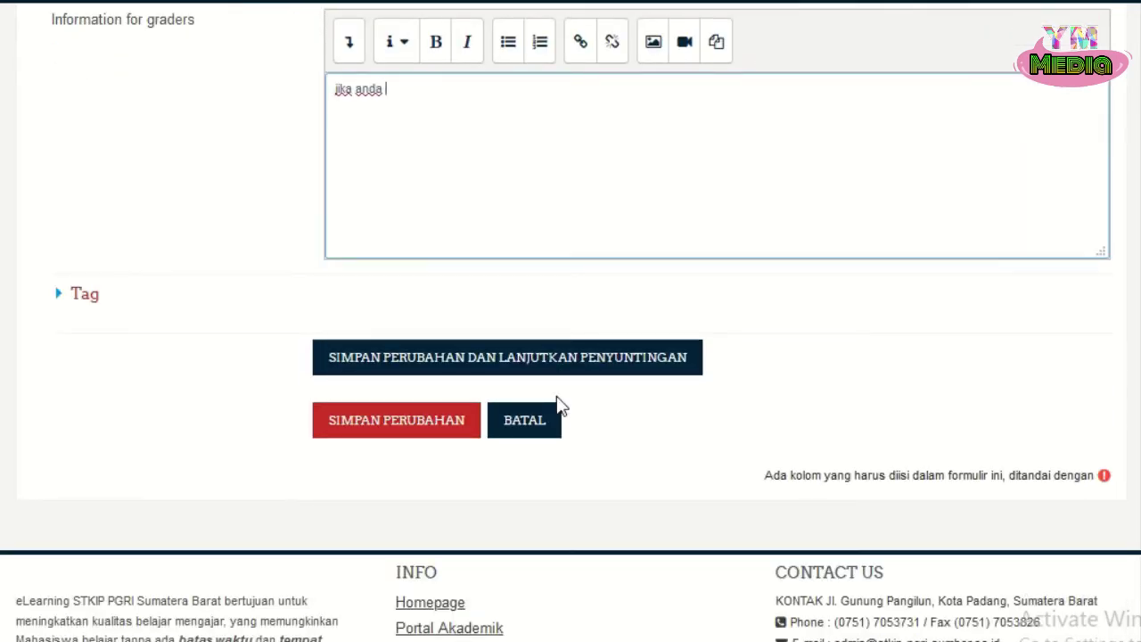
pyautogui.write('bisa jawab dengan bai')
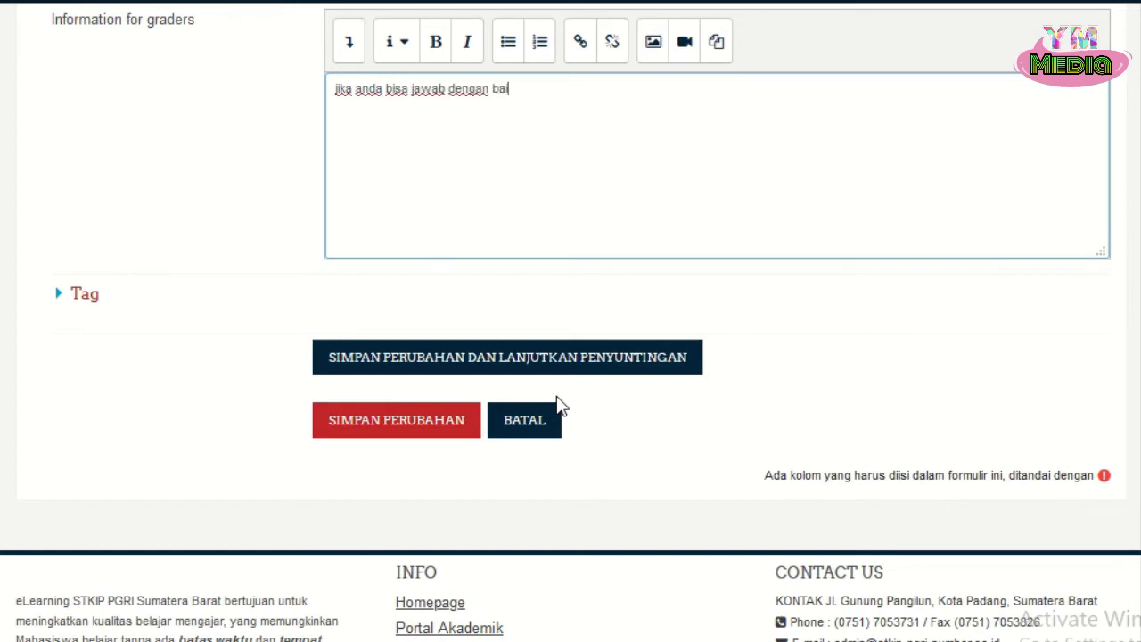
pyautogui.write('k maka score anda 20')
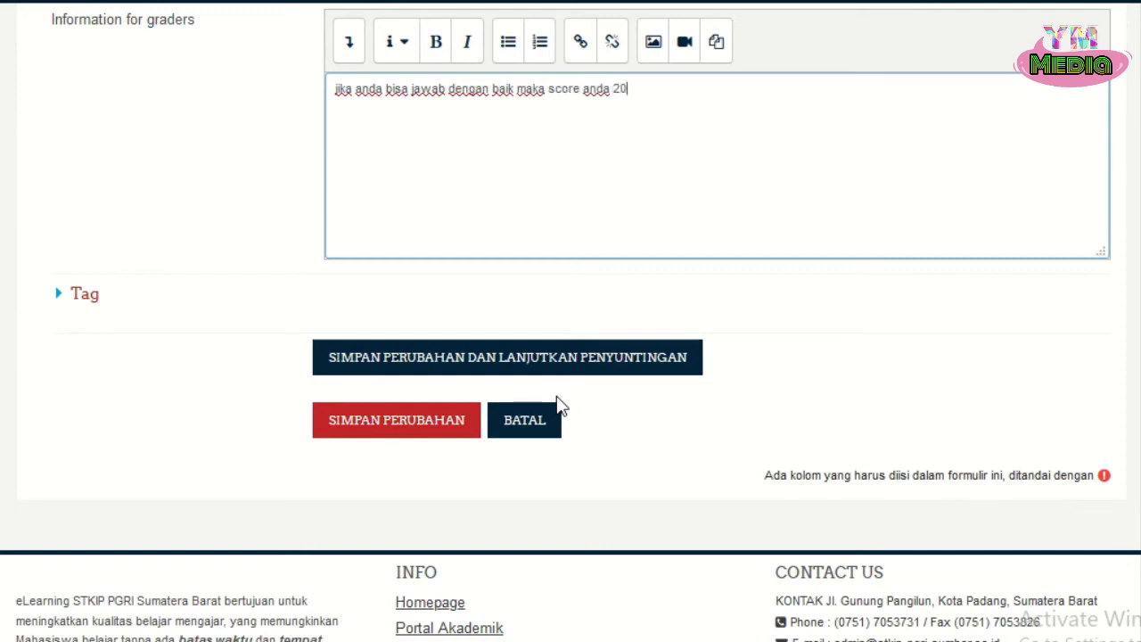
pyautogui.write(' untuk soal ini')
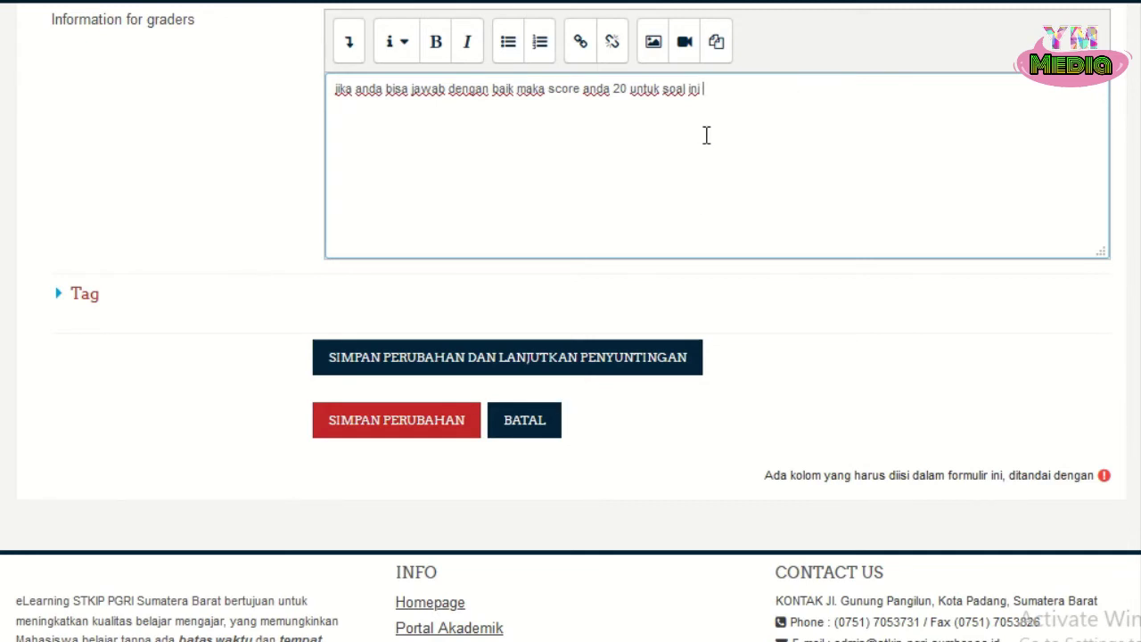
pyautogui.click(399, 437)
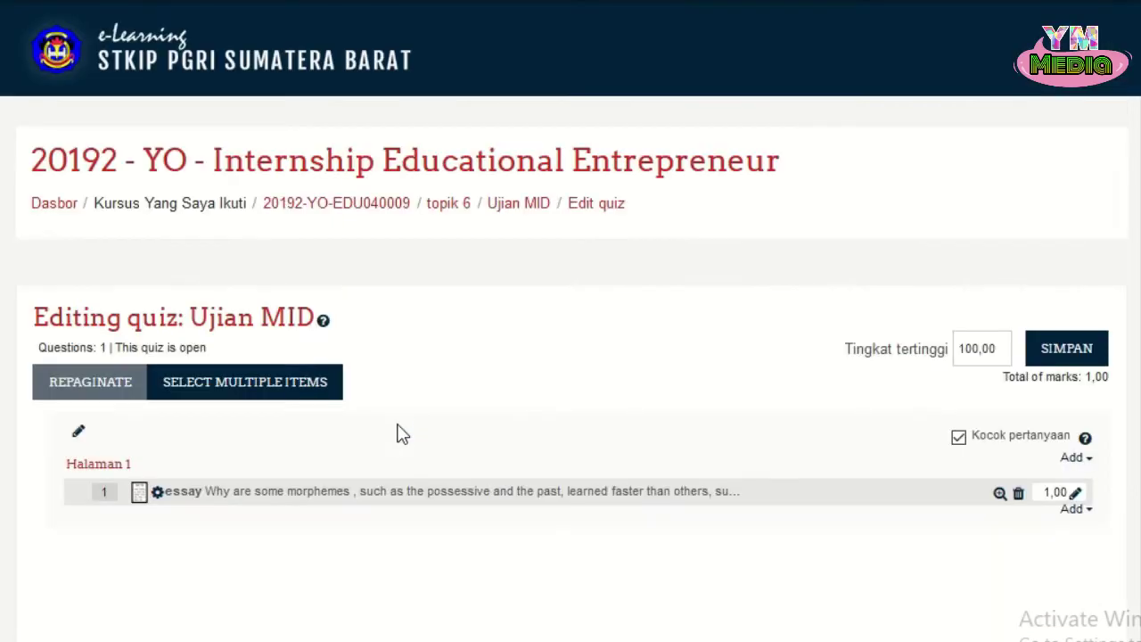
# Set the maximum mark of the morphemes essay question in the quiz to 20,00
pyautogui.scroll(-3, 400, 434)
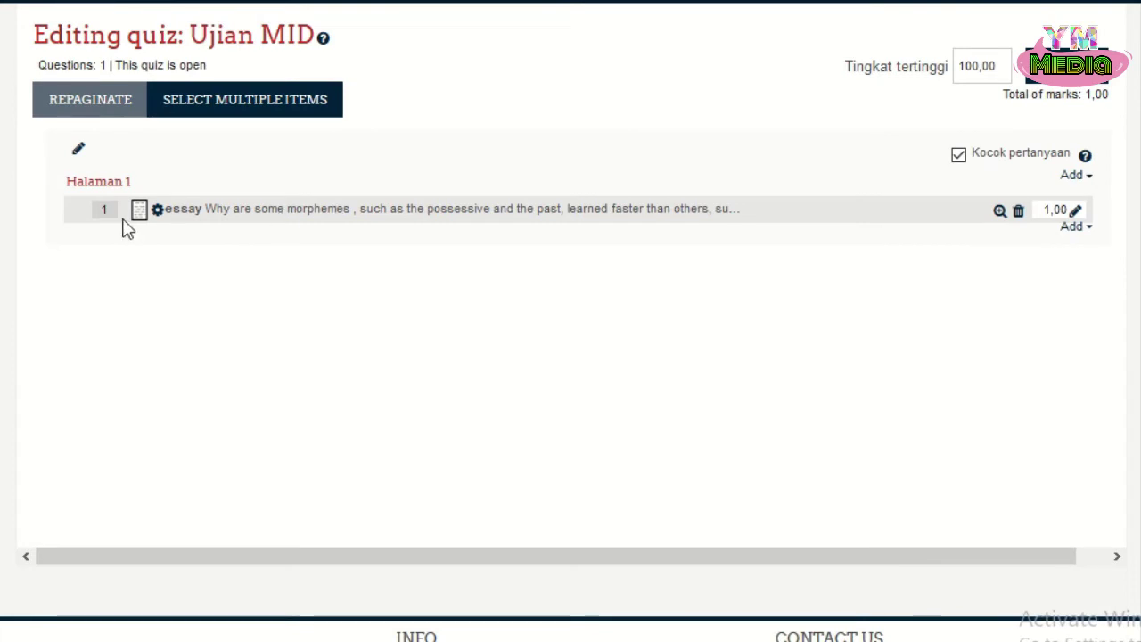
pyautogui.click(1076, 211)
pyautogui.press('Left')
pyautogui.press('Delete')
pyautogui.press('Delete')
pyautogui.write('20')
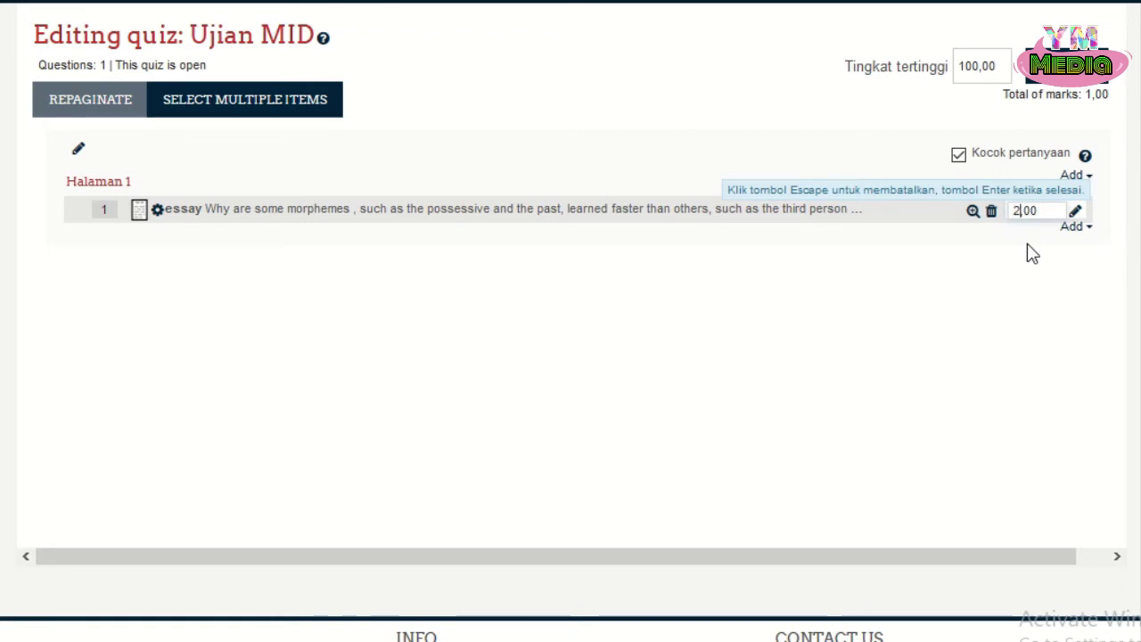
pyautogui.write(',')
pyautogui.press('Return')
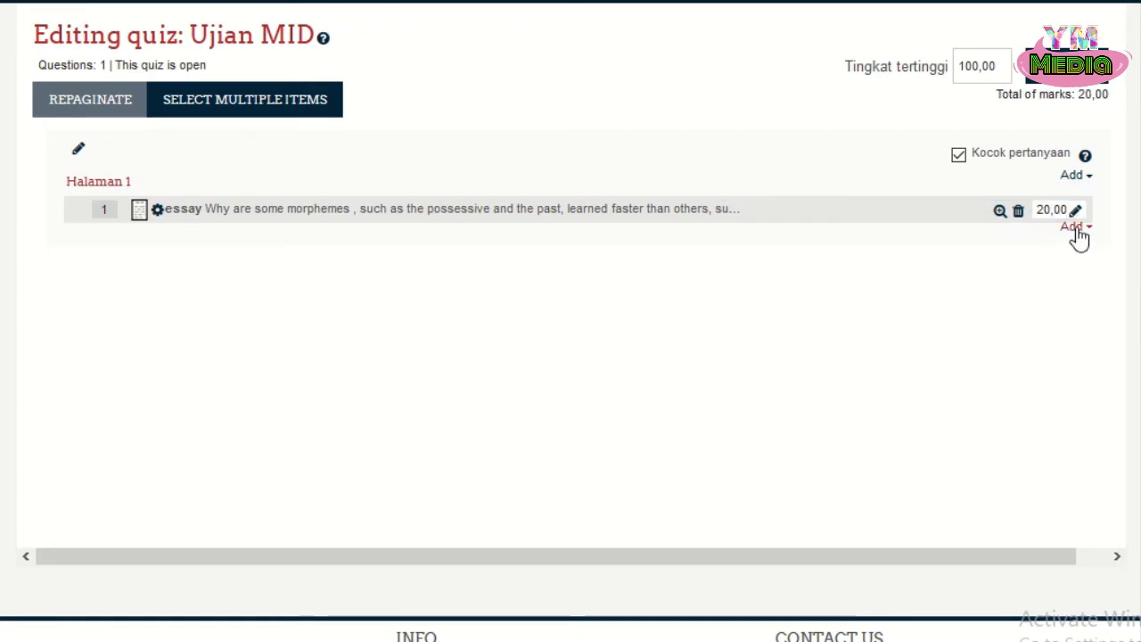
# Add a new Essay question after the first one in the quiz and name it "essay"
pyautogui.click(1076, 229)
pyautogui.click(1026, 250)
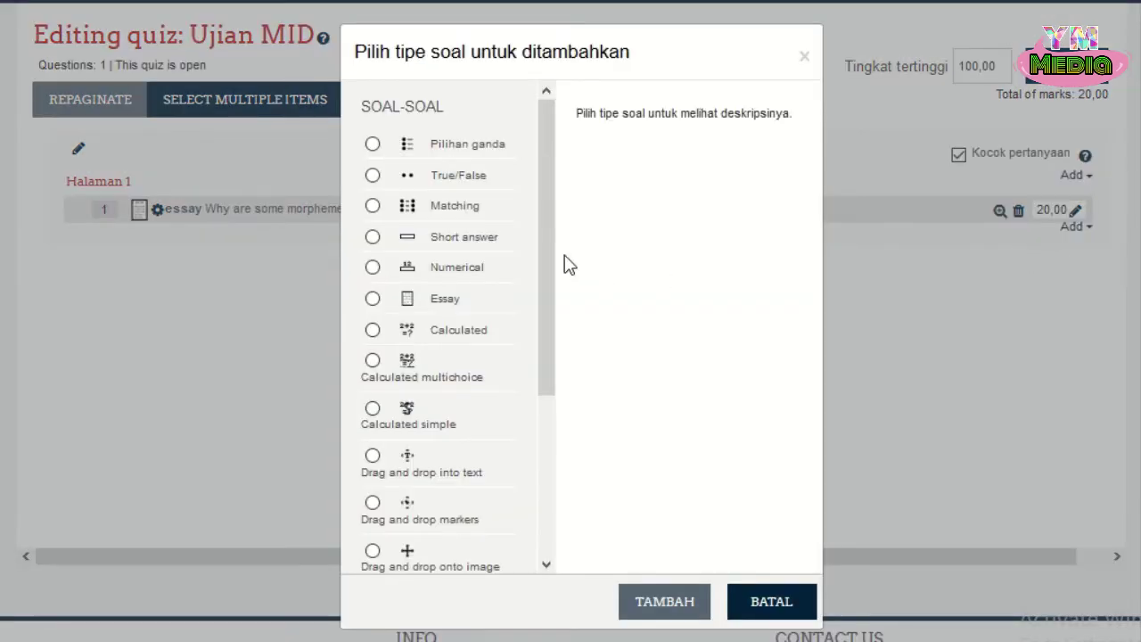
pyautogui.click(372, 297)
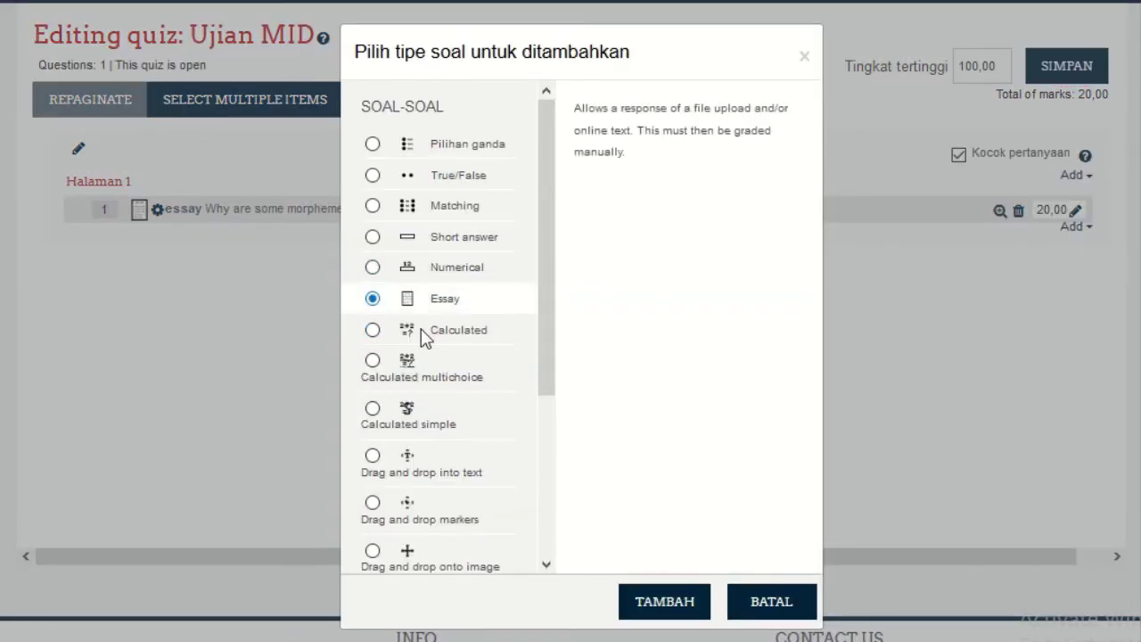
pyautogui.click(676, 609)
pyautogui.click(415, 499)
pyautogui.write('essay')
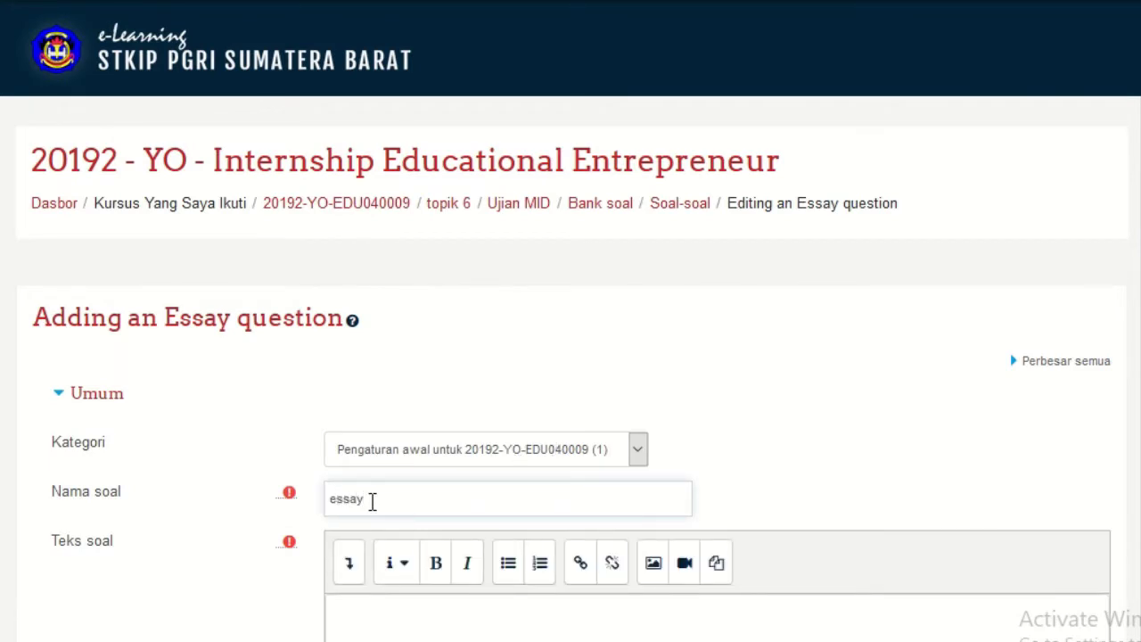
# Enter the question text (Teks soal) "Why do children produce "telegraphic speech" ?" for the new essay question
pyautogui.click(378, 612)
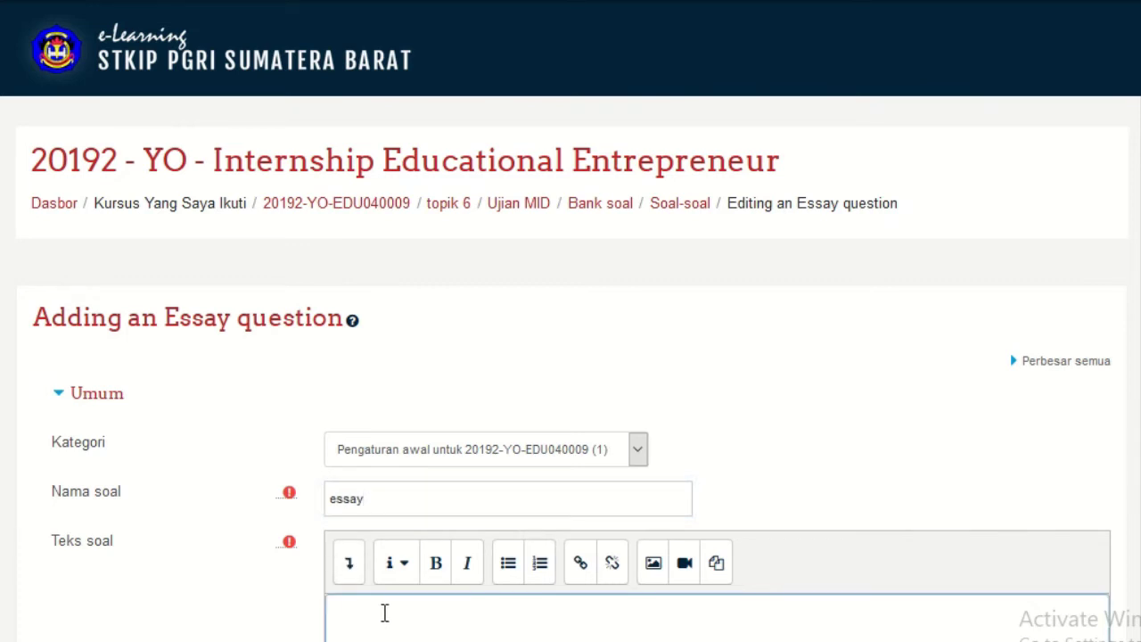
pyautogui.write('Why do children produce')
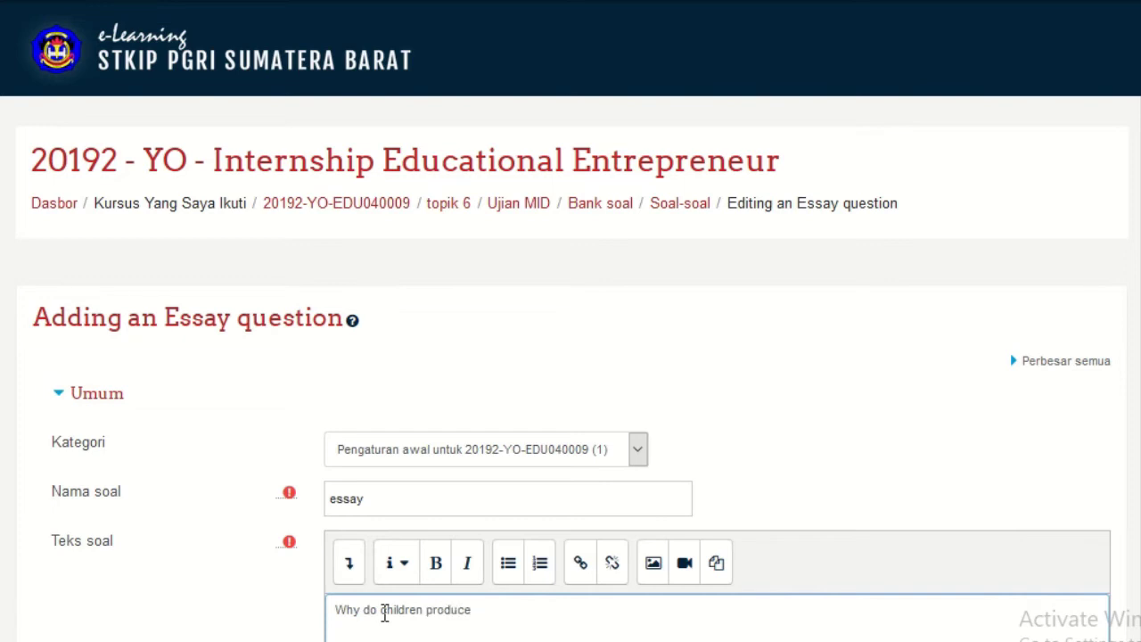
pyautogui.write(' "telegrapg')
pyautogui.press('BackSpace')
pyautogui.write('his speech" ?')
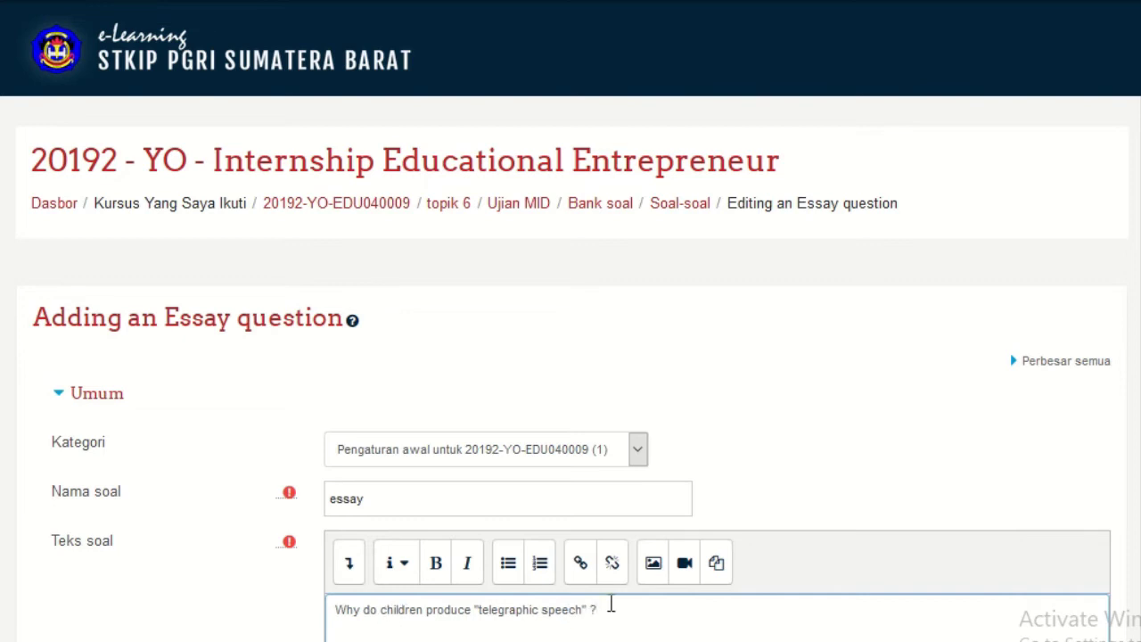
# Enter "because ......" as the general feedback (Umpan balik umum) for the telegraphic speech question
pyautogui.scroll(-4, 612, 606)
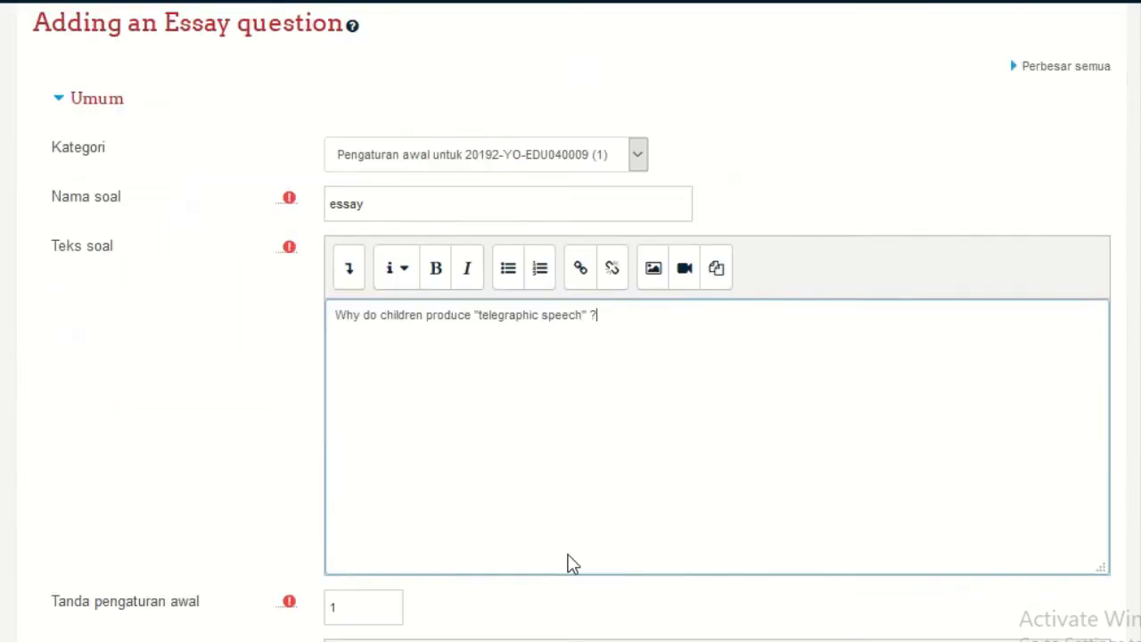
pyautogui.scroll(-3, 696, 400)
pyautogui.click(436, 390)
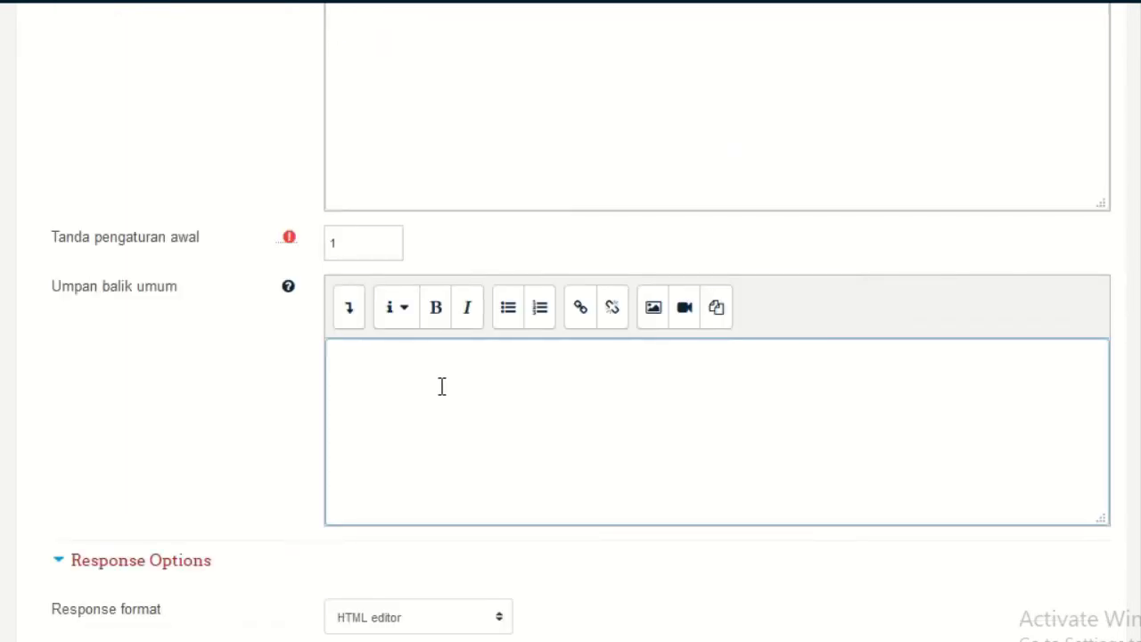
pyautogui.scroll(4, 442, 386)
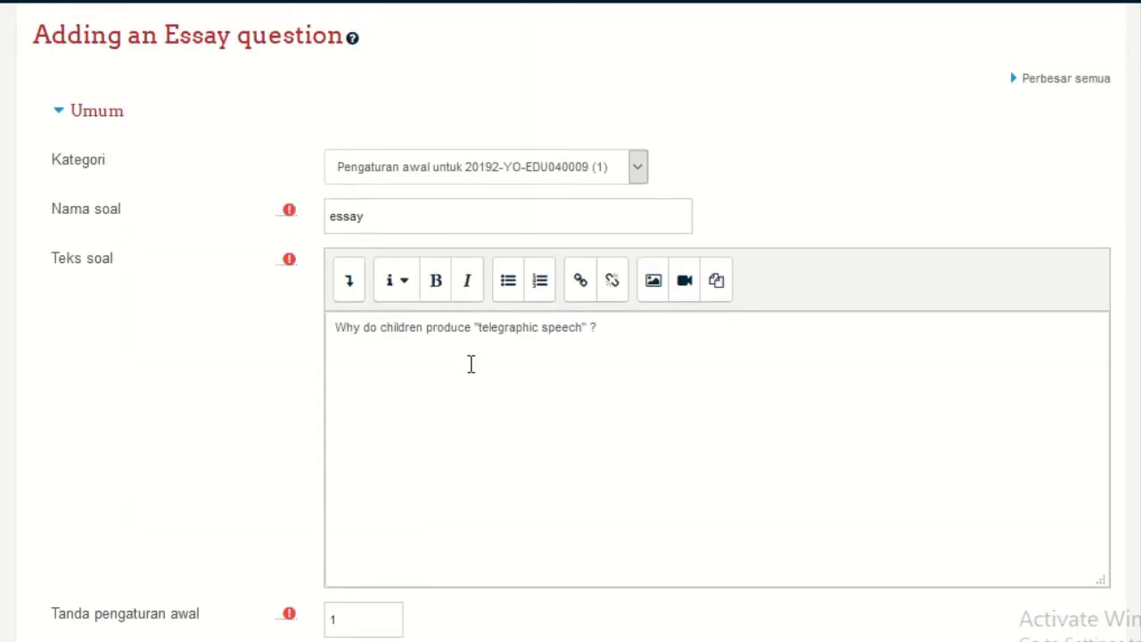
pyautogui.scroll(-3, 469, 364)
pyautogui.scroll(-2, 480, 414)
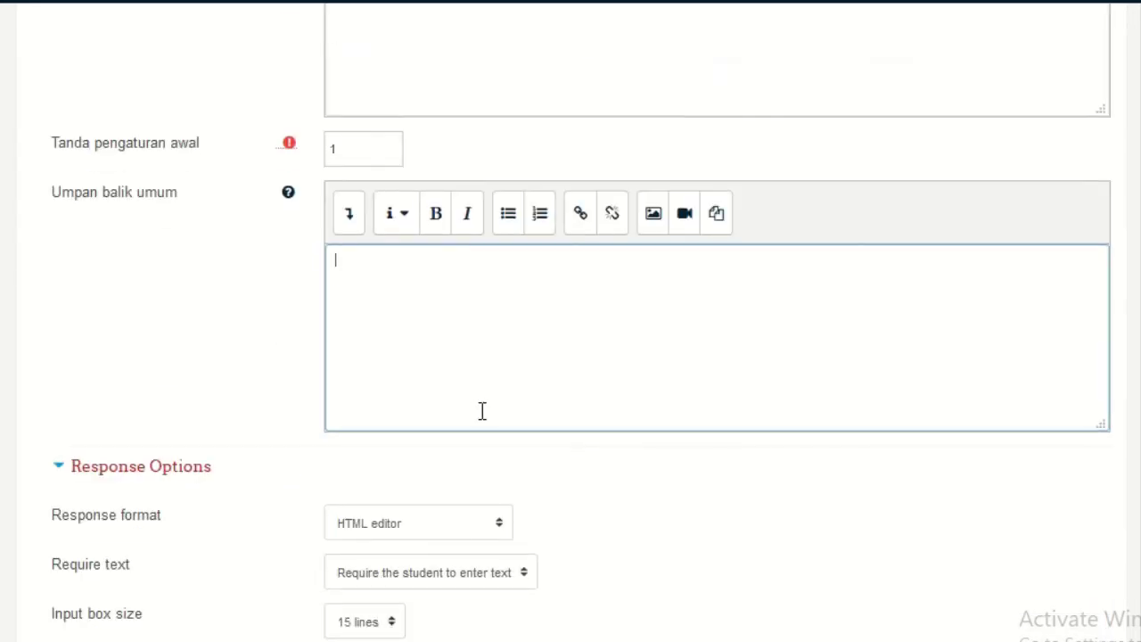
pyautogui.write('because ......')
# Keep text entry required in the response options and set the input box size to 20 lines
pyautogui.scroll(-2, 455, 401)
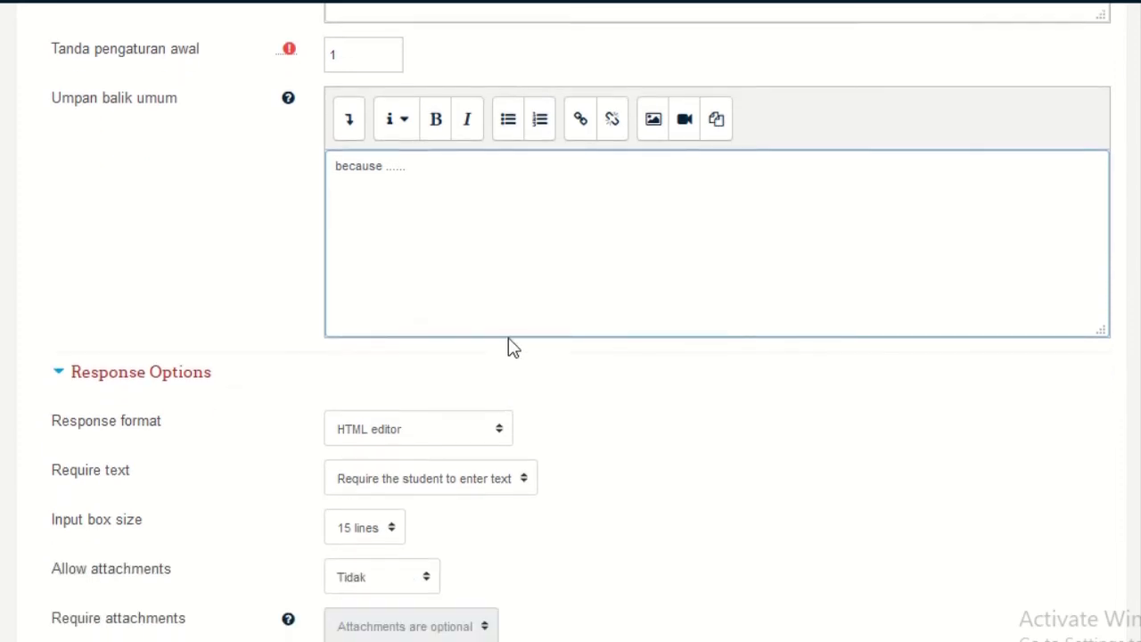
pyautogui.scroll(-1, 512, 346)
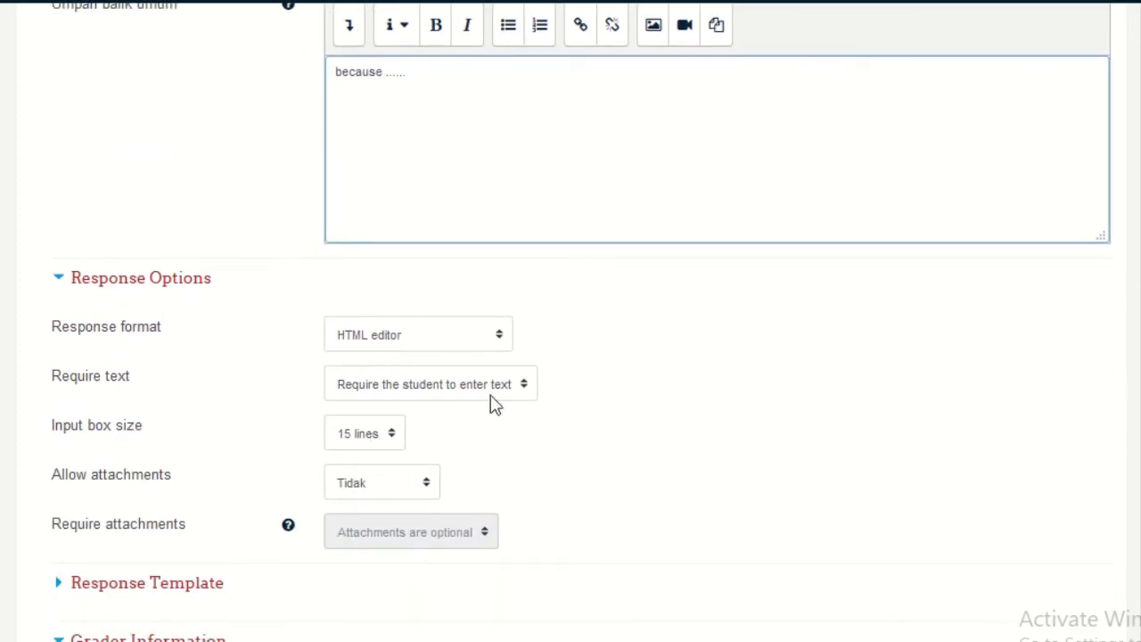
pyautogui.click(526, 393)
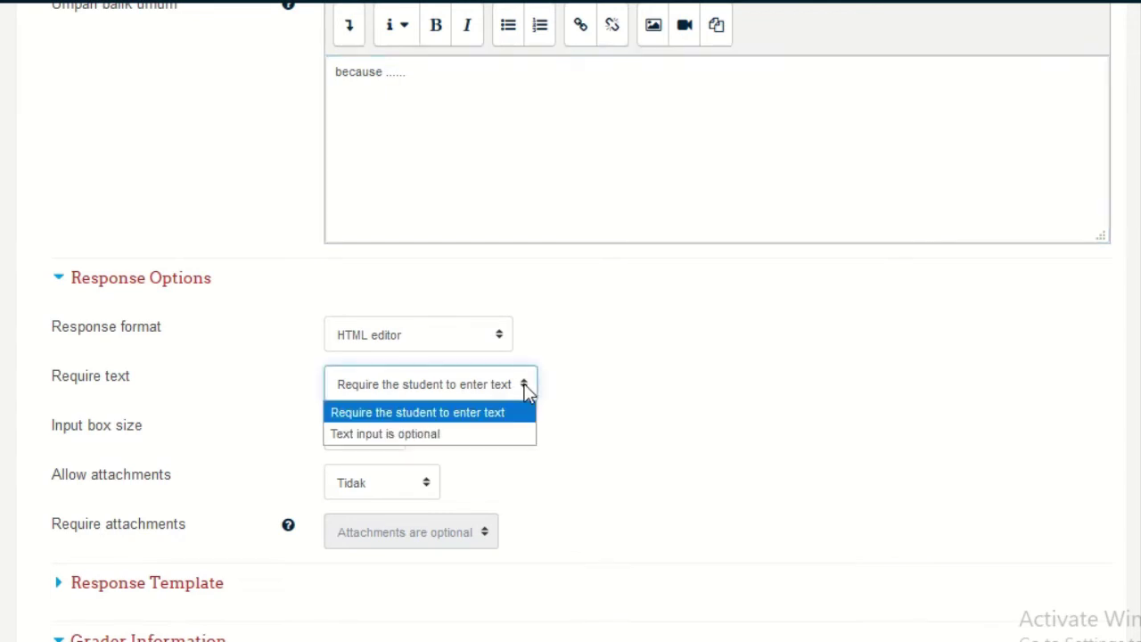
pyautogui.click(526, 385)
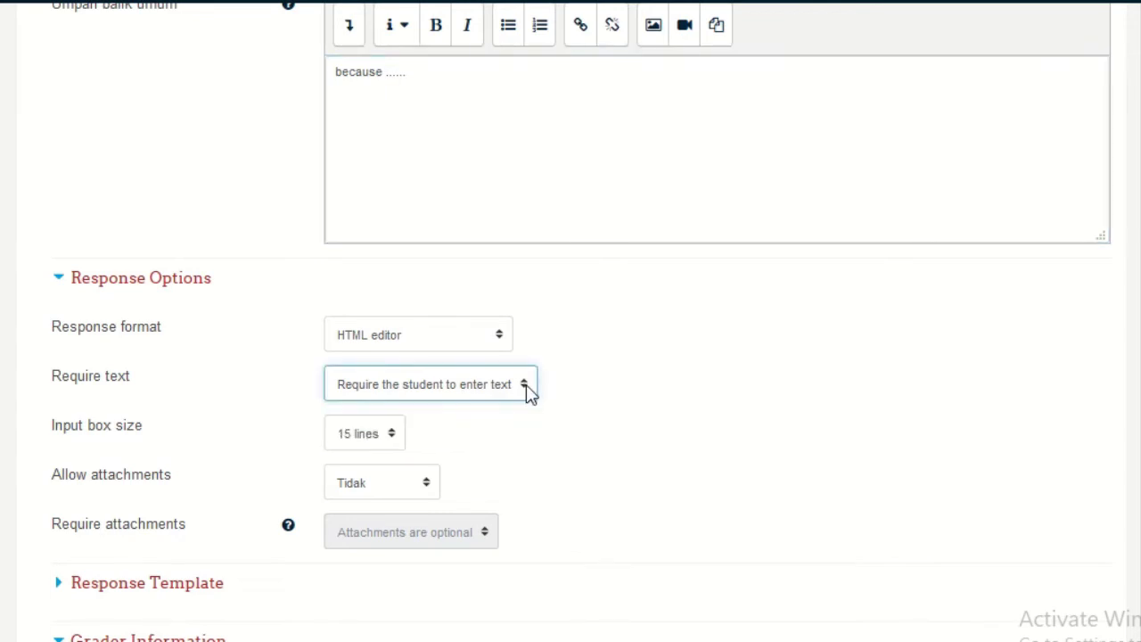
pyautogui.click(385, 445)
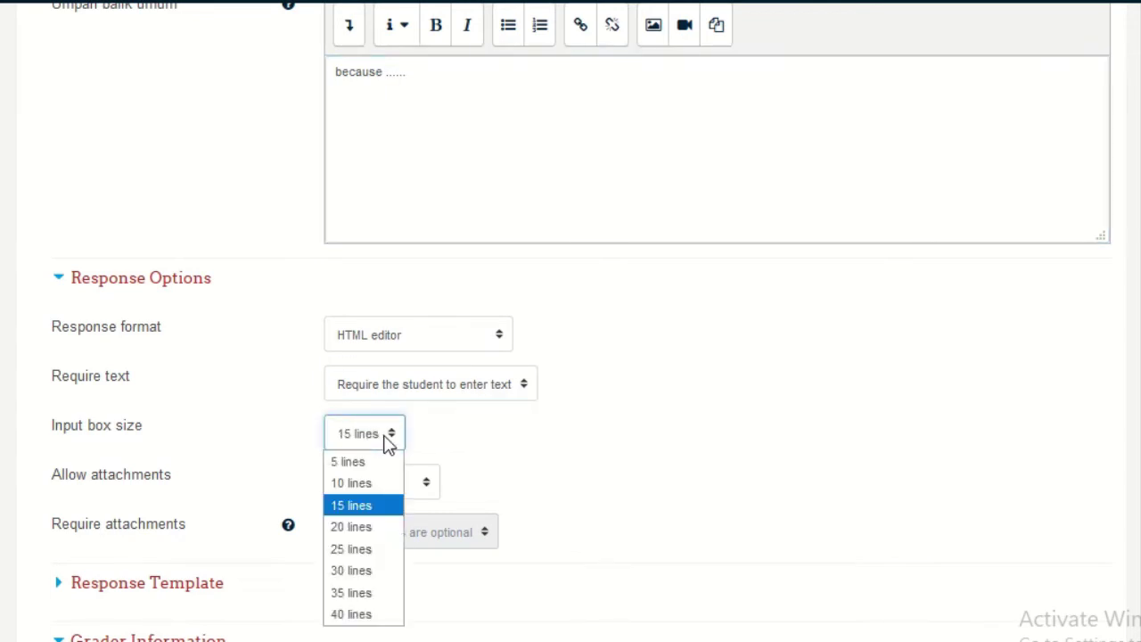
pyautogui.click(382, 526)
# Enter "soal ini score-nya 15" as the information for graders and save the telegraphic speech question
pyautogui.scroll(-5, 504, 423)
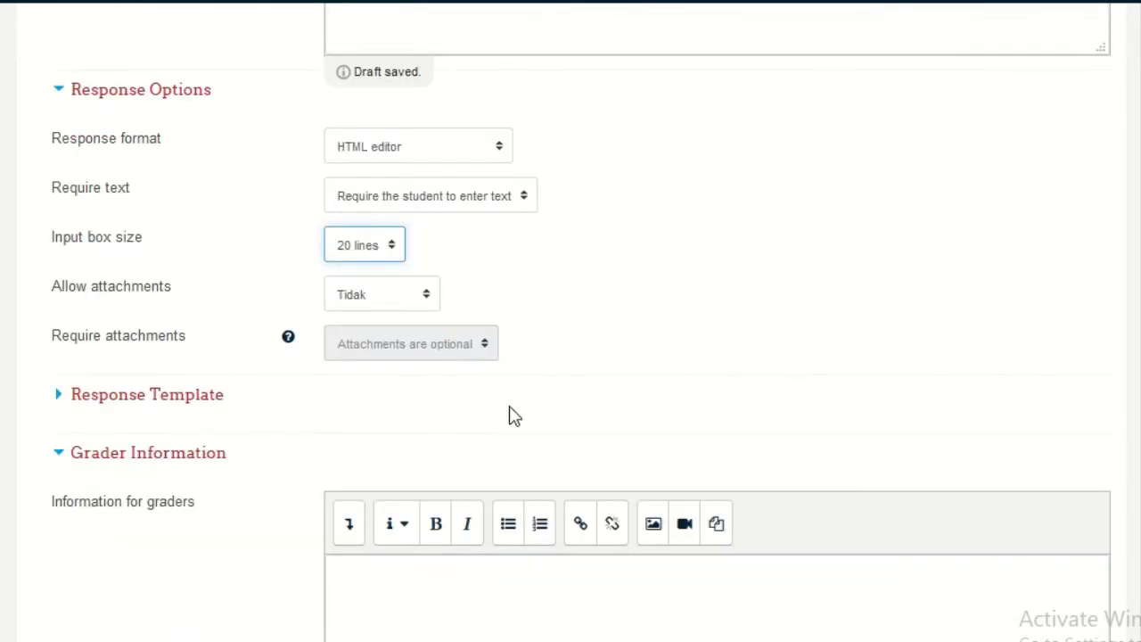
pyautogui.click(427, 417)
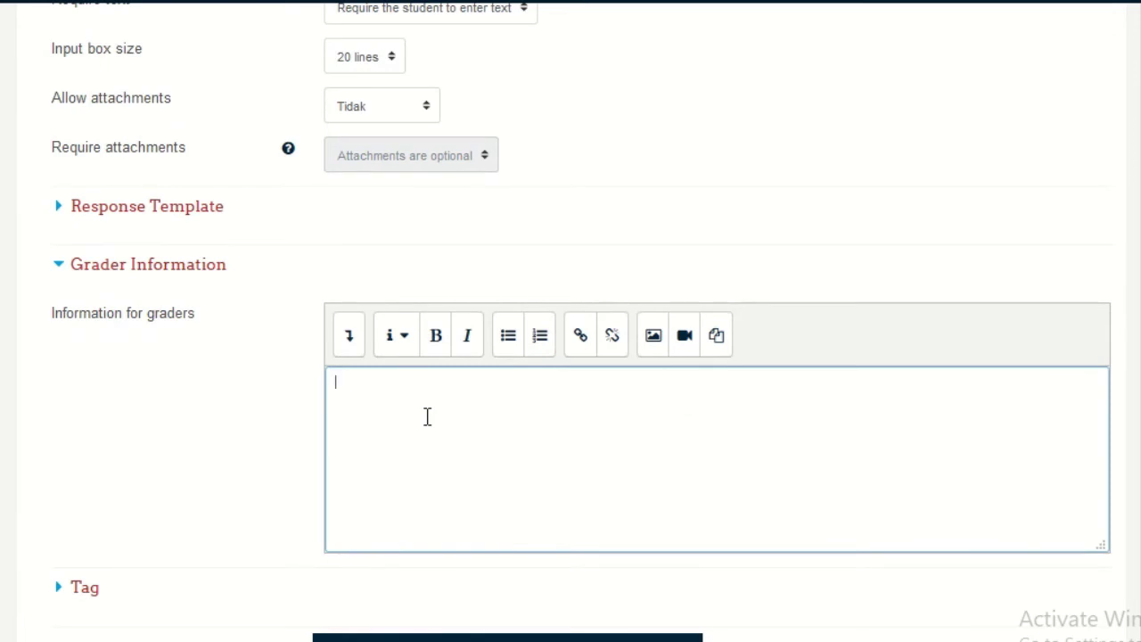
pyautogui.write('soal ini scorenya')
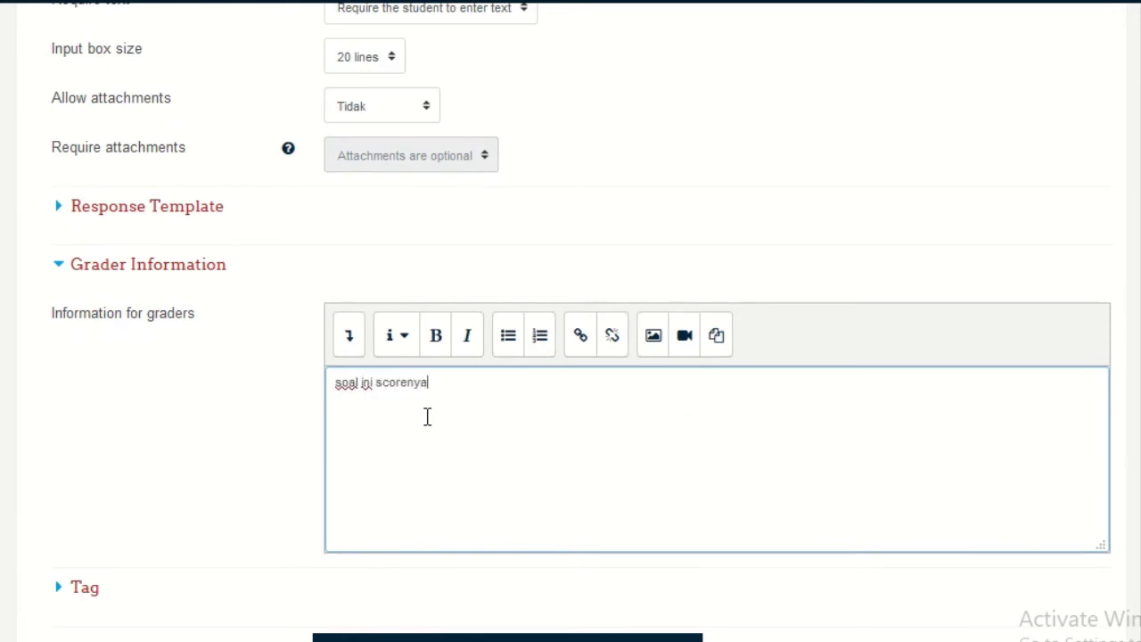
pyautogui.write(' 15')
pyautogui.press('BackSpace')
pyautogui.write('-')
pyautogui.scroll(-4, 441, 431)
pyautogui.click(405, 354)
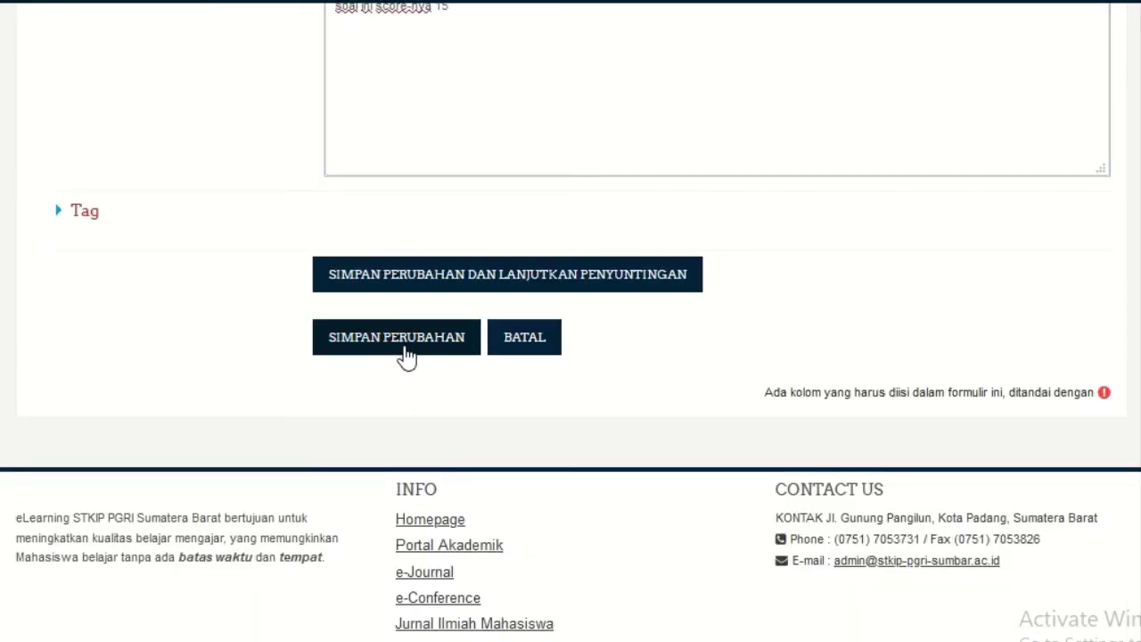
pyautogui.scroll(-4, 874, 354)
pyautogui.scroll(2, 1113, 282)
pyautogui.scroll(1, 1112, 281)
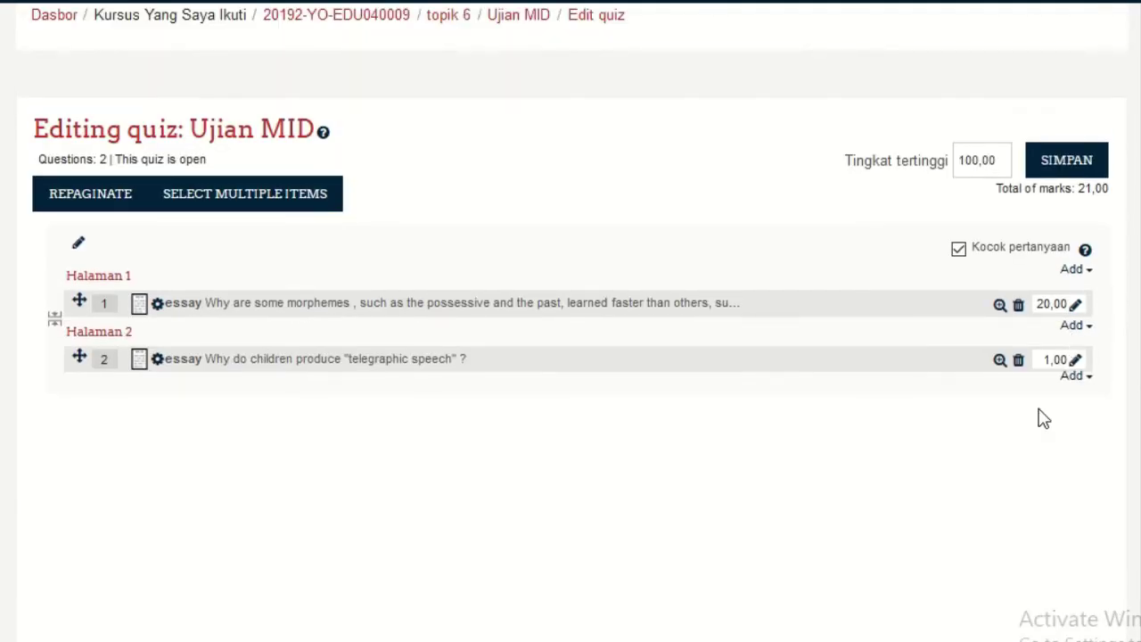
# Set the maximum mark of the telegraphic speech essay question to 15
pyautogui.click(1077, 361)
pyautogui.click(1027, 361)
pyautogui.write('5')
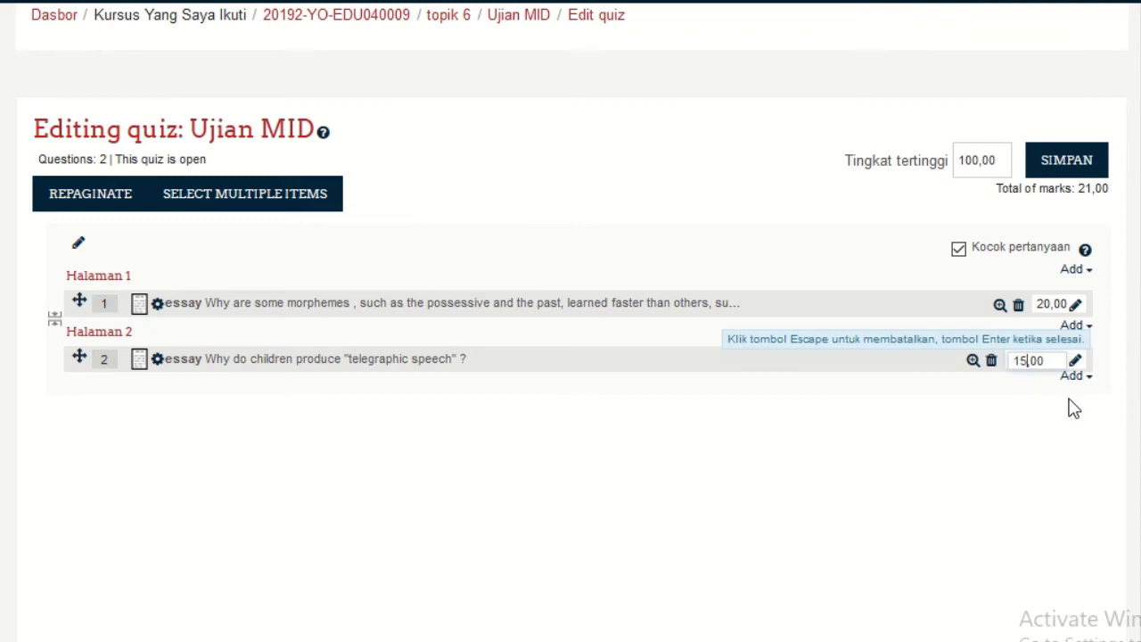
pyautogui.press('Return')
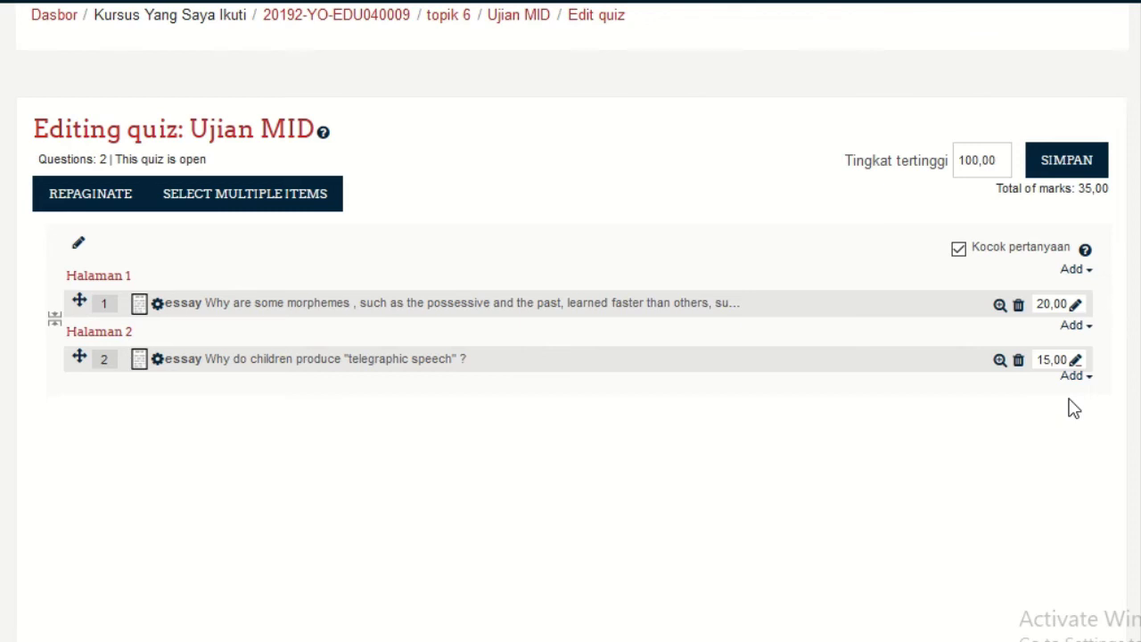
# Add a new multiple-choice (Pilihan ganda) question after the telegraphic speech question and name it "pilihan ganda"
pyautogui.click(1076, 379)
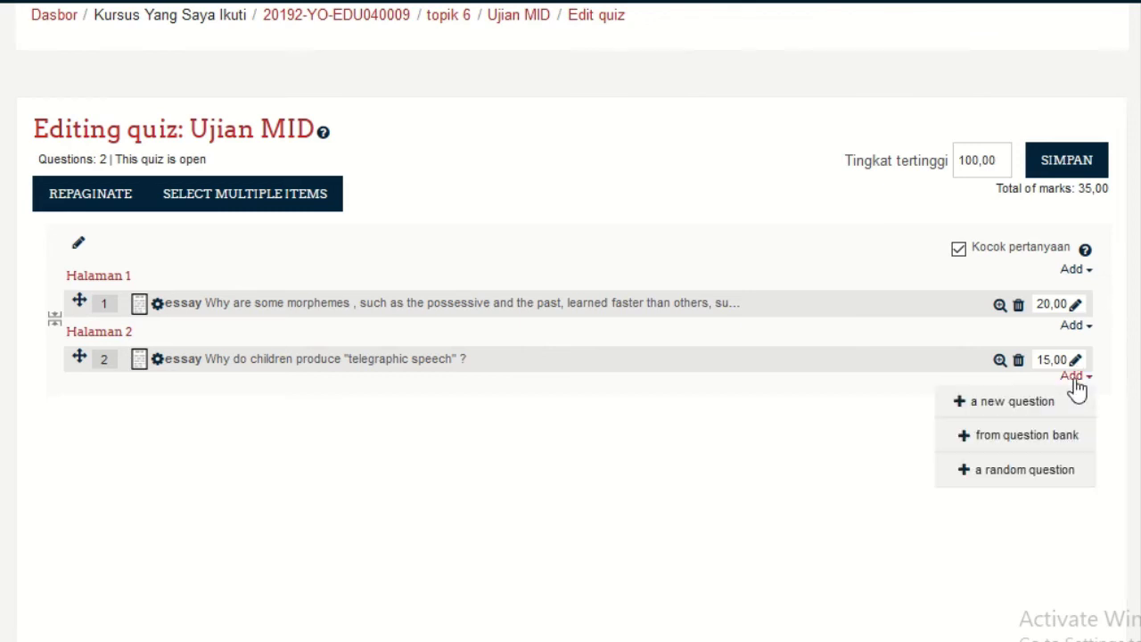
pyautogui.click(987, 411)
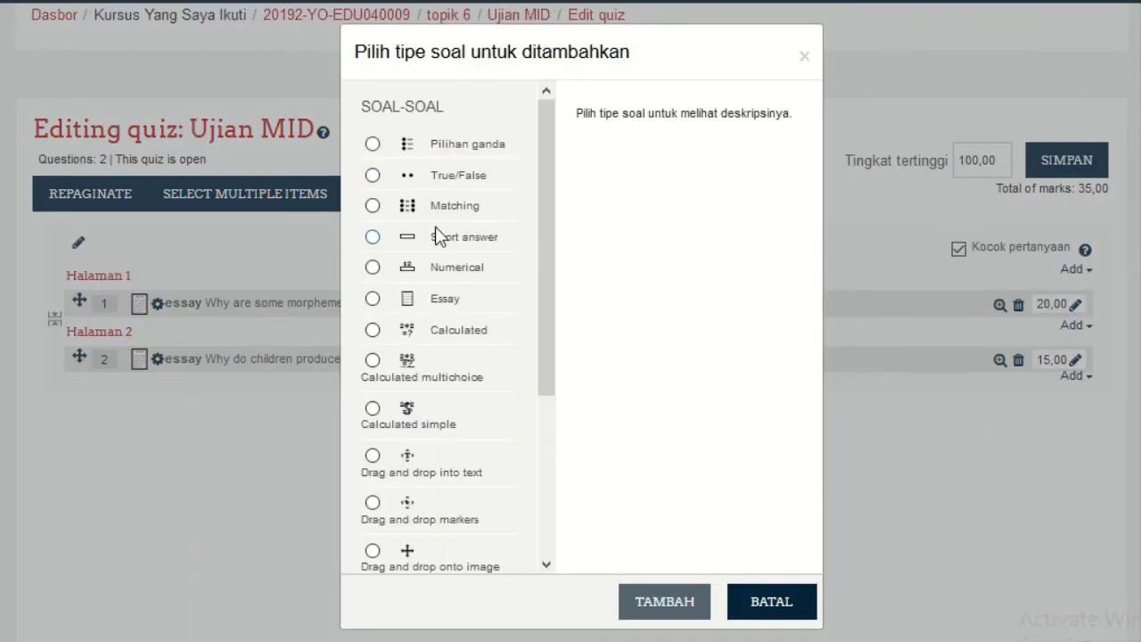
pyautogui.click(373, 144)
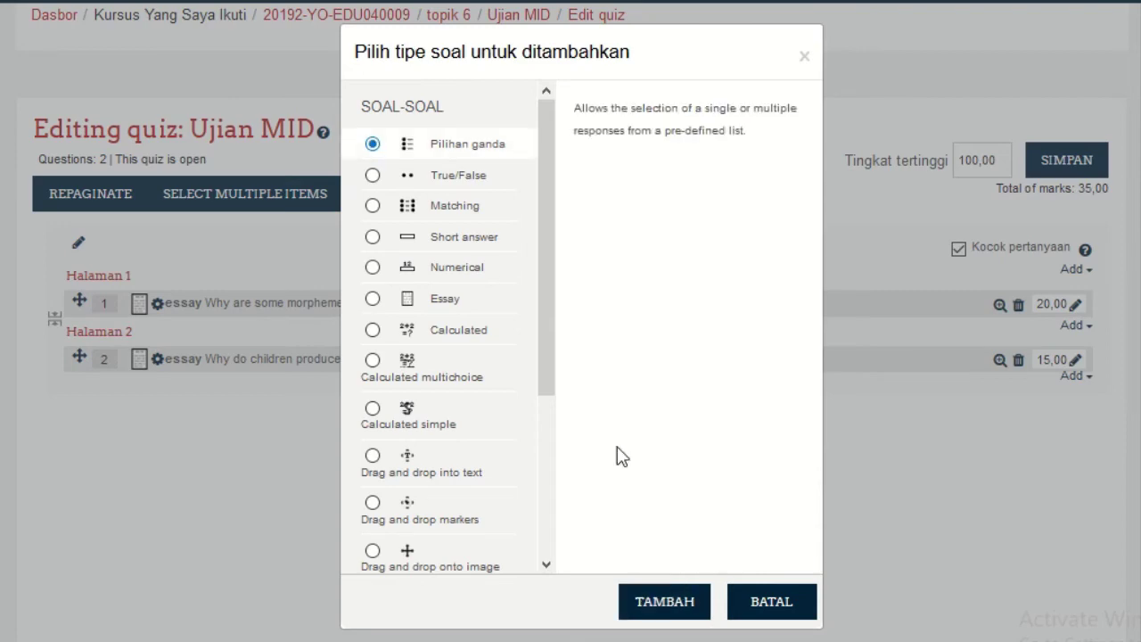
pyautogui.click(669, 597)
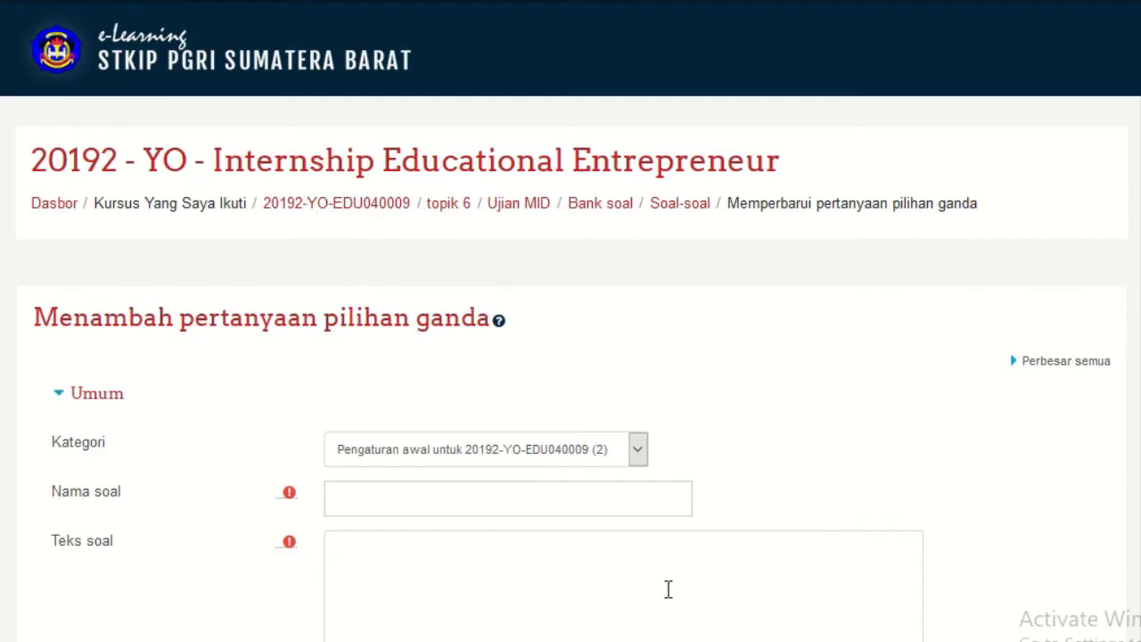
pyautogui.click(388, 502)
pyautogui.write('pilihan ganda')
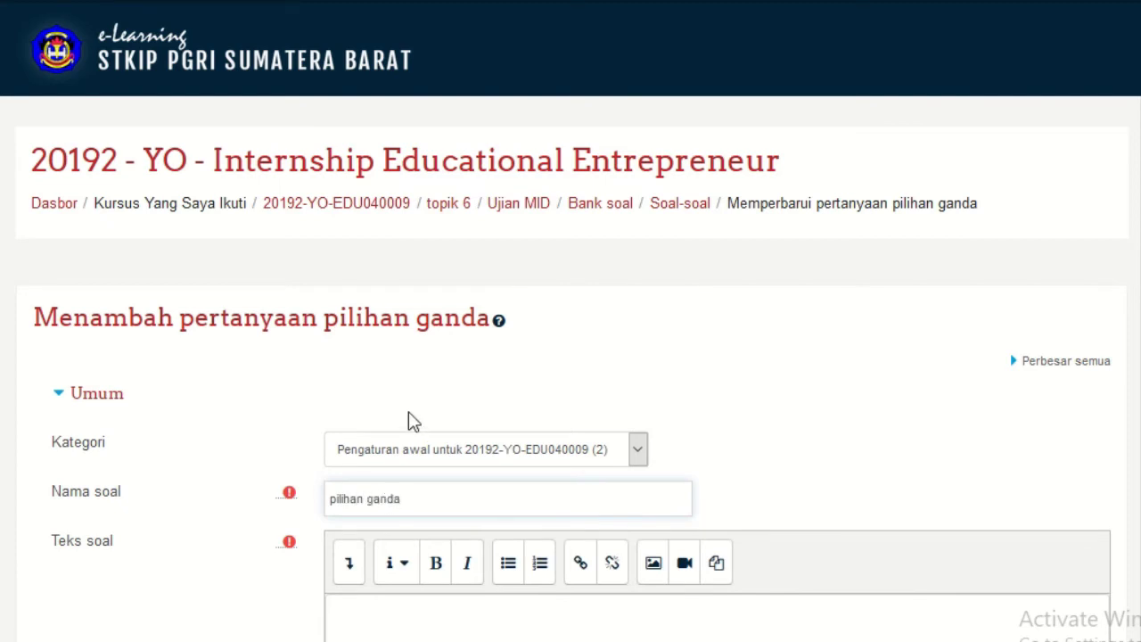
# Enter "my students ........ been invited ....." as the question text (Teks soal) of the multiple-choice question
pyautogui.scroll(-1, 407, 534)
pyautogui.click(422, 507)
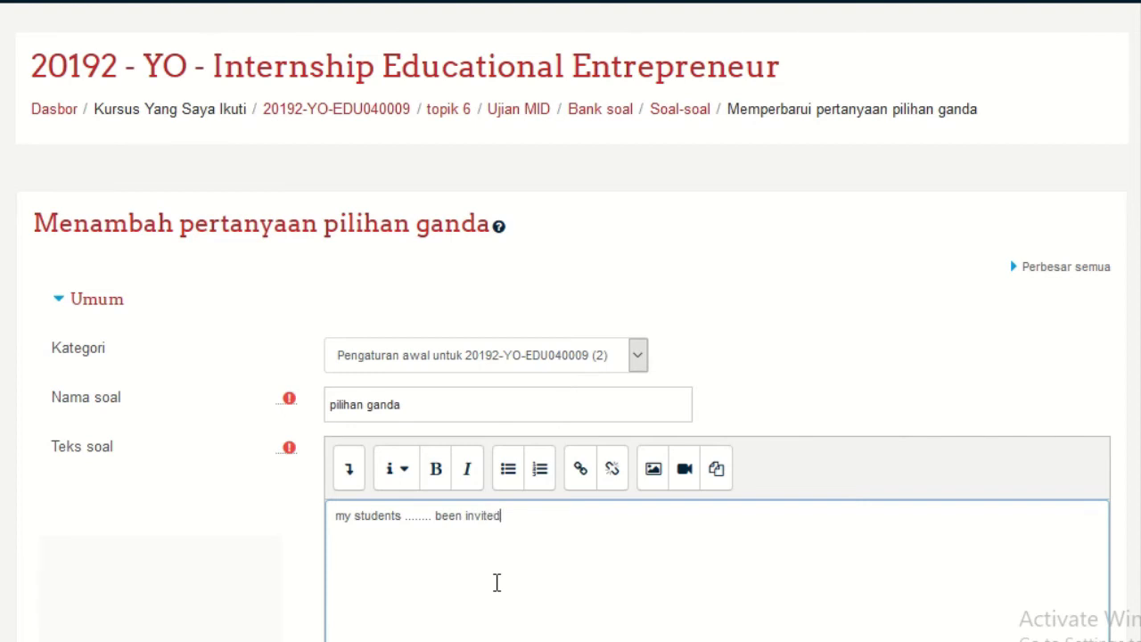
pyautogui.write('.....')
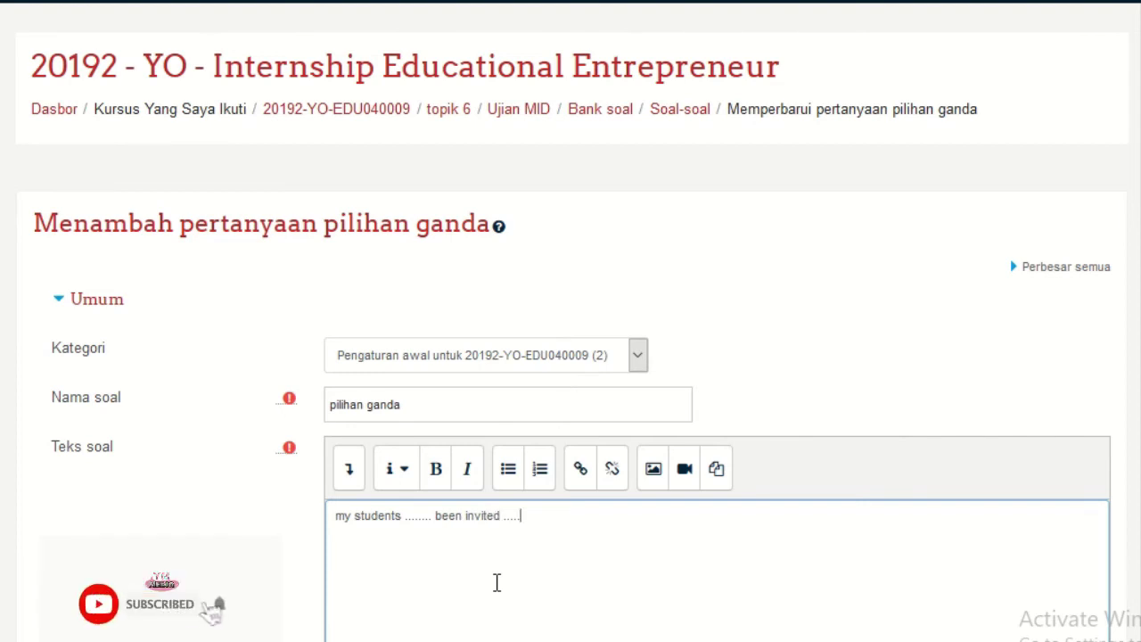
# Enter "have" as the general feedback (Umpan balik umum) of the multiple-choice question
pyautogui.scroll(-5, 575, 402)
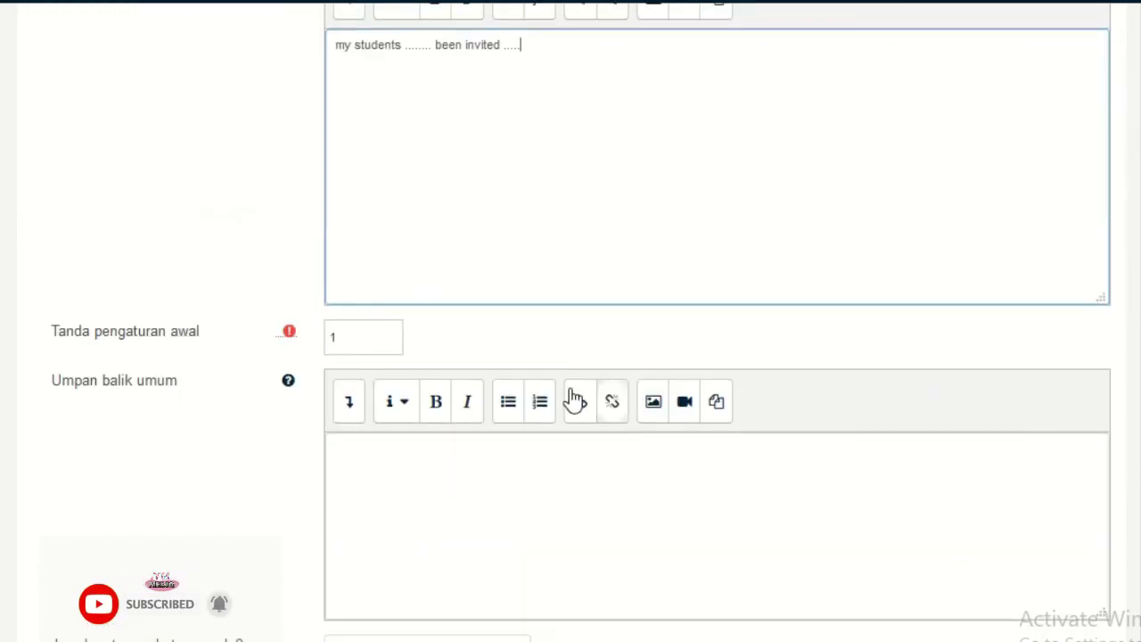
pyautogui.scroll(-1, 553, 349)
pyautogui.click(416, 386)
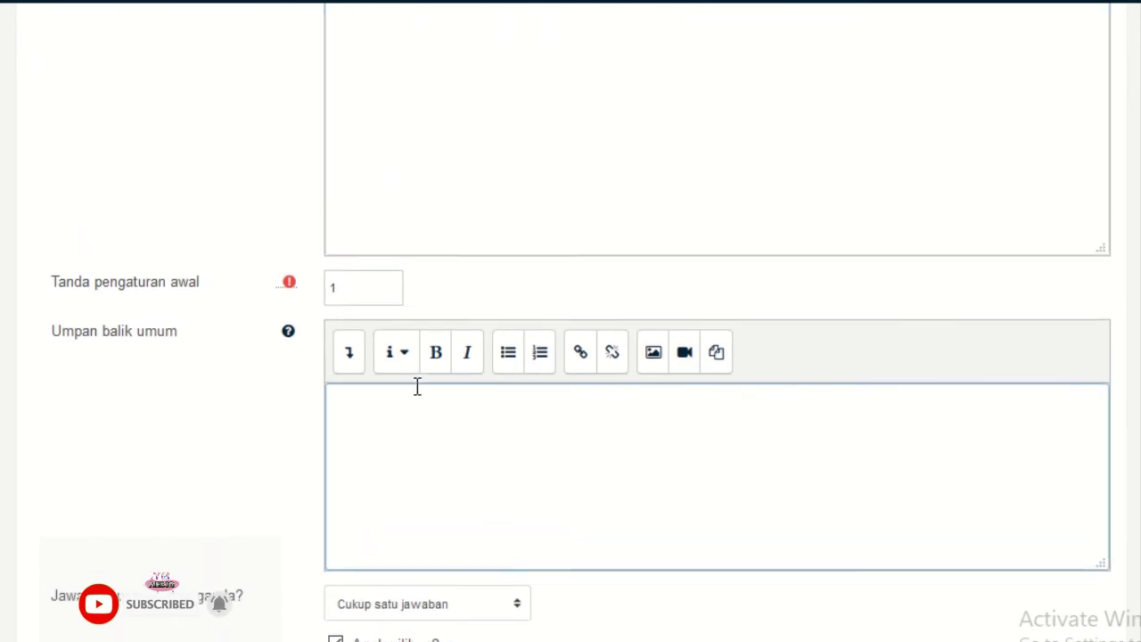
pyautogui.scroll(3, 463, 456)
pyautogui.scroll(-3, 454, 529)
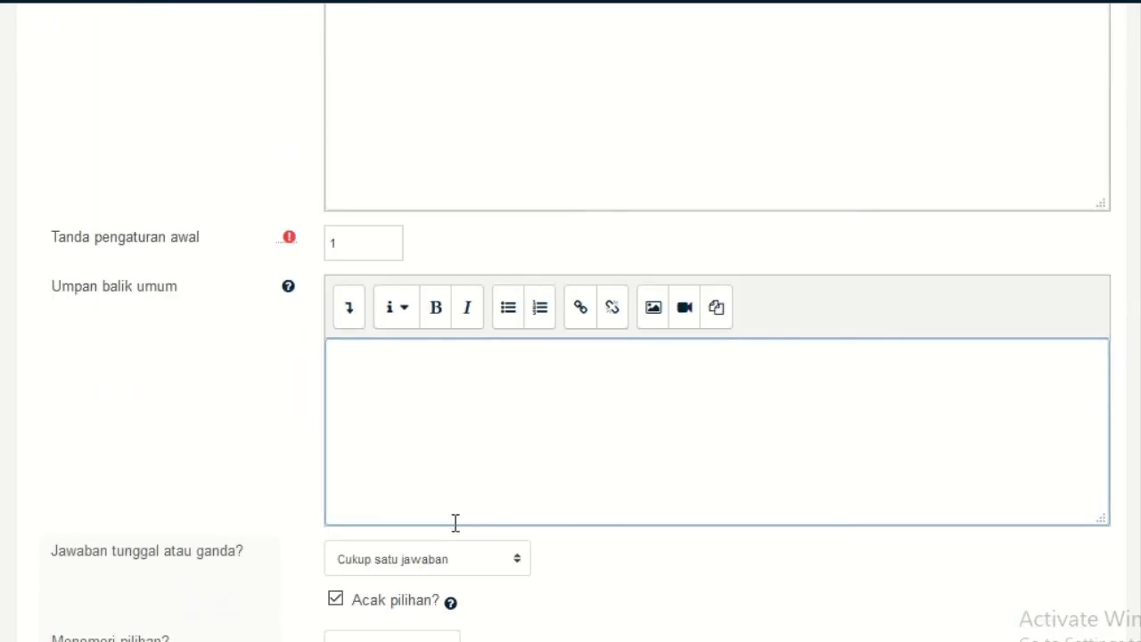
pyautogui.scroll(1, 454, 523)
pyautogui.write('have')
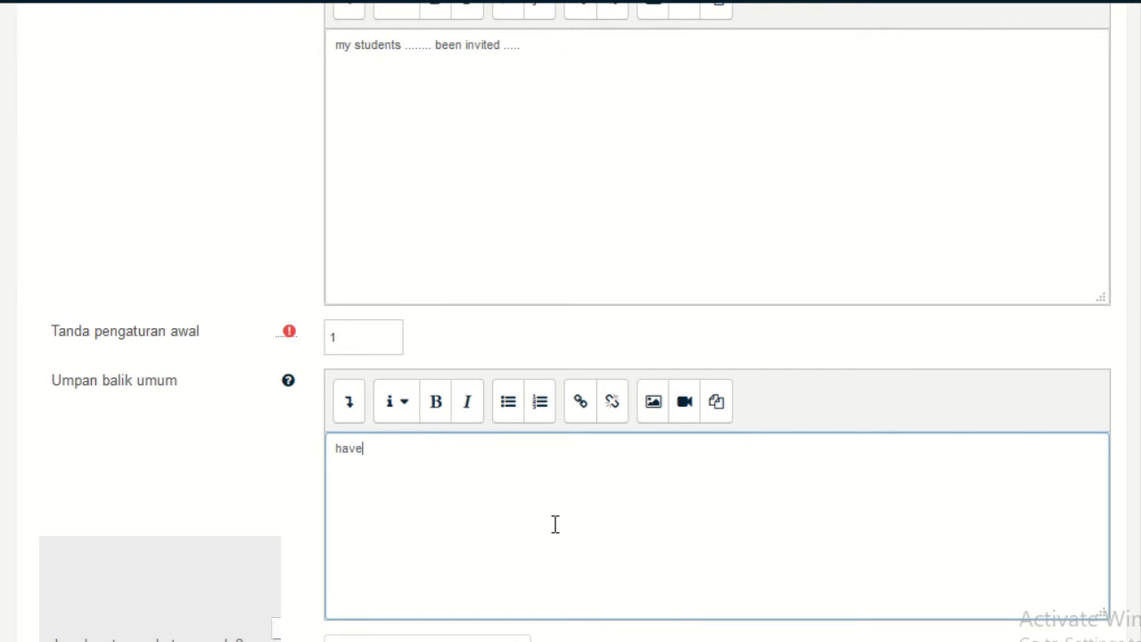
# Enter "have", "has" and "is" as answer choices 1, 2 and 3 of the multiple-choice question
pyautogui.scroll(-5, 552, 525)
pyautogui.click(399, 436)
pyautogui.write('ha')
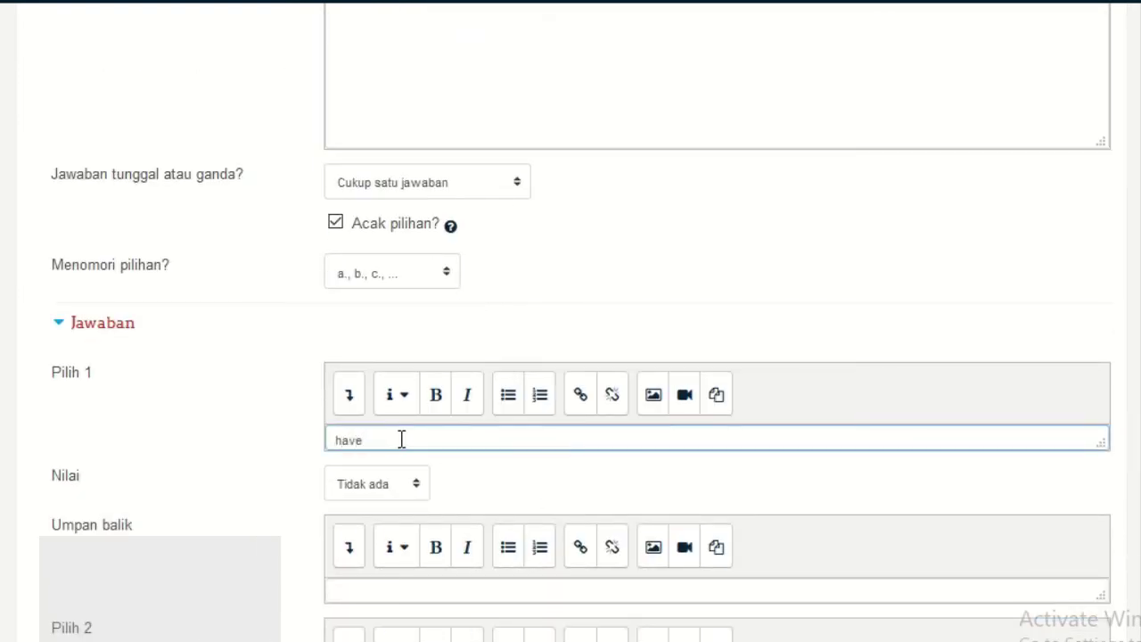
pyautogui.write('ve')
pyautogui.scroll(-2, 401, 564)
pyautogui.click(406, 504)
pyautogui.write('have')
pyautogui.scroll(-4, 419, 498)
pyautogui.click(379, 388)
pyautogui.write('is')
# Assign a grade (Nilai) to the first choice "have" and save the multiple-choice question
pyautogui.scroll(1, 397, 183)
pyautogui.scroll(1, 415, 204)
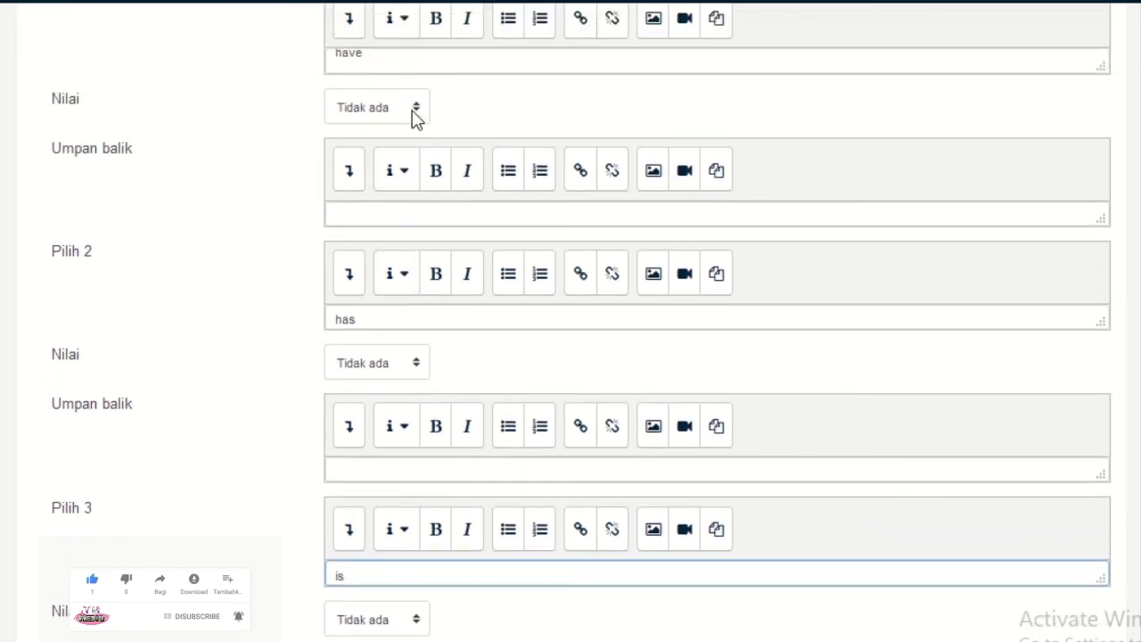
pyautogui.click(415, 109)
pyautogui.click(412, 156)
pyautogui.scroll(-6, 458, 256)
pyautogui.scroll(-10, 457, 257)
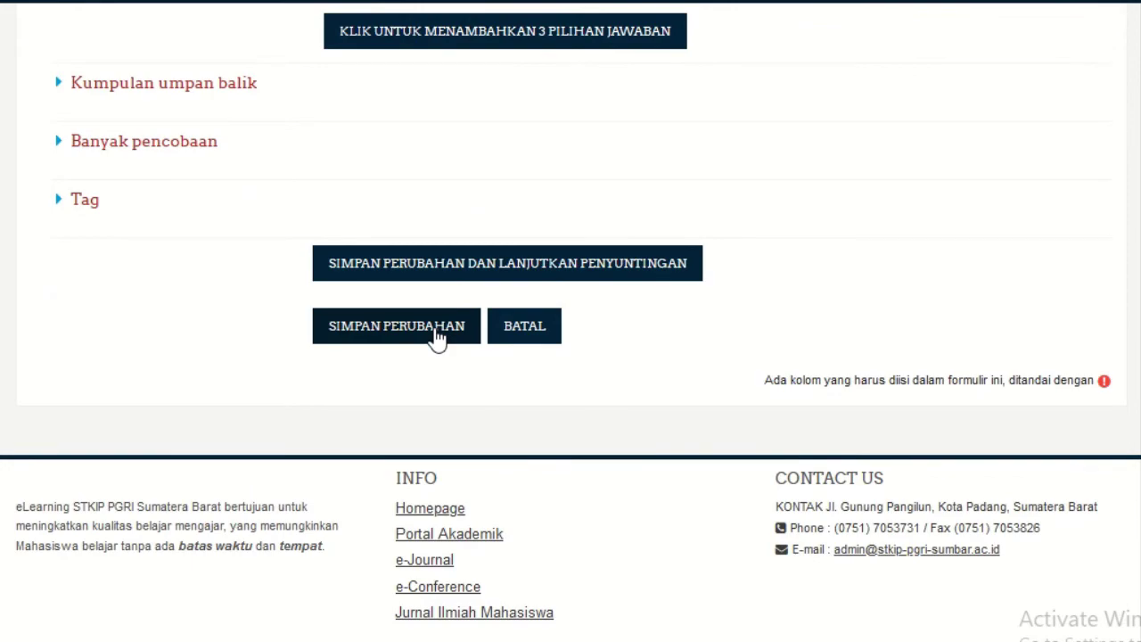
pyautogui.click(437, 329)
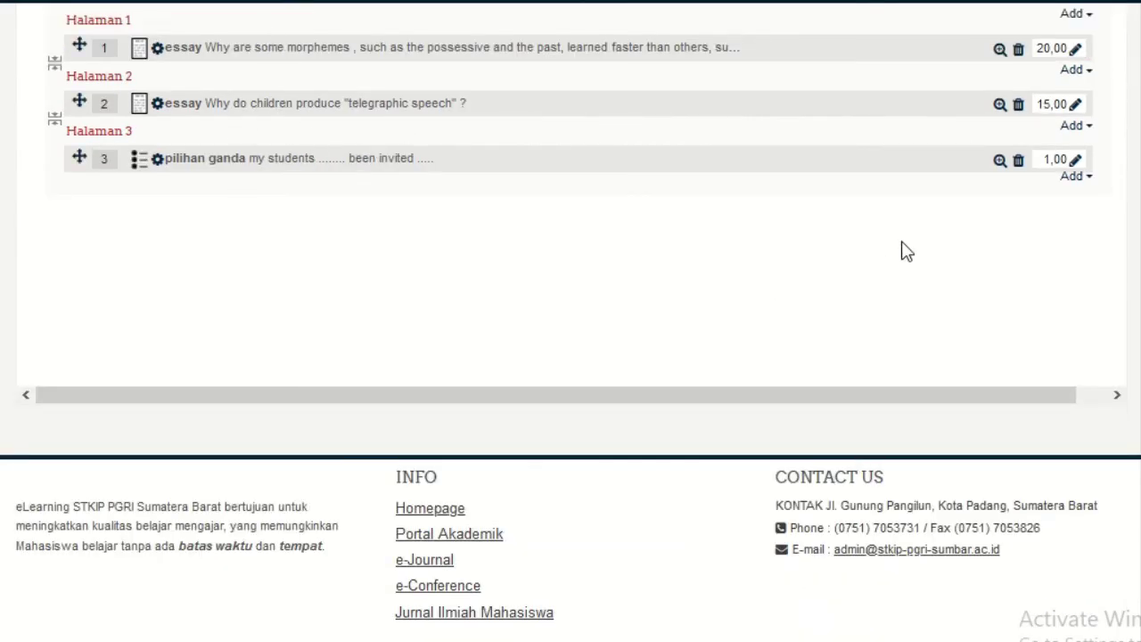
# Set the multiple-choice question's mark to 5 and save the quiz with a maximum grade of 100
pyautogui.scroll(1, 911, 169)
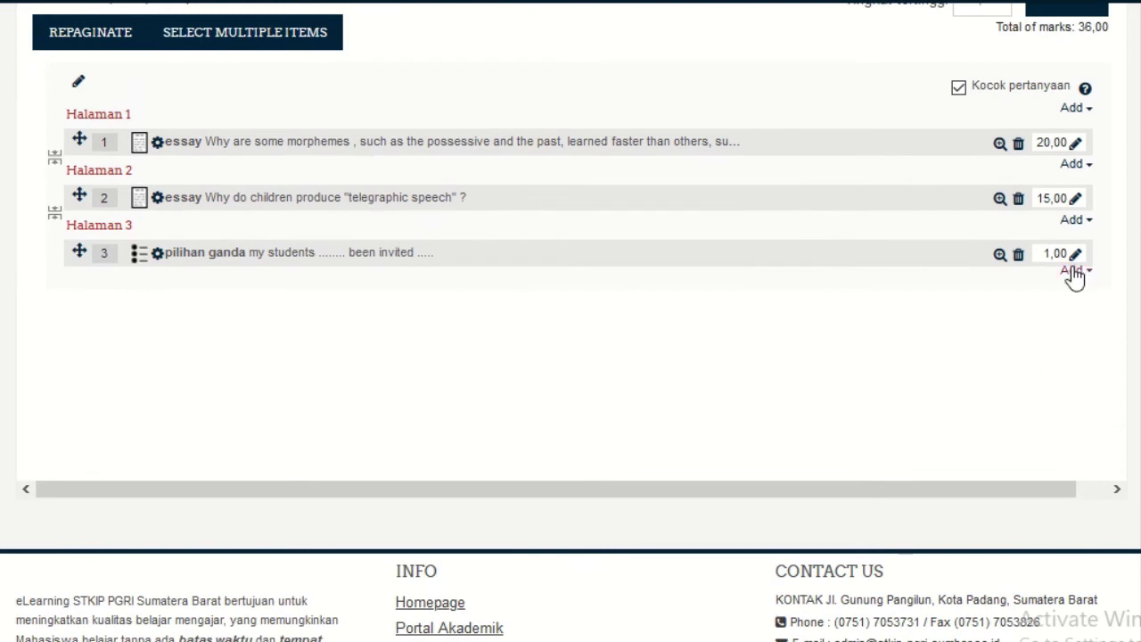
pyautogui.click(1075, 256)
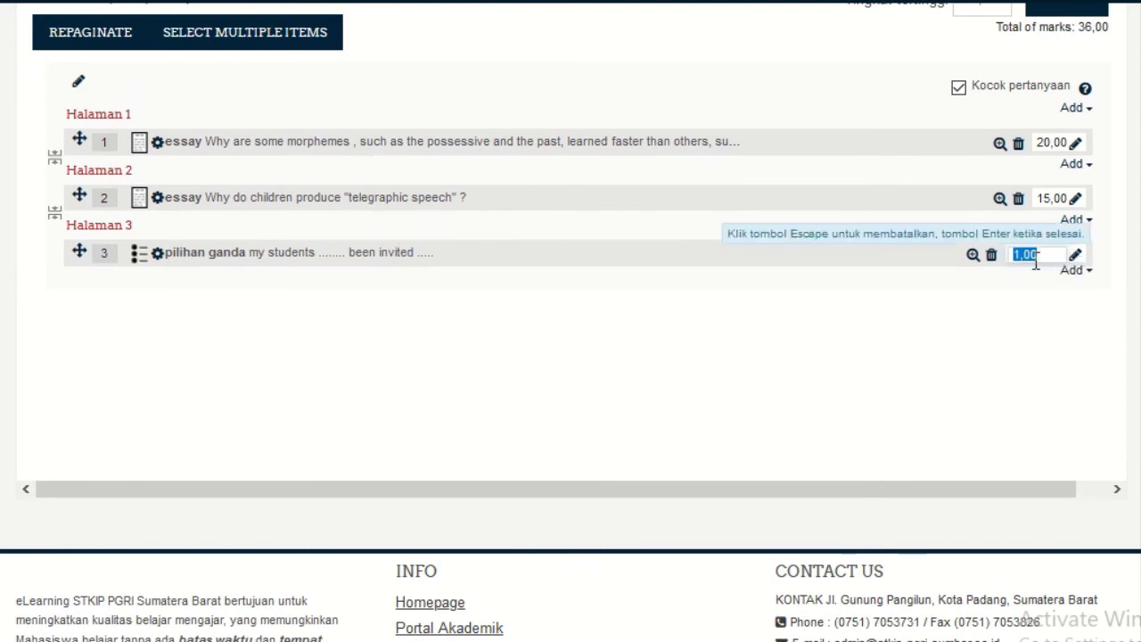
pyautogui.click(1018, 255)
pyautogui.press('BackSpace')
pyautogui.press('Return')
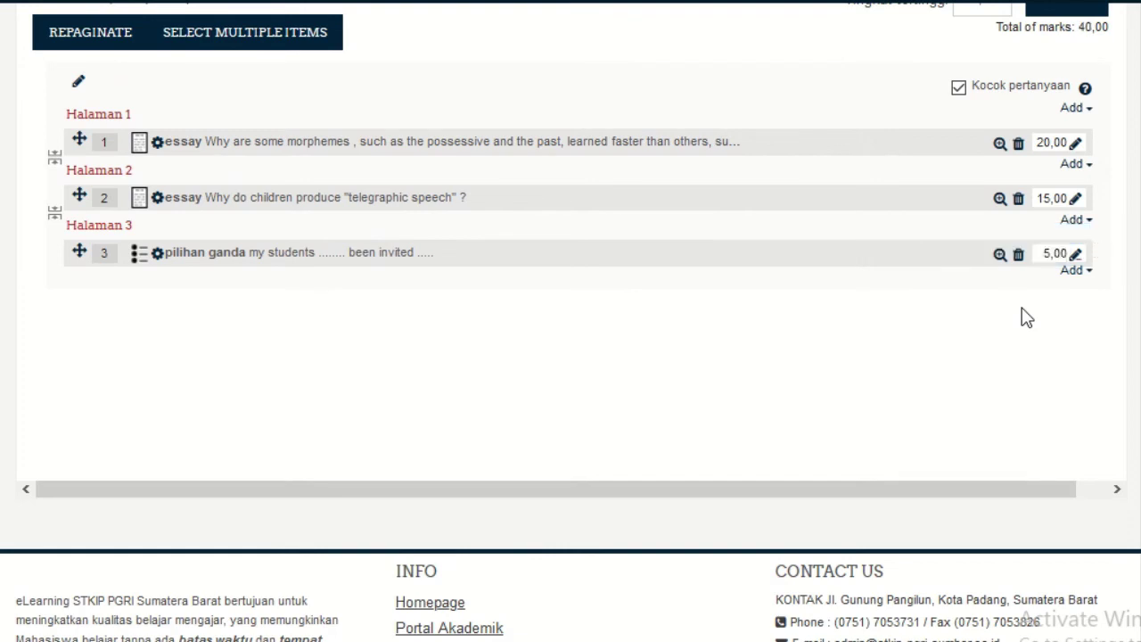
pyautogui.scroll(2, 981, 116)
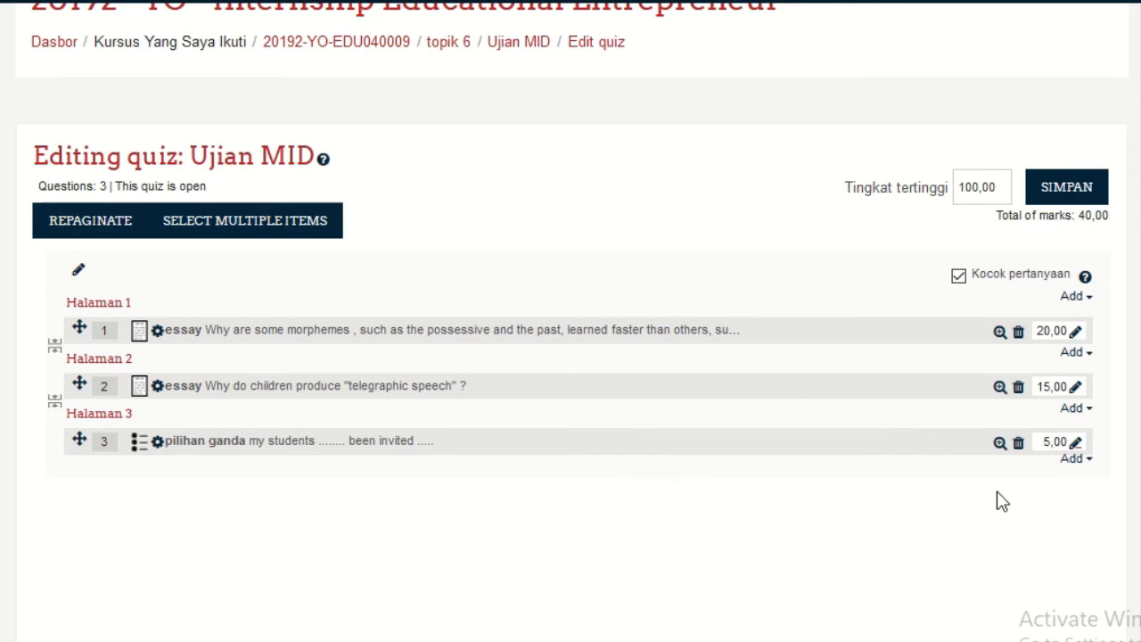
pyautogui.click(1078, 191)
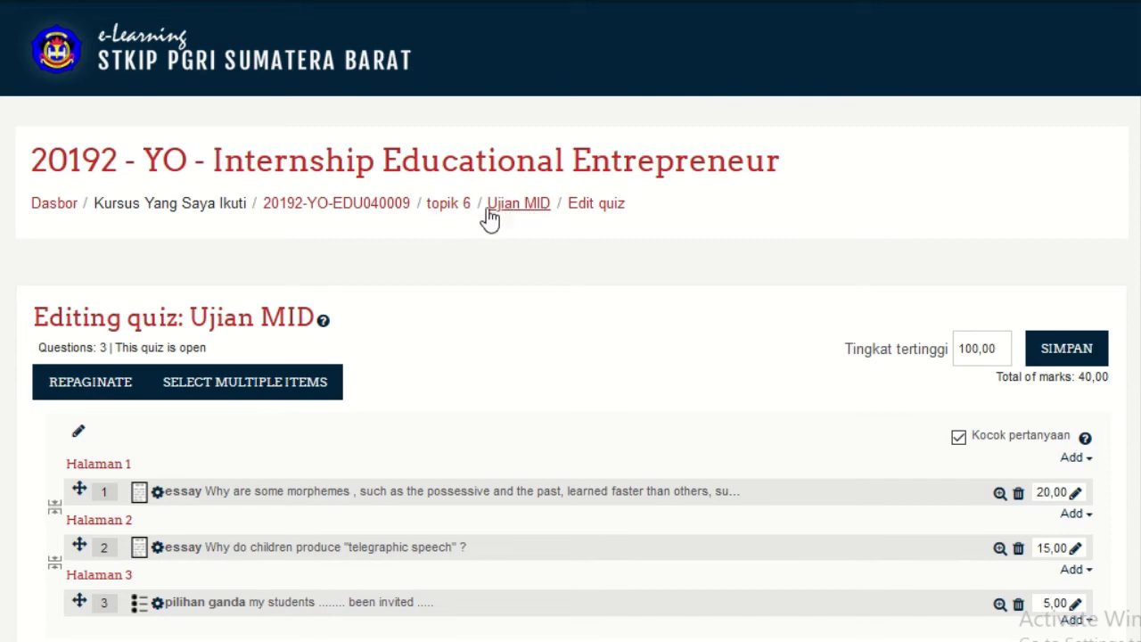
# Open the Ujian MID quiz from topik 6 and start a timed preview attempt
pyautogui.click(448, 223)
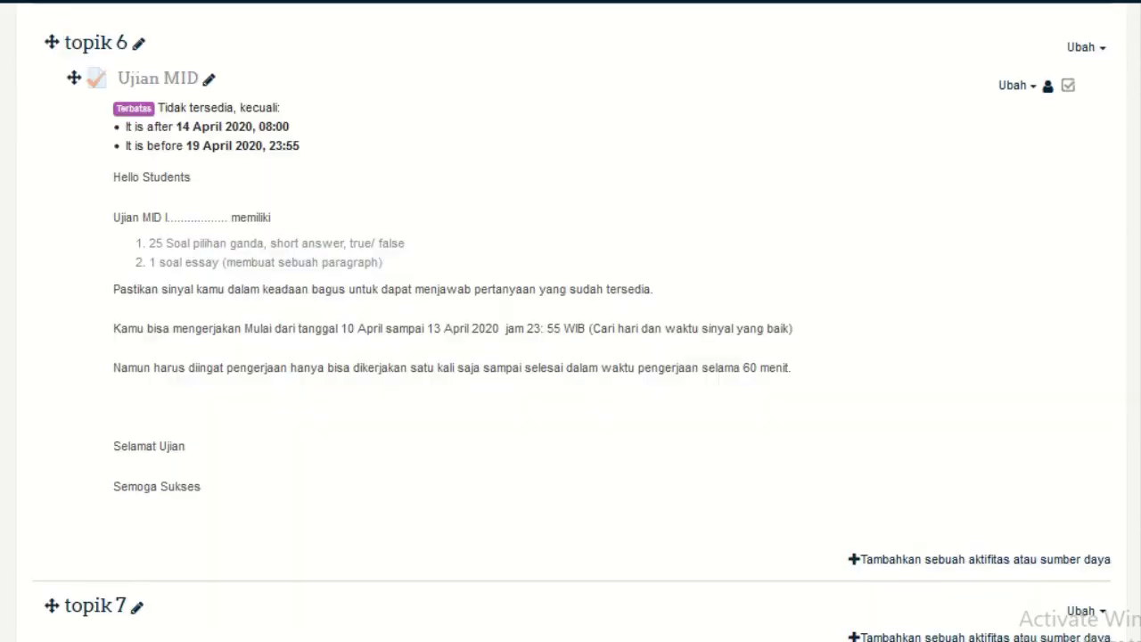
pyautogui.scroll(2, 677, 284)
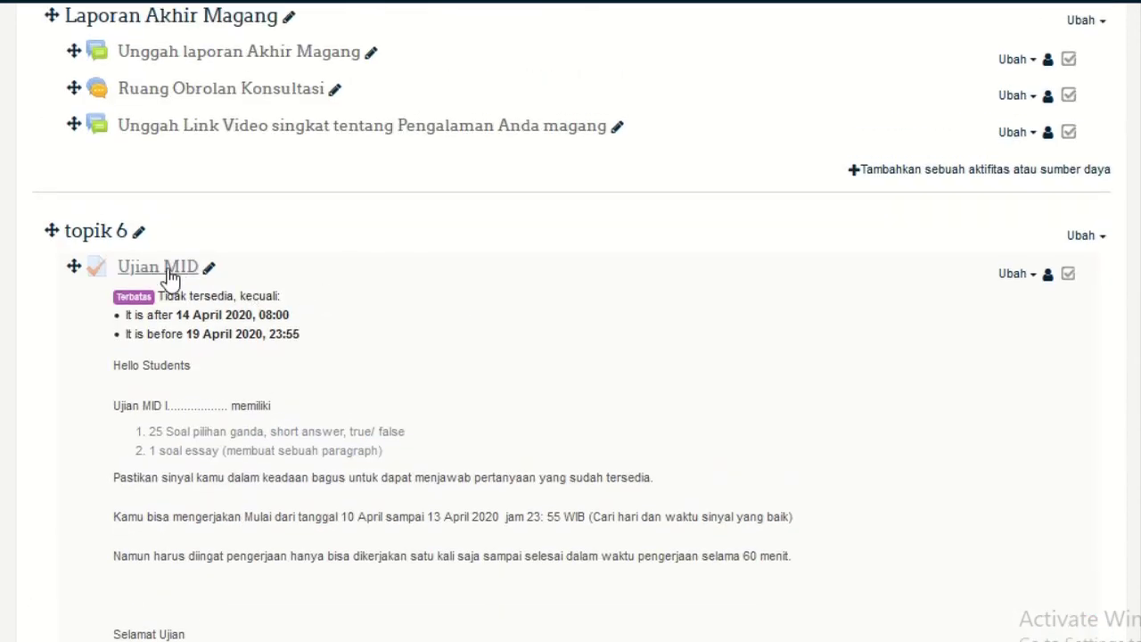
pyautogui.click(170, 278)
pyautogui.scroll(-6, 369, 262)
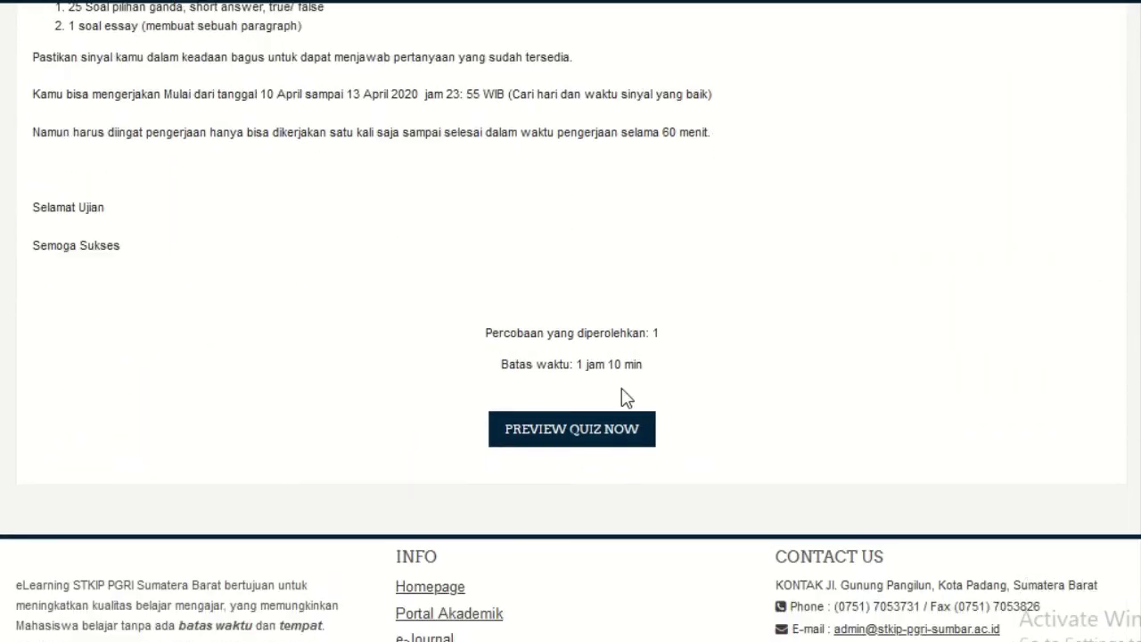
pyautogui.click(589, 402)
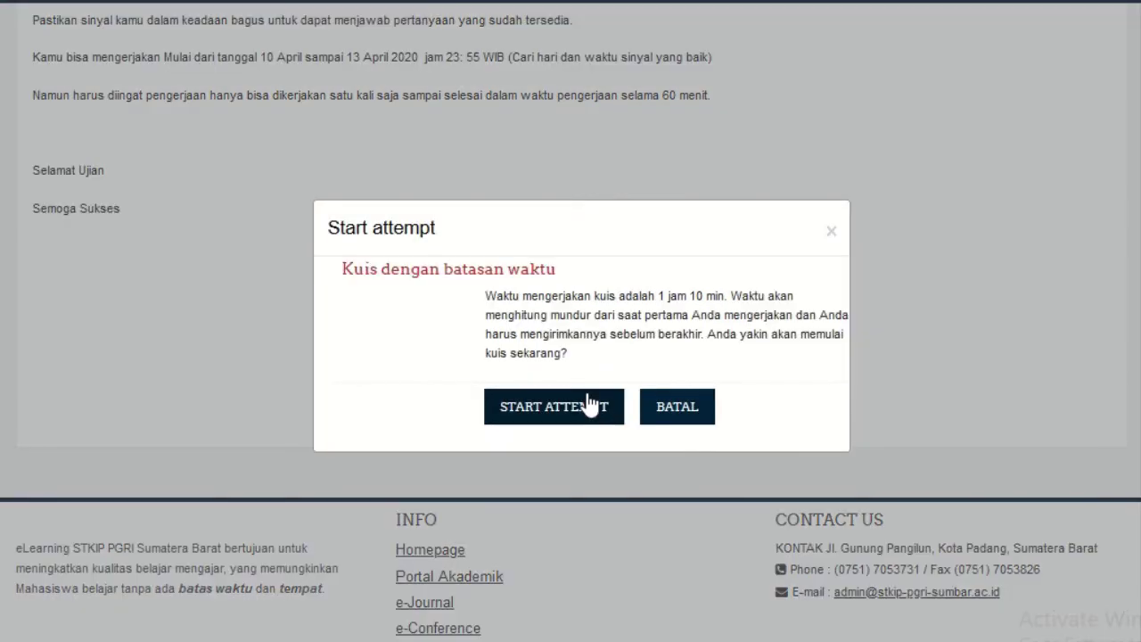
pyautogui.click(569, 412)
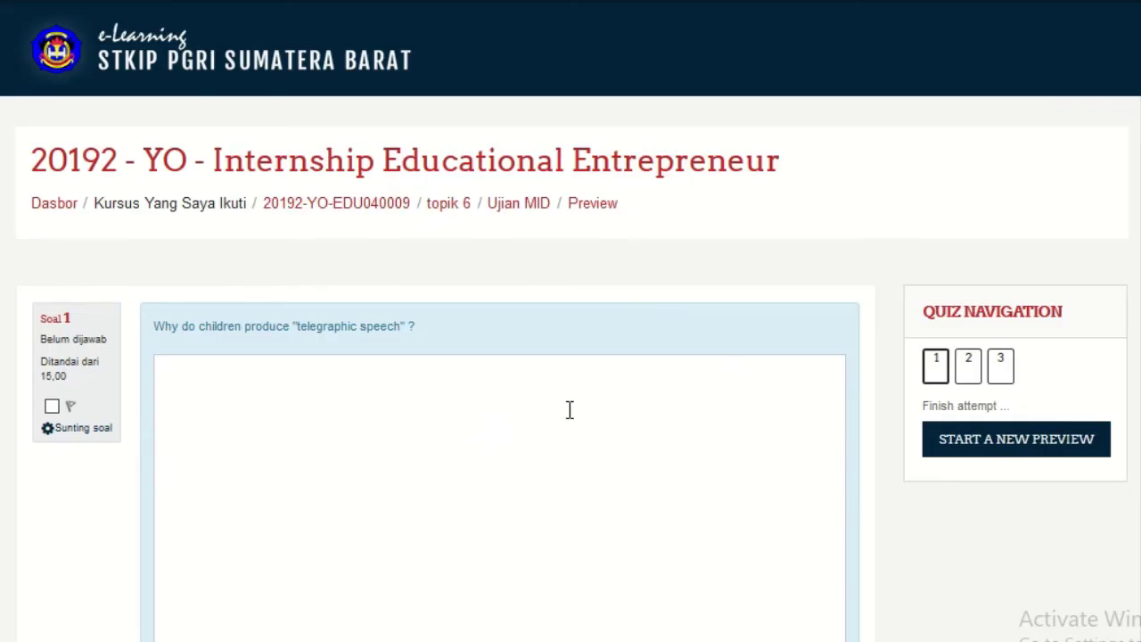
# Answer the telegraphic speech essay with the lines "msndbdfjskjjhvkxvjxkvkvkcfbkcjkxcv" and "sgfzdmvm", and continue to the next question
pyautogui.scroll(-3, 563, 407)
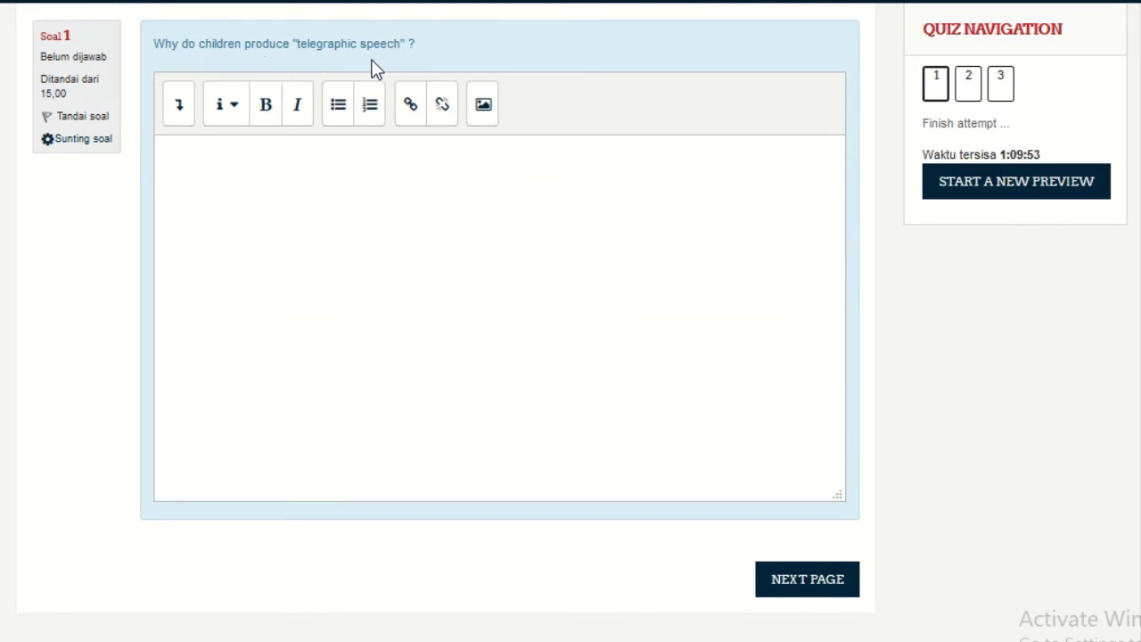
pyautogui.click(373, 219)
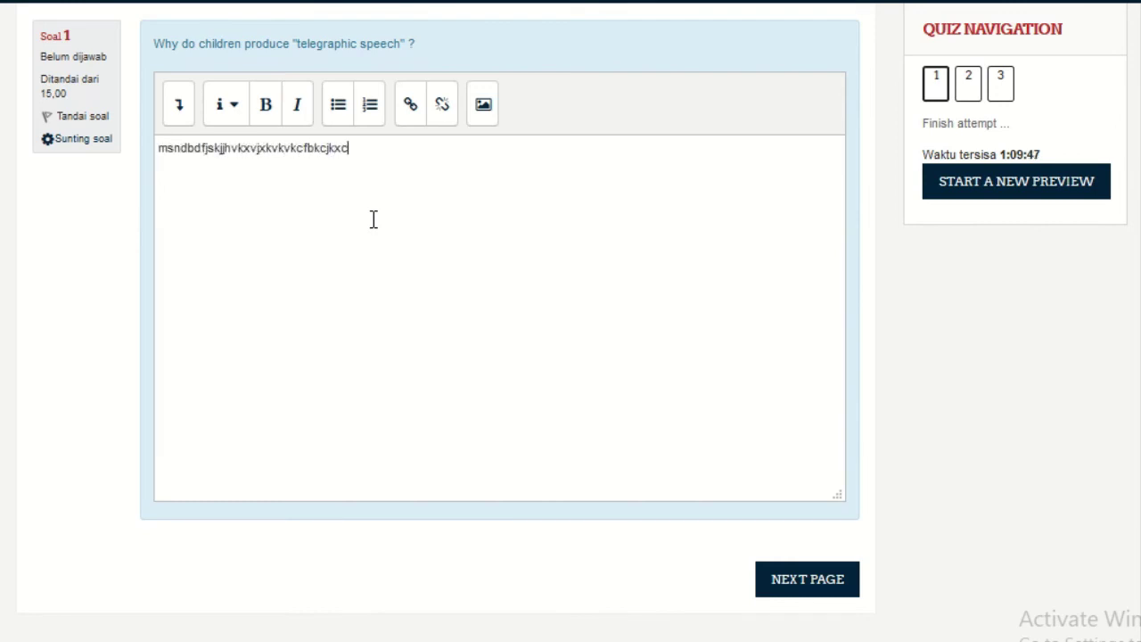
pyautogui.write('msndbdfjskjjhvkxvjxkvkvkcfbkcjkxcv')
pyautogui.press('Return')
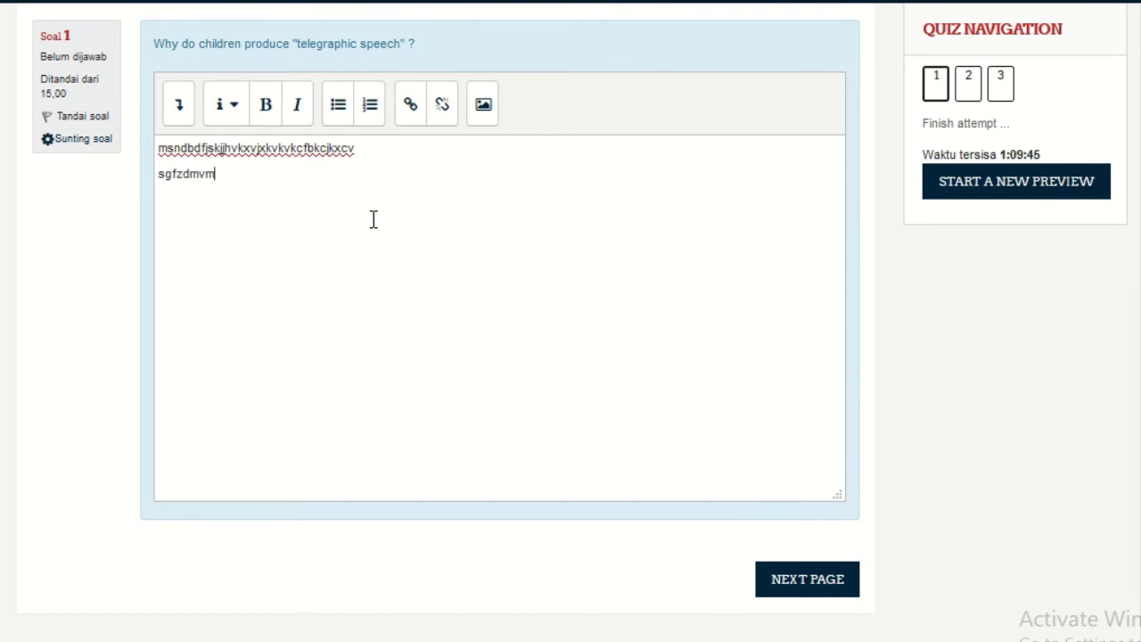
pyautogui.click(818, 581)
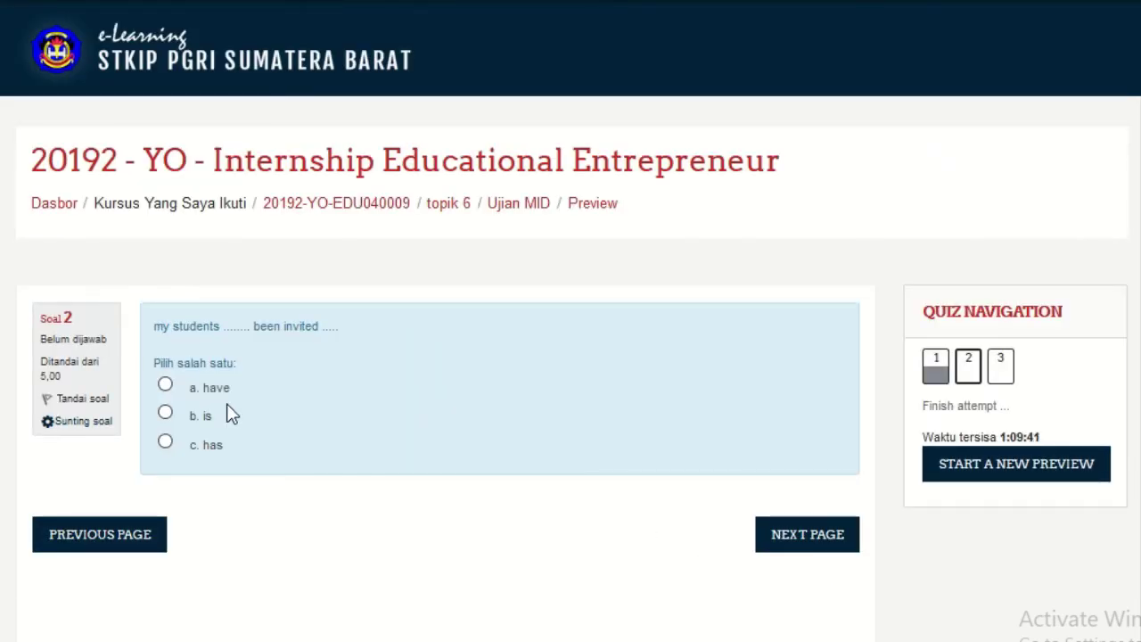
# Answer the multiple-choice question with "have" and the morphemes essay with "bxc,cmv/.x,b.m", with the answer editor's extra formatting tools shown
pyautogui.click(165, 385)
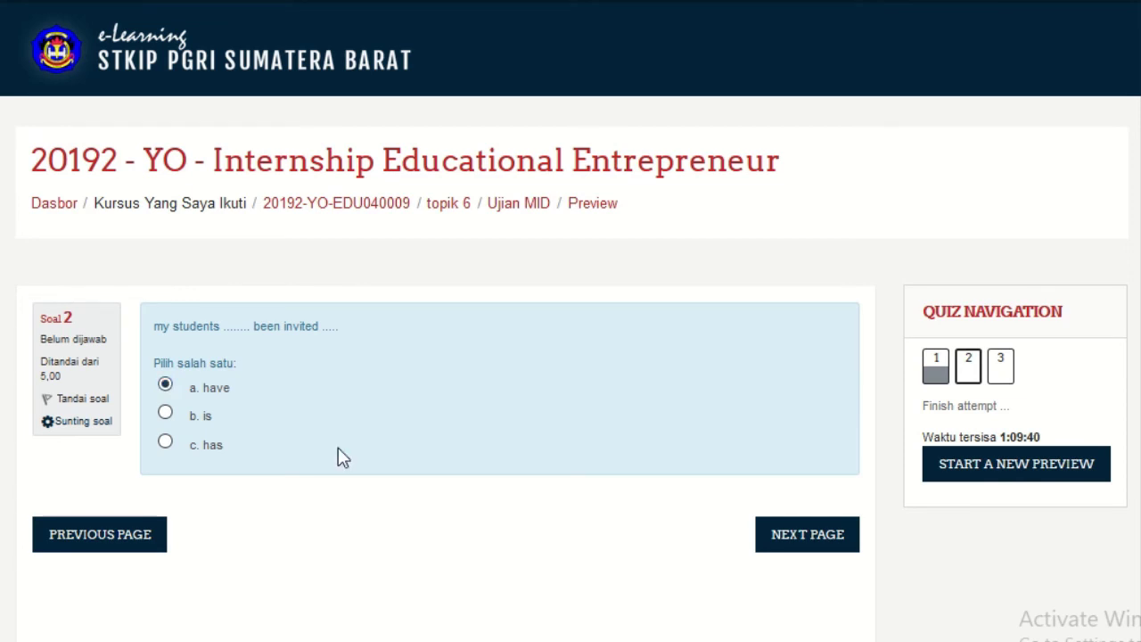
pyautogui.click(800, 539)
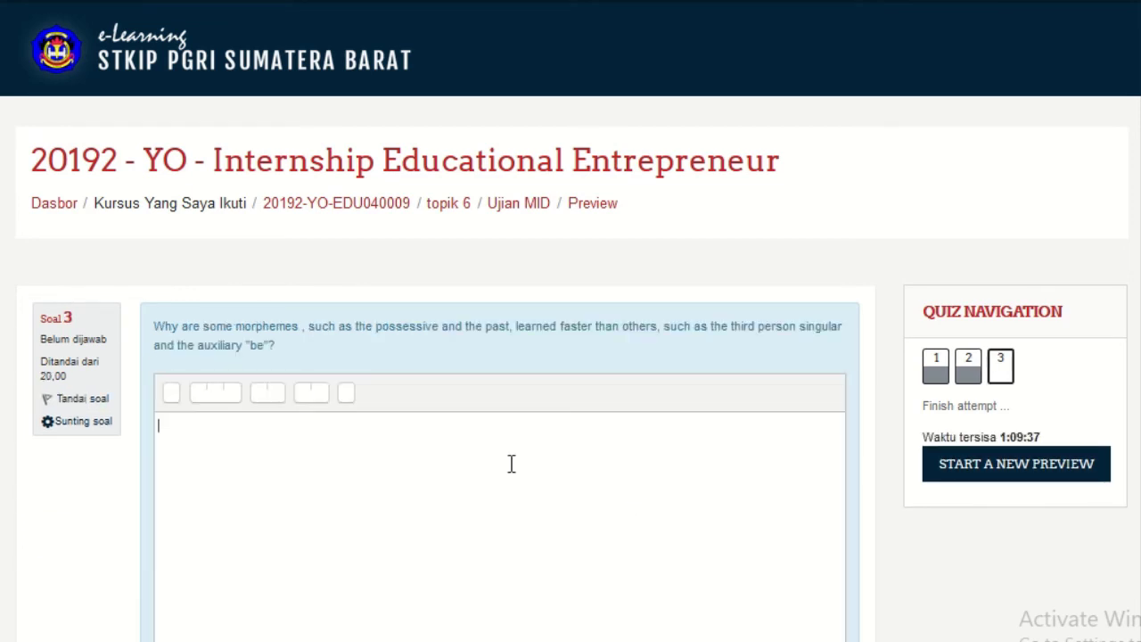
pyautogui.write('bxc.cmv/.x.b.m')
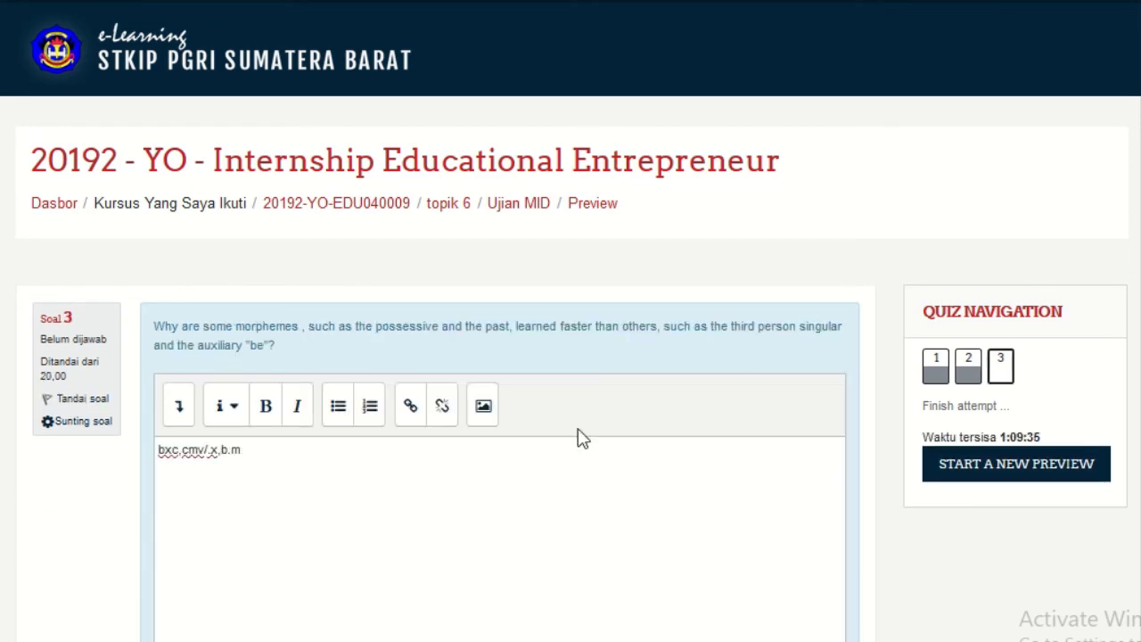
pyautogui.click(181, 410)
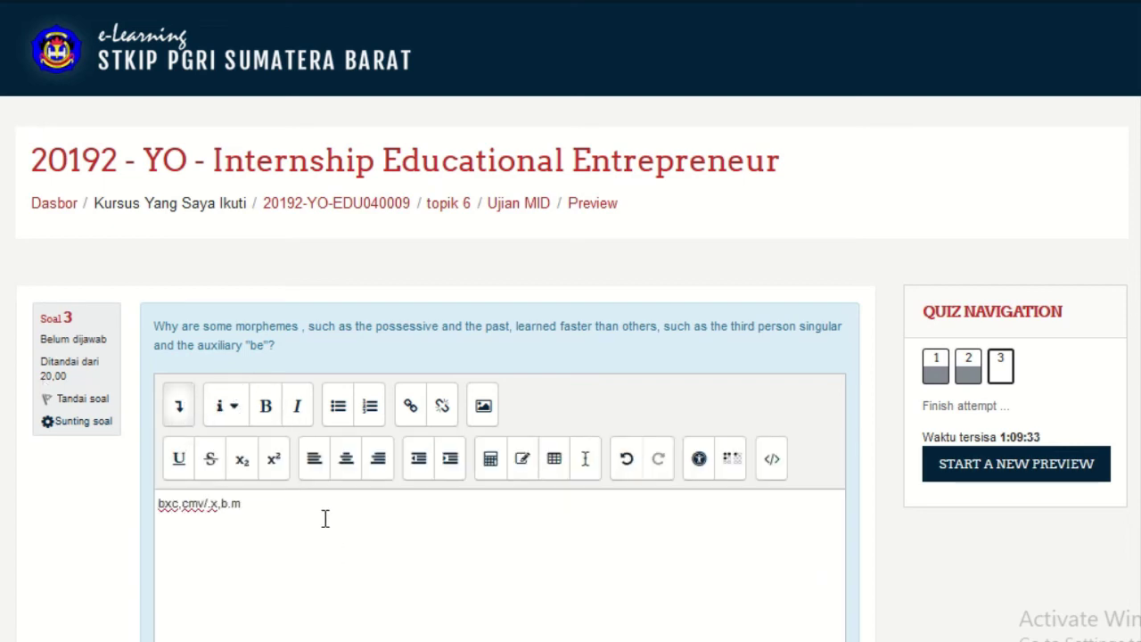
# Try centre and left alignment, numbered-list and bulleted-list formatting on the morphemes essay answer
pyautogui.click(345, 471)
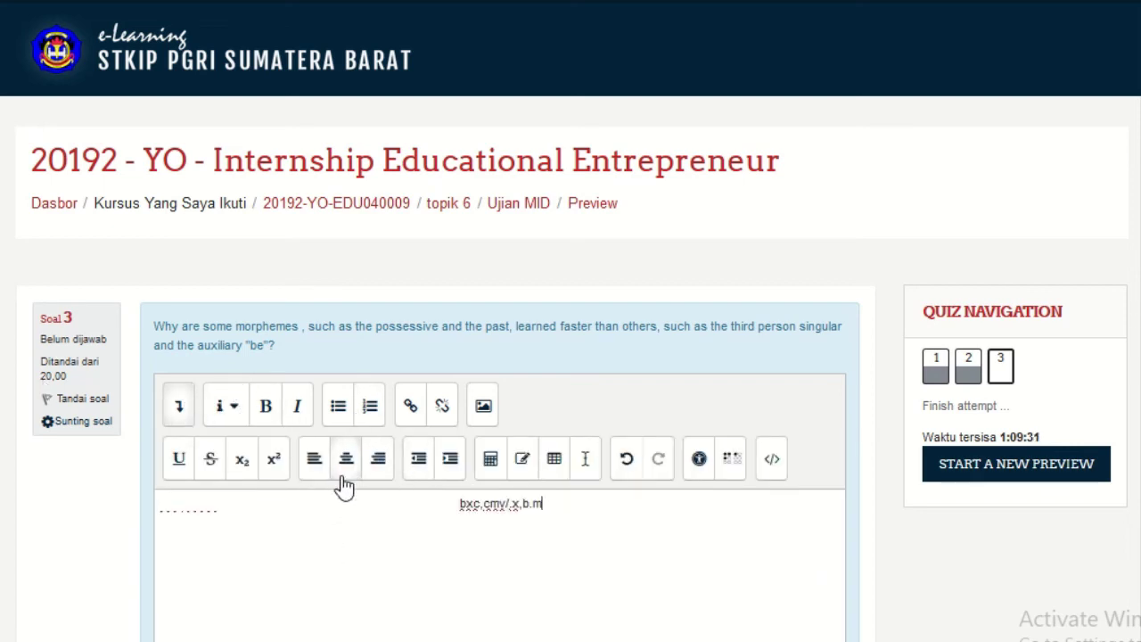
pyautogui.click(314, 458)
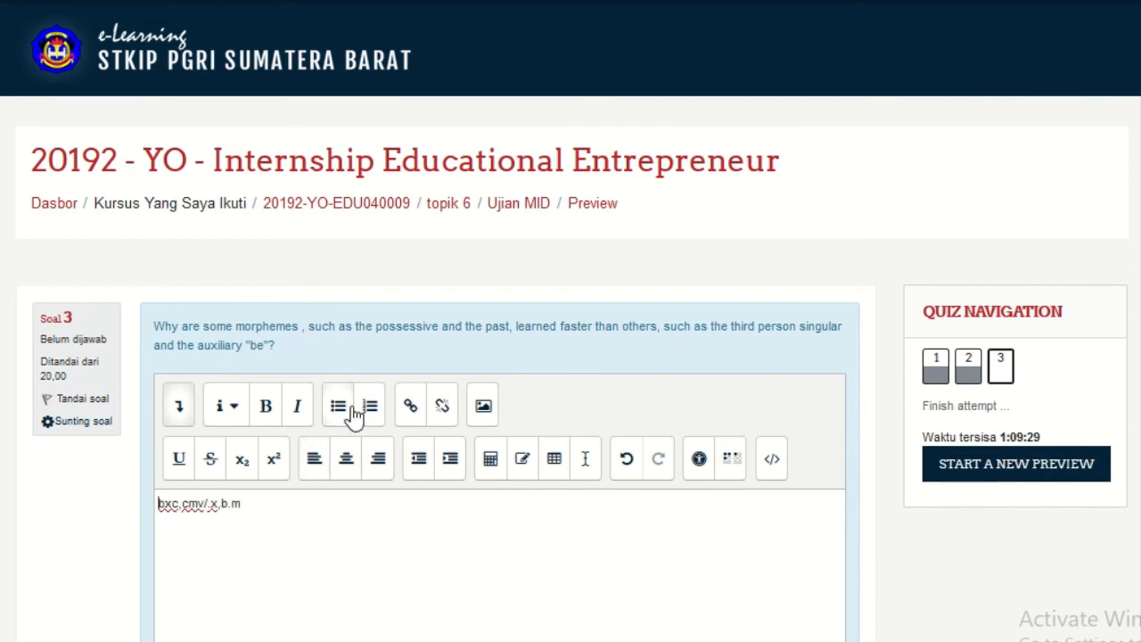
pyautogui.click(370, 406)
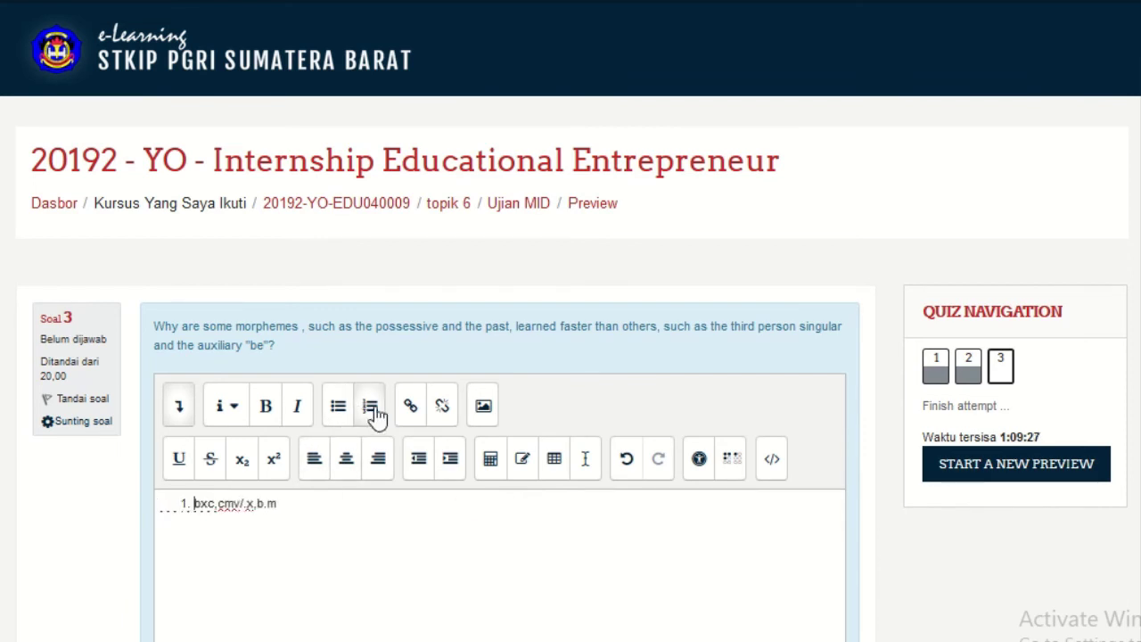
pyautogui.click(339, 415)
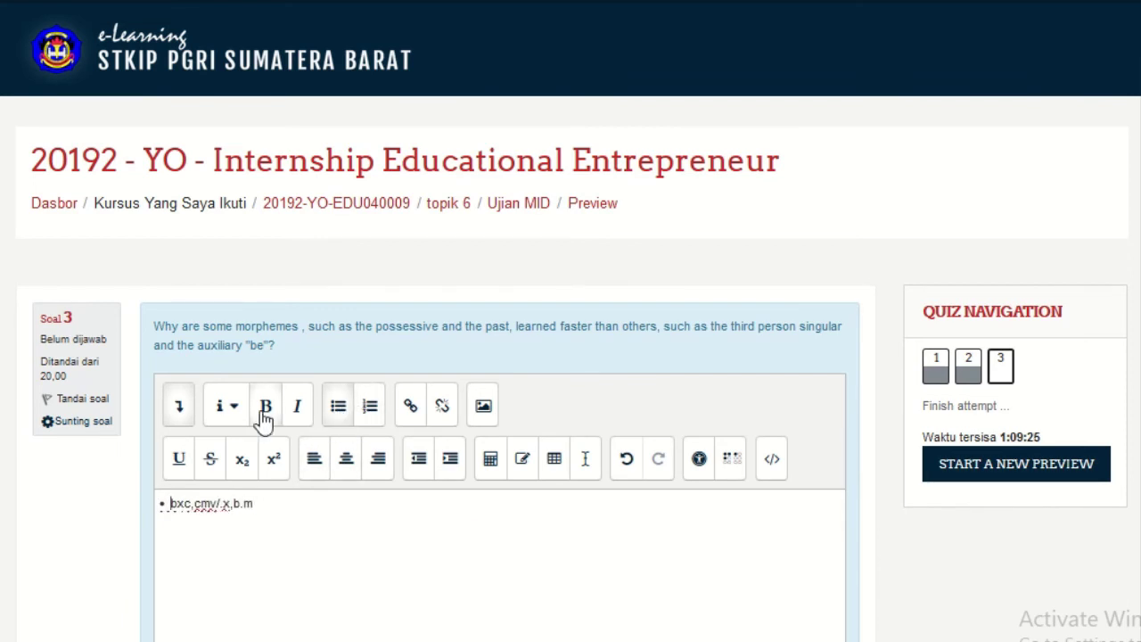
# Replace the morphemes essay answer with "mxmcnmznvkxmv.gfdgldflhdfm" and finish the attempt to reach its summary
pyautogui.moveTo(273, 506); pyautogui.dragTo(113, 509)
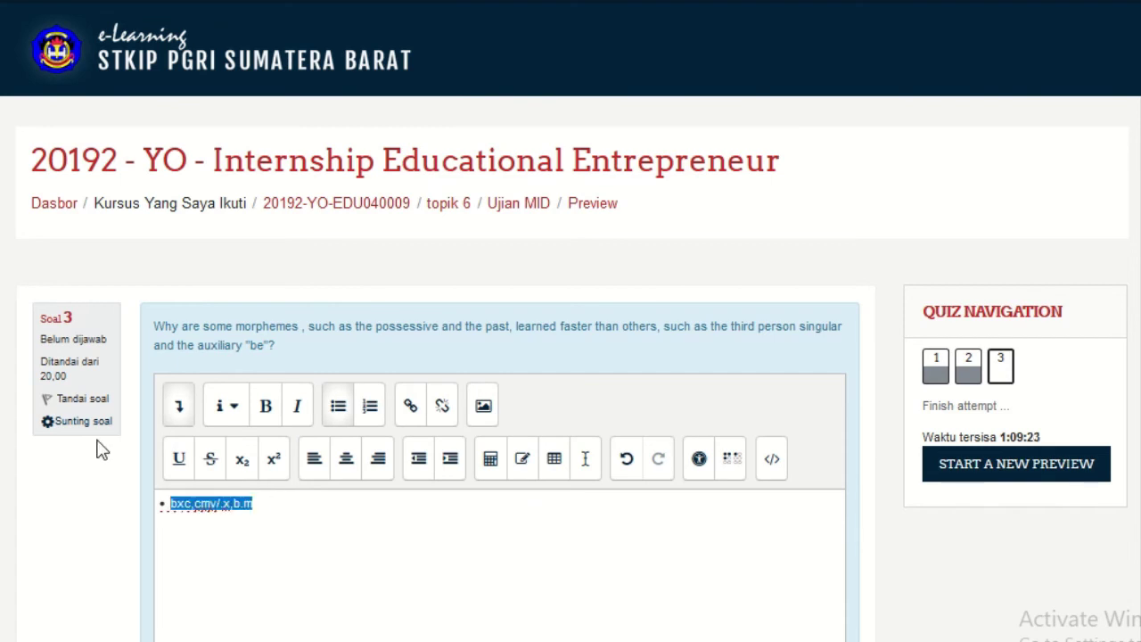
pyautogui.press('BackSpace')
pyautogui.scroll(-3, 101, 451)
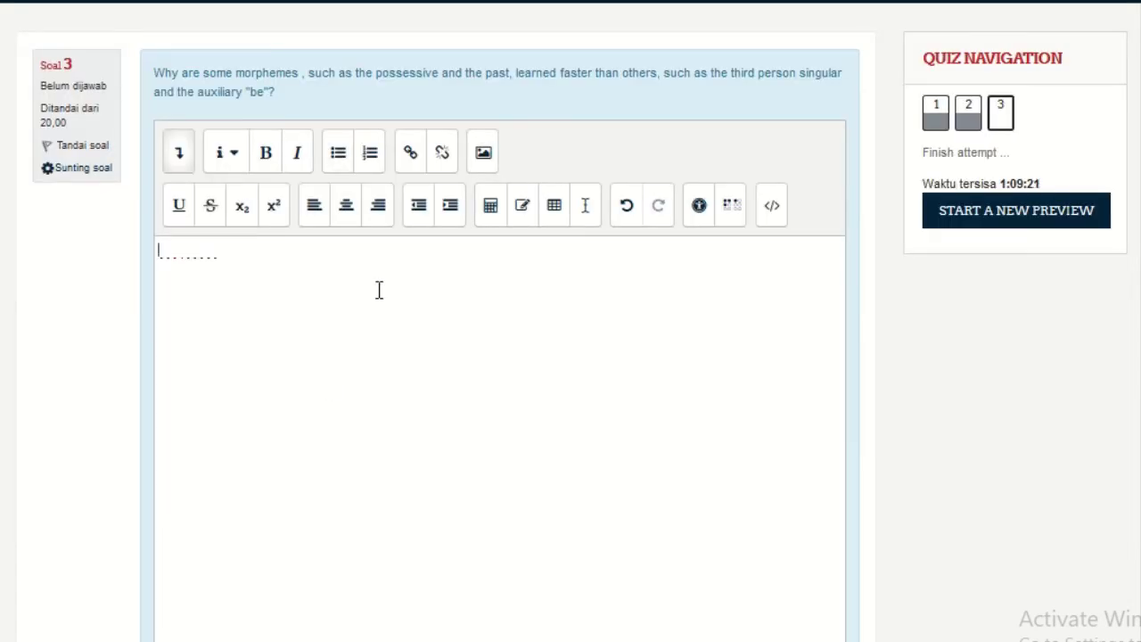
pyautogui.write('mxmcnmznvlxmv.gfdgldflhdfm')
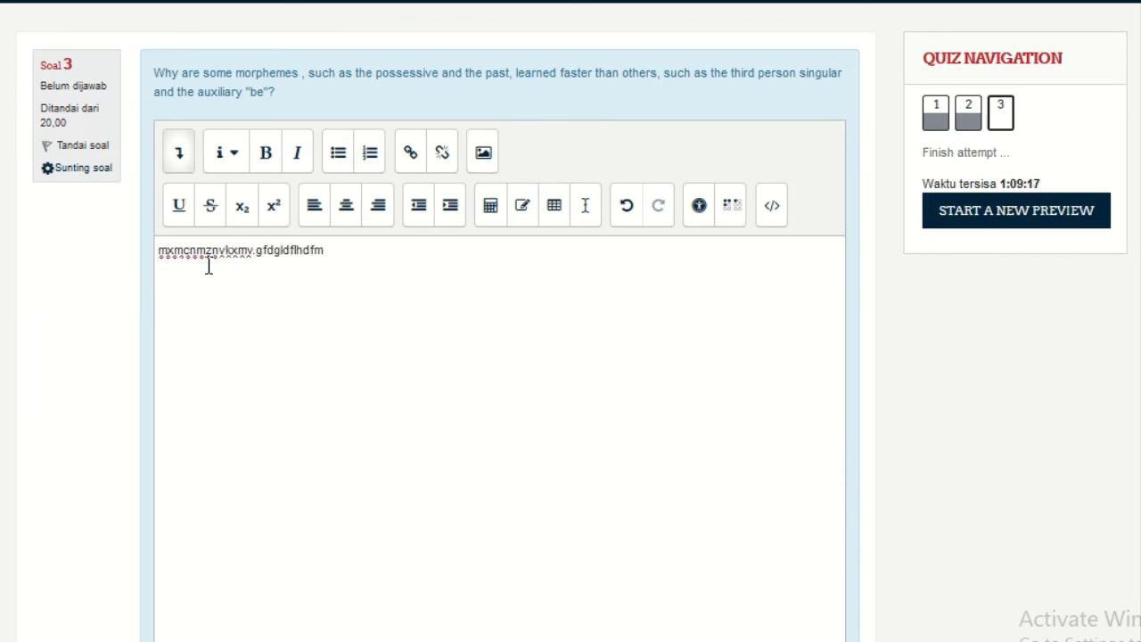
pyautogui.scroll(-5, 596, 237)
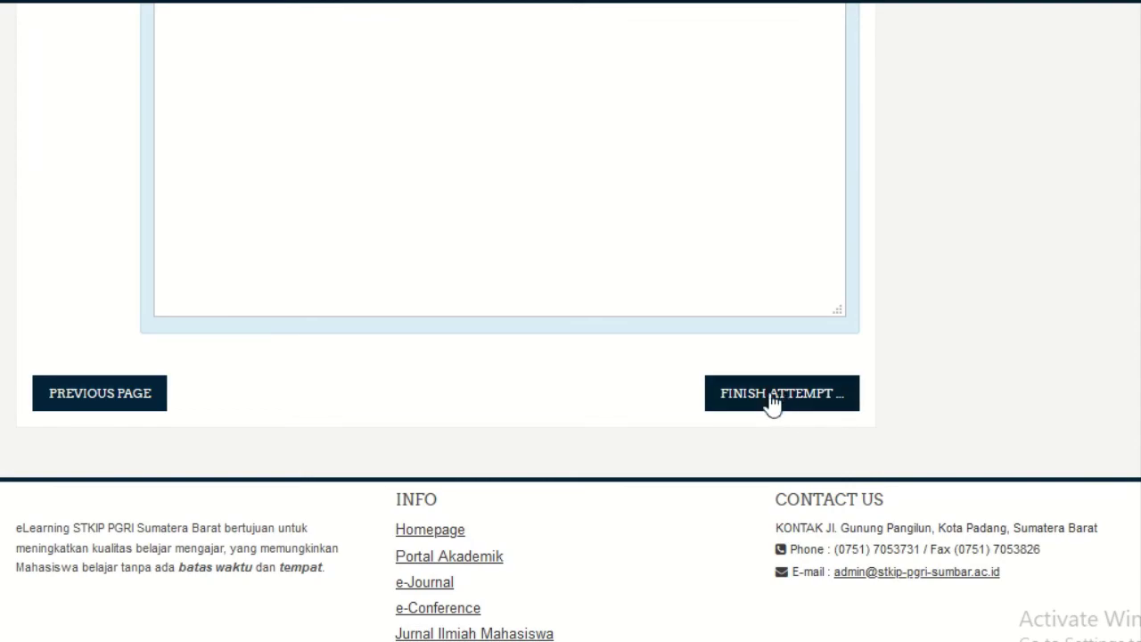
pyautogui.click(768, 392)
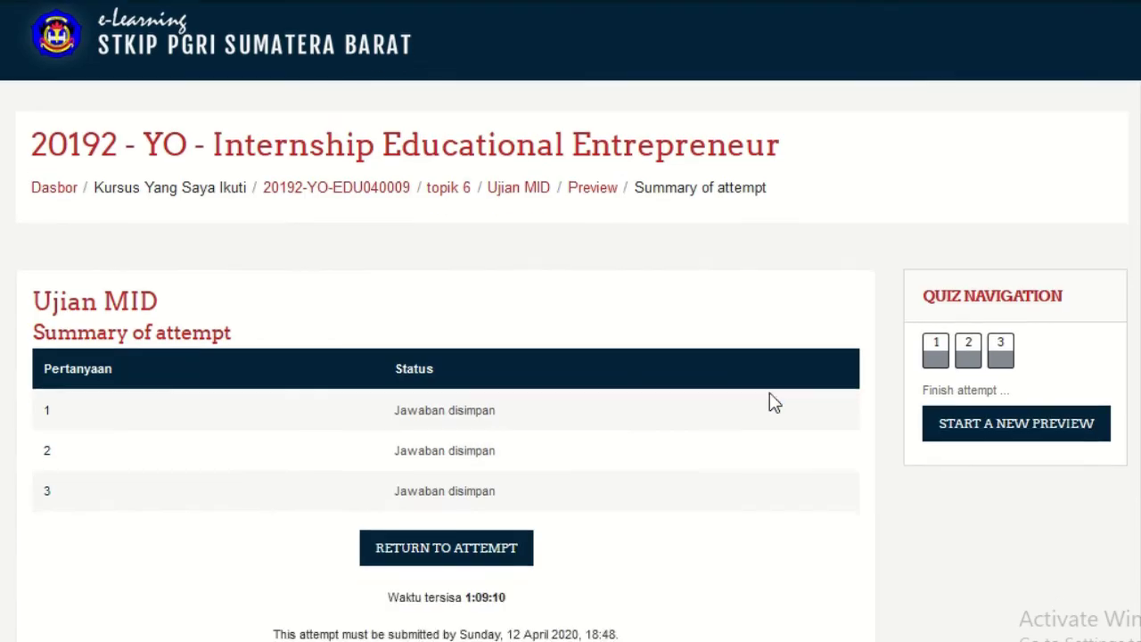
# Check the attempt summary, return to the attempt at question 3, and go back to the summary
pyautogui.scroll(-3, 769, 392)
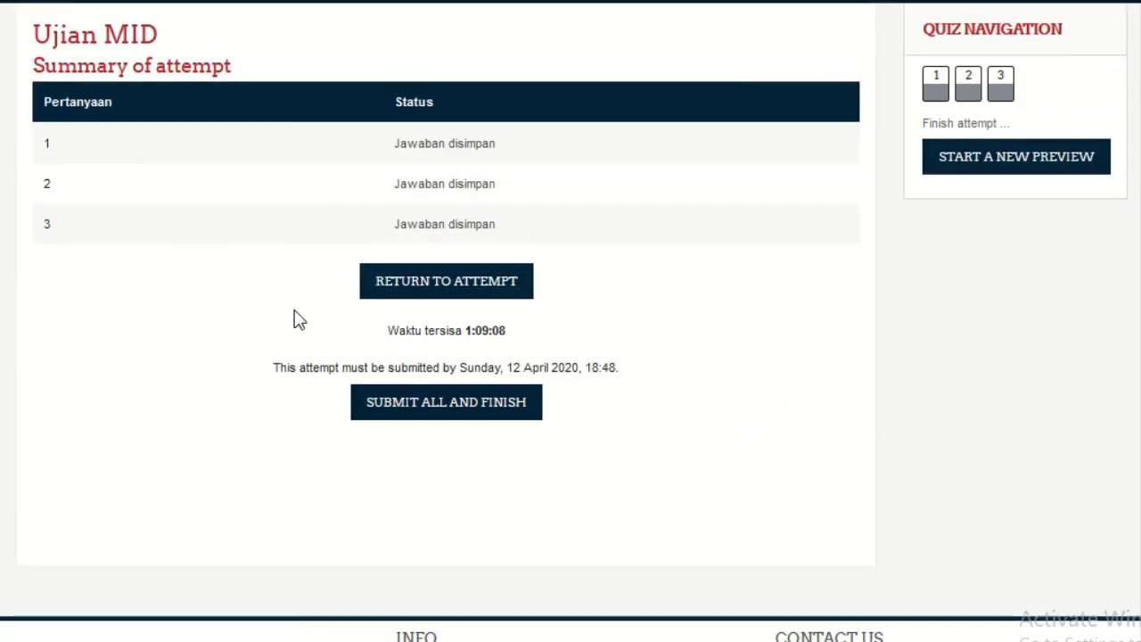
pyautogui.scroll(2, 798, 266)
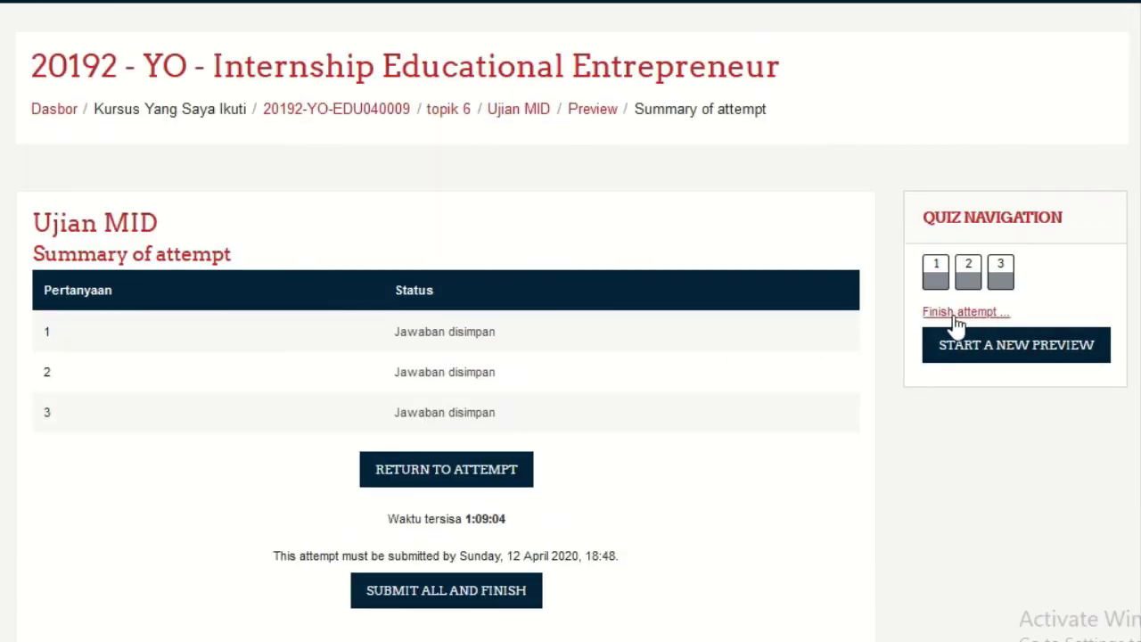
pyautogui.scroll(-1, 549, 357)
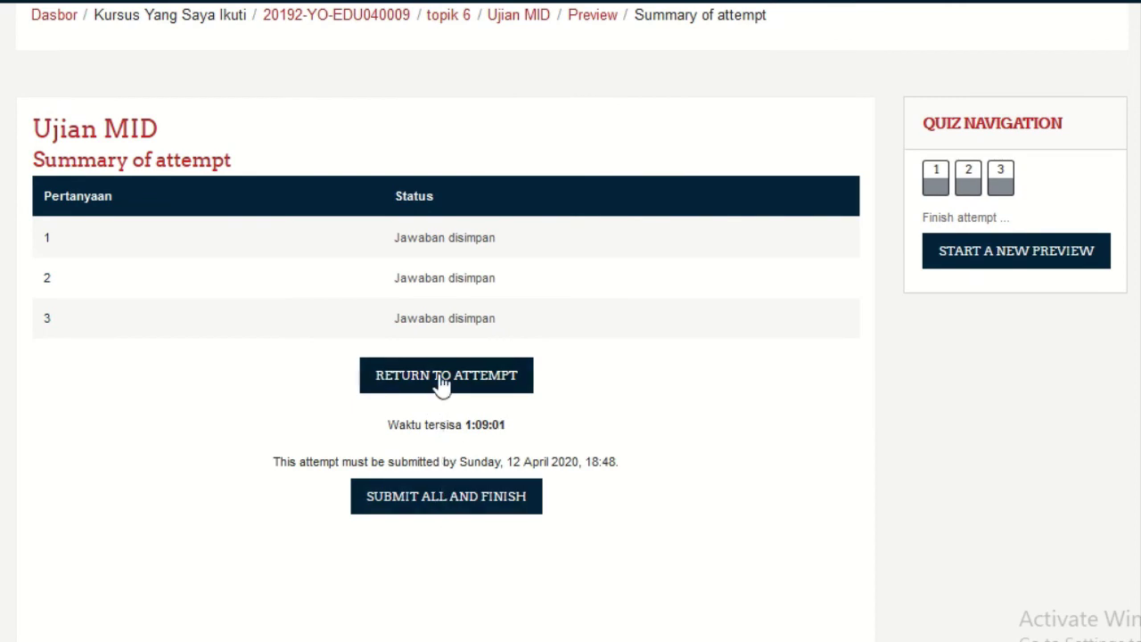
pyautogui.click(443, 382)
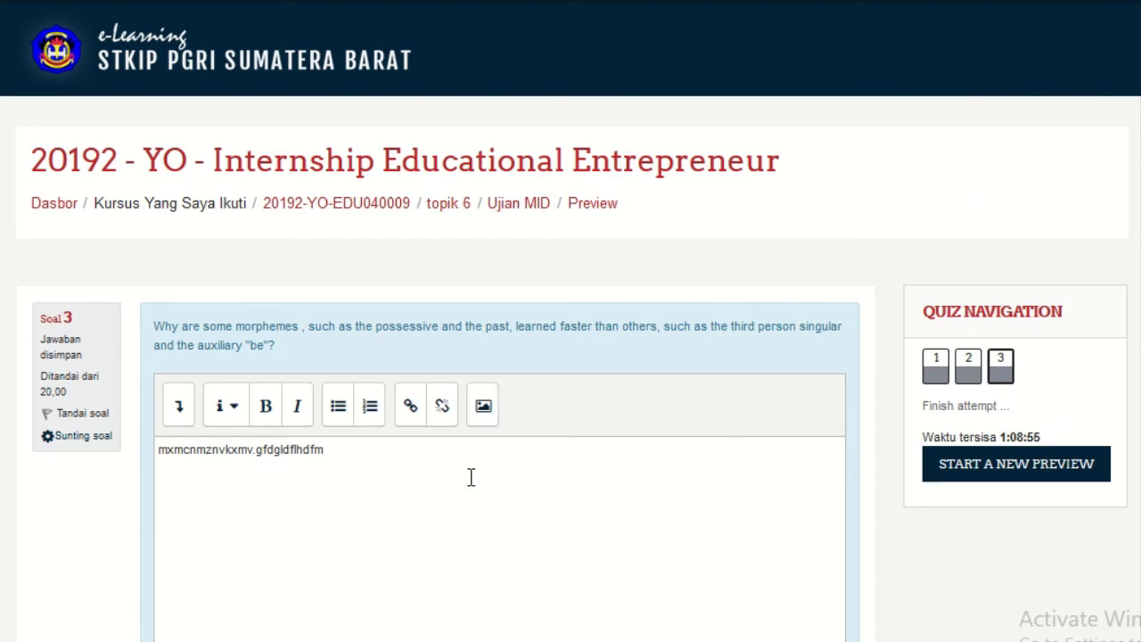
pyautogui.scroll(-2, 336, 454)
pyautogui.scroll(-6, 335, 454)
pyautogui.click(785, 409)
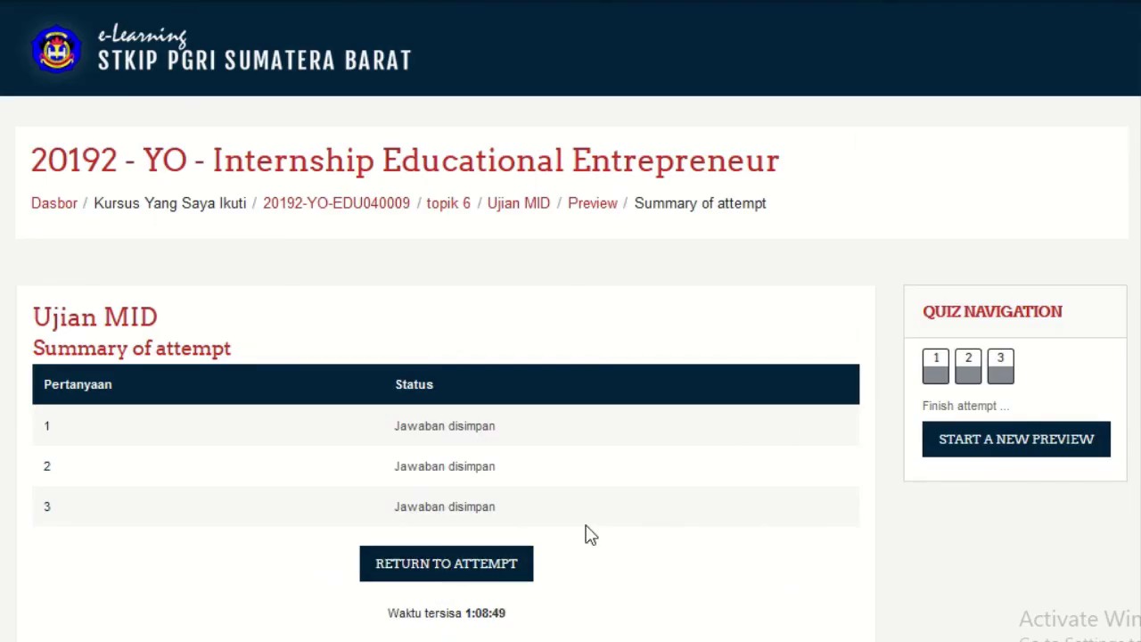
# Submit all answers of the Ujian MID preview attempt and confirm the submission
pyautogui.scroll(-4, 515, 575)
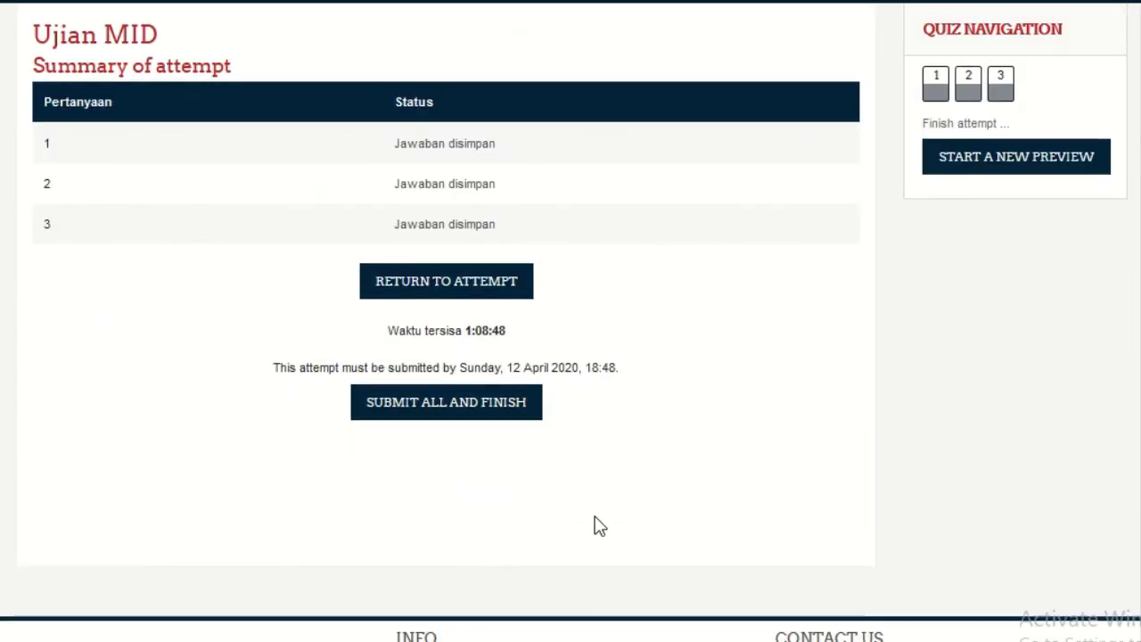
pyautogui.click(427, 411)
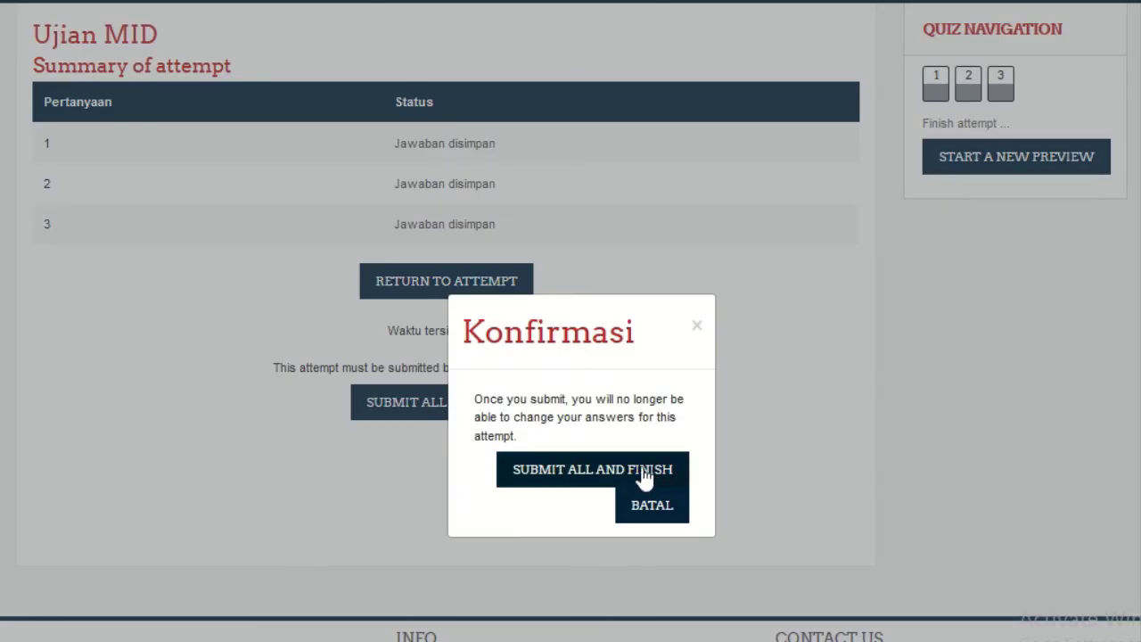
pyautogui.click(616, 474)
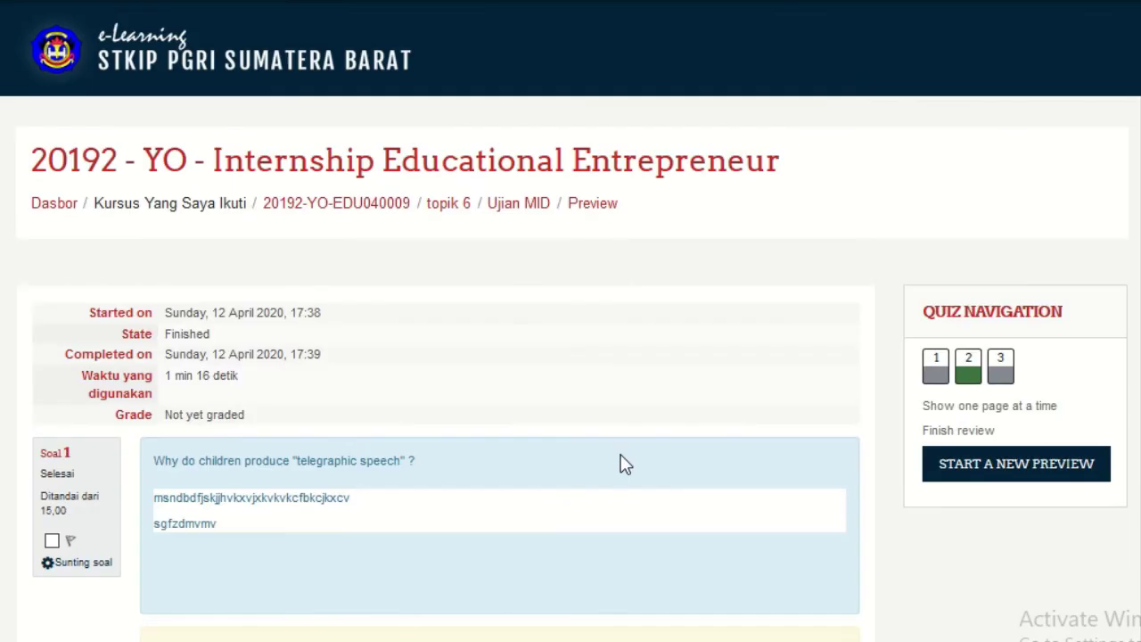
# Examine the finished attempt's review, including the attempt details and each question's answer, mark status and feedback
pyautogui.scroll(-3, 656, 433)
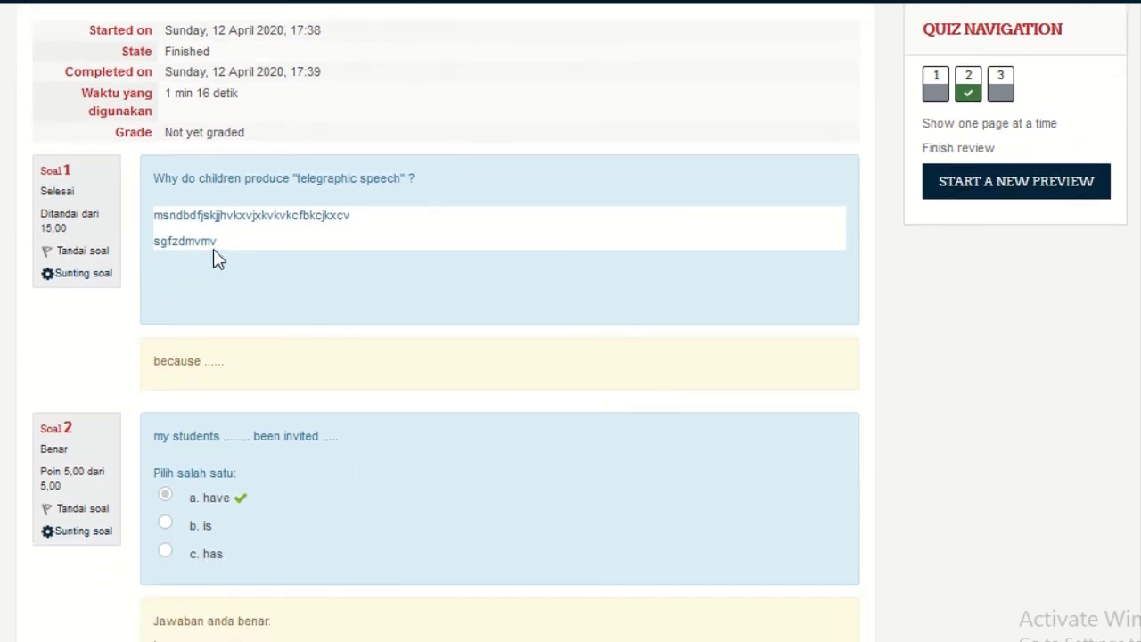
pyautogui.scroll(-3, 230, 520)
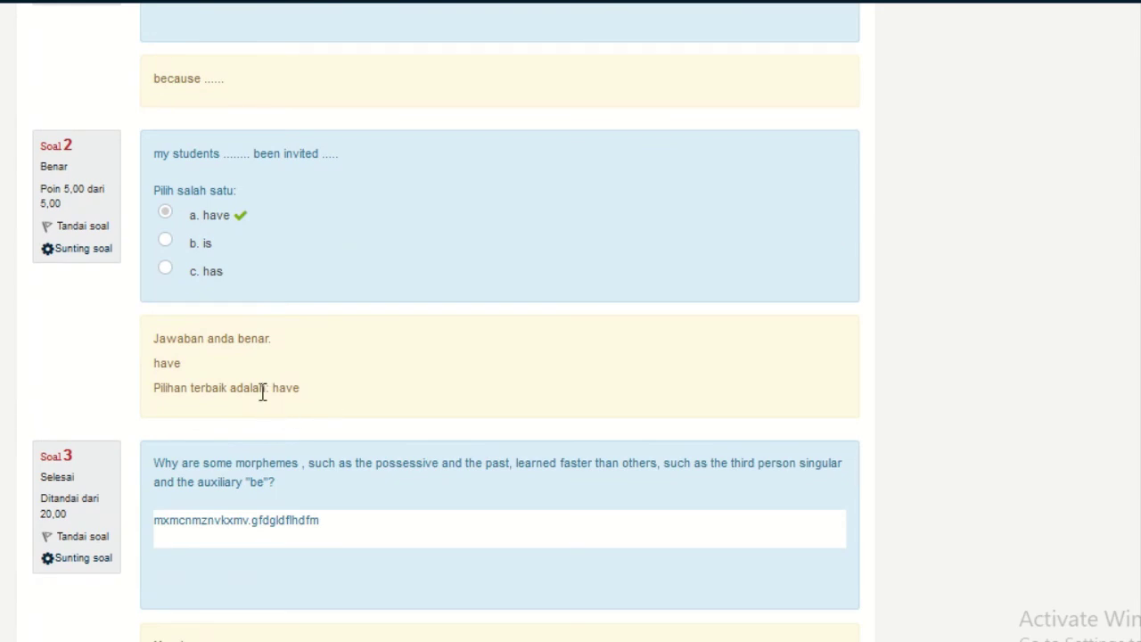
pyautogui.scroll(2, 277, 403)
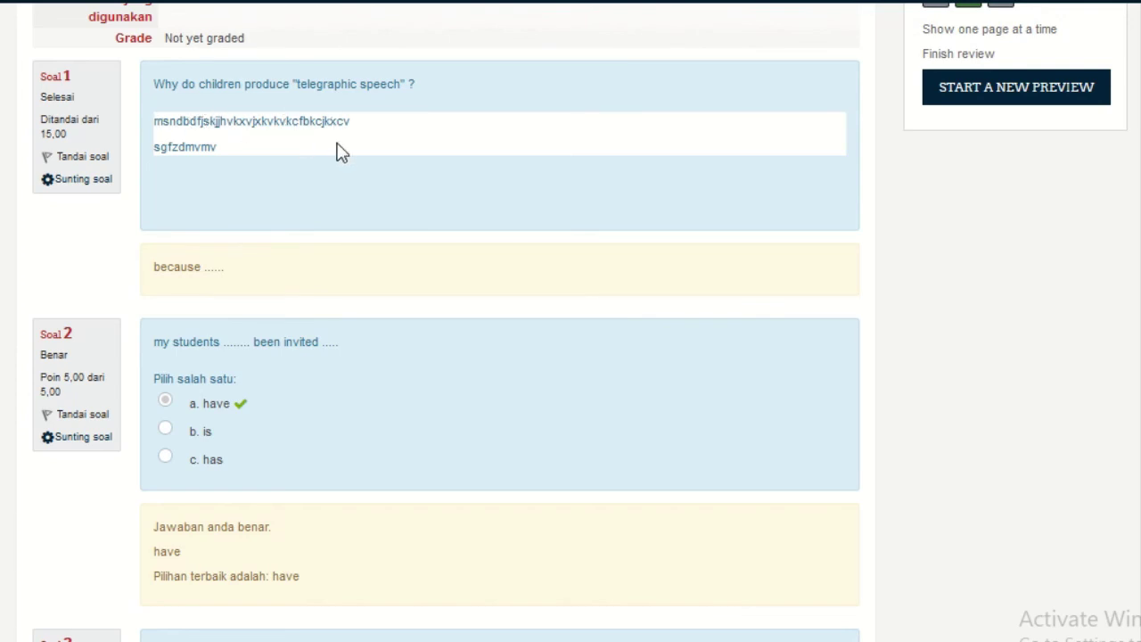
pyautogui.scroll(-5, 357, 188)
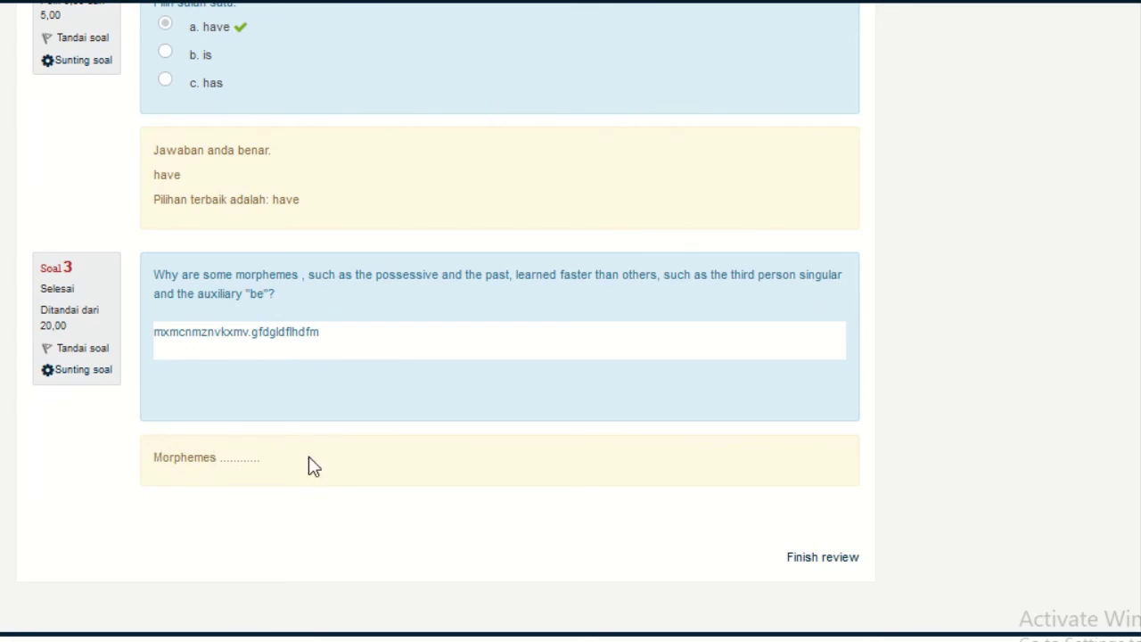
pyautogui.scroll(-3, 312, 465)
pyautogui.scroll(10, 484, 408)
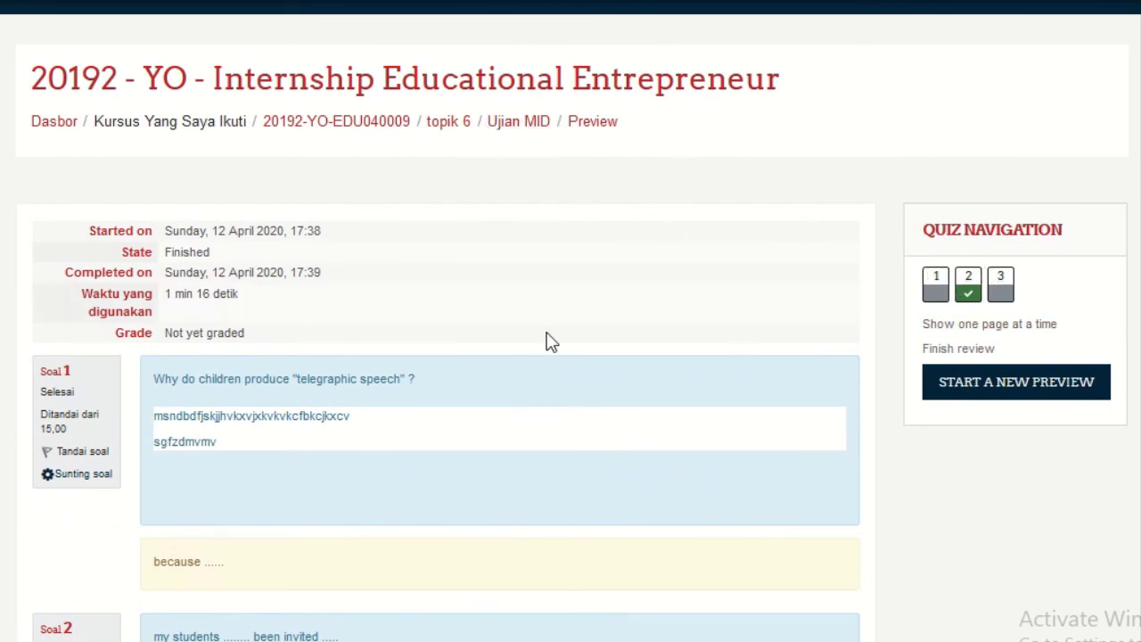
pyautogui.scroll(-2, 550, 341)
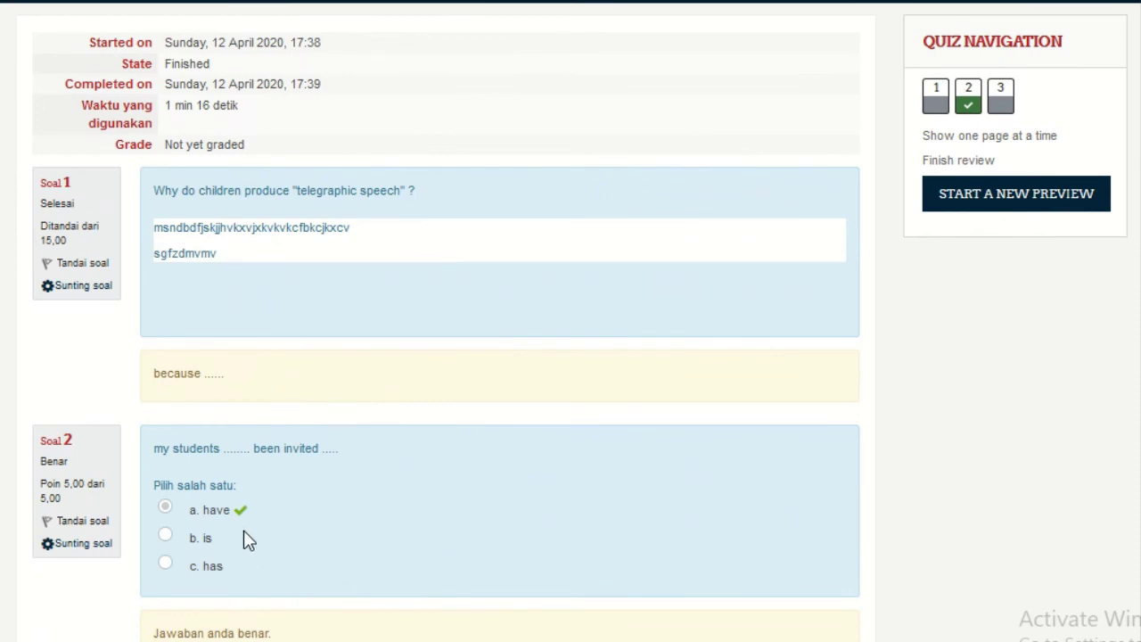
pyautogui.scroll(-1, 250, 463)
pyautogui.scroll(4, 473, 295)
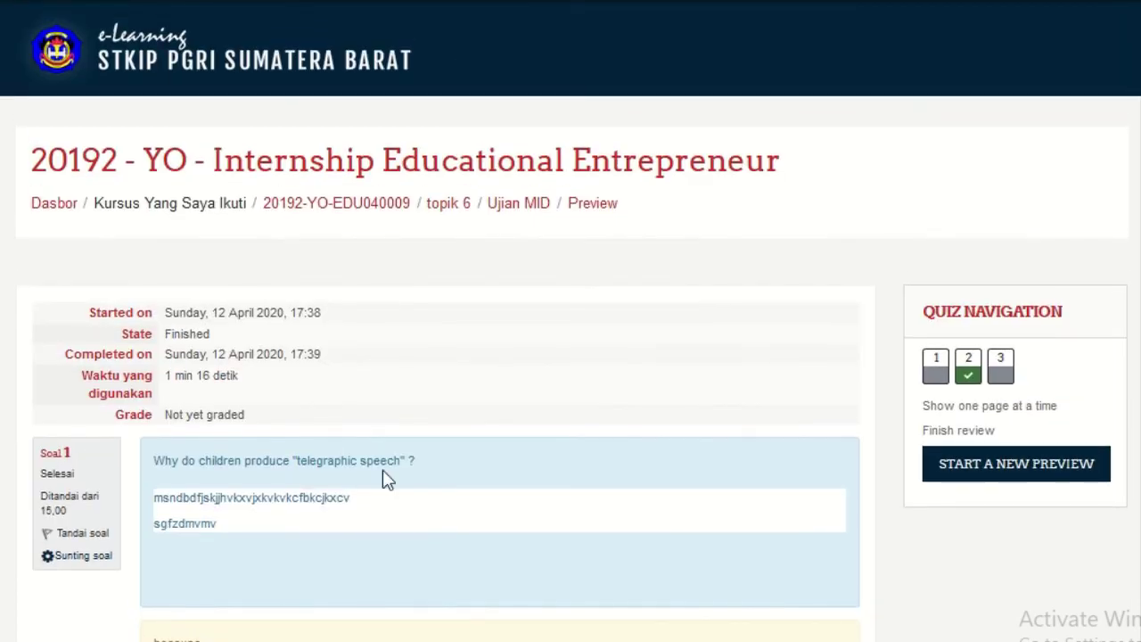